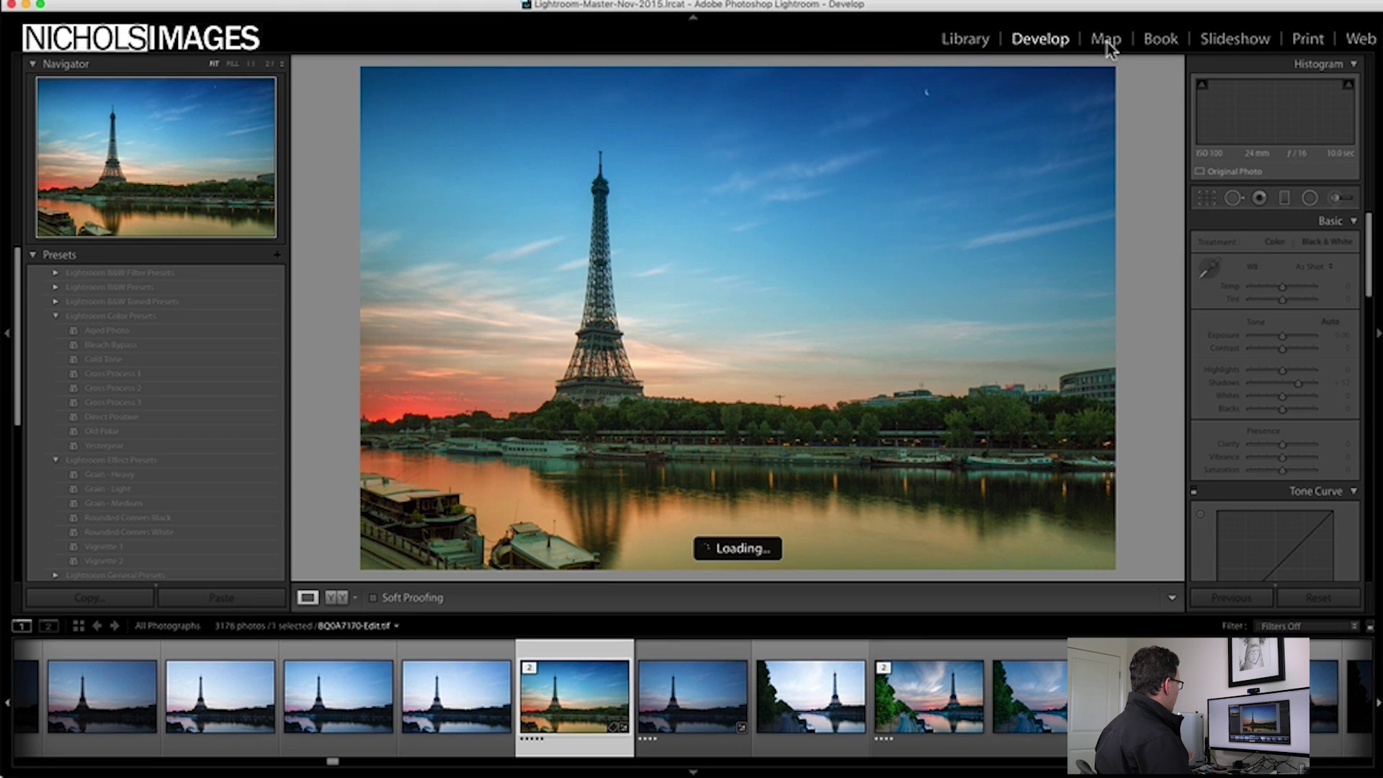
Step: Visit the Map and Book modules and return to the Library module
{"action": "left_click", "coordinate": [1106, 42]}
{"action": "left_click", "coordinate": [1163, 42]}
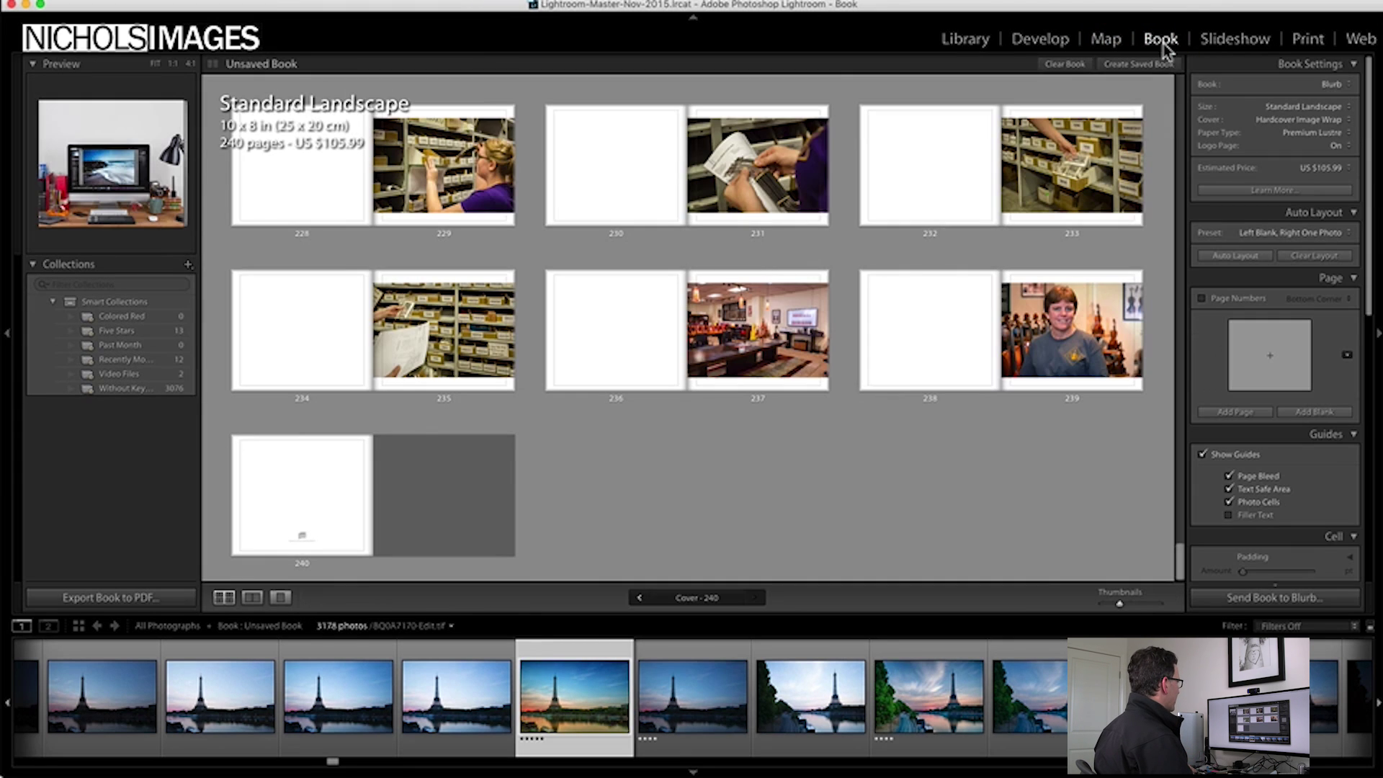
{"action": "left_click", "coordinate": [972, 39]}
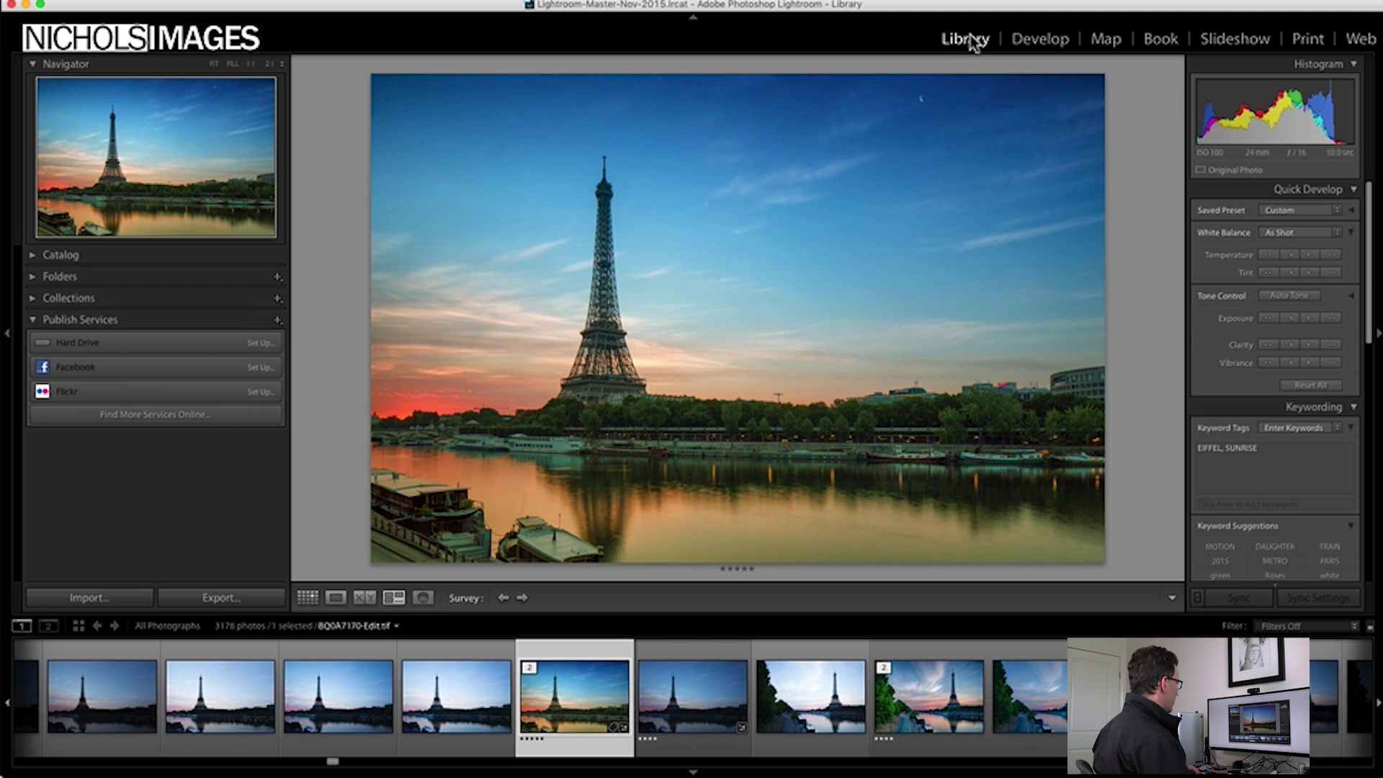
Step: View the two Eiffel Tower exposures preceding the edited sunrise photo, and reselect the edited version
{"action": "key", "text": "Left"}
{"action": "key", "text": "Left"}
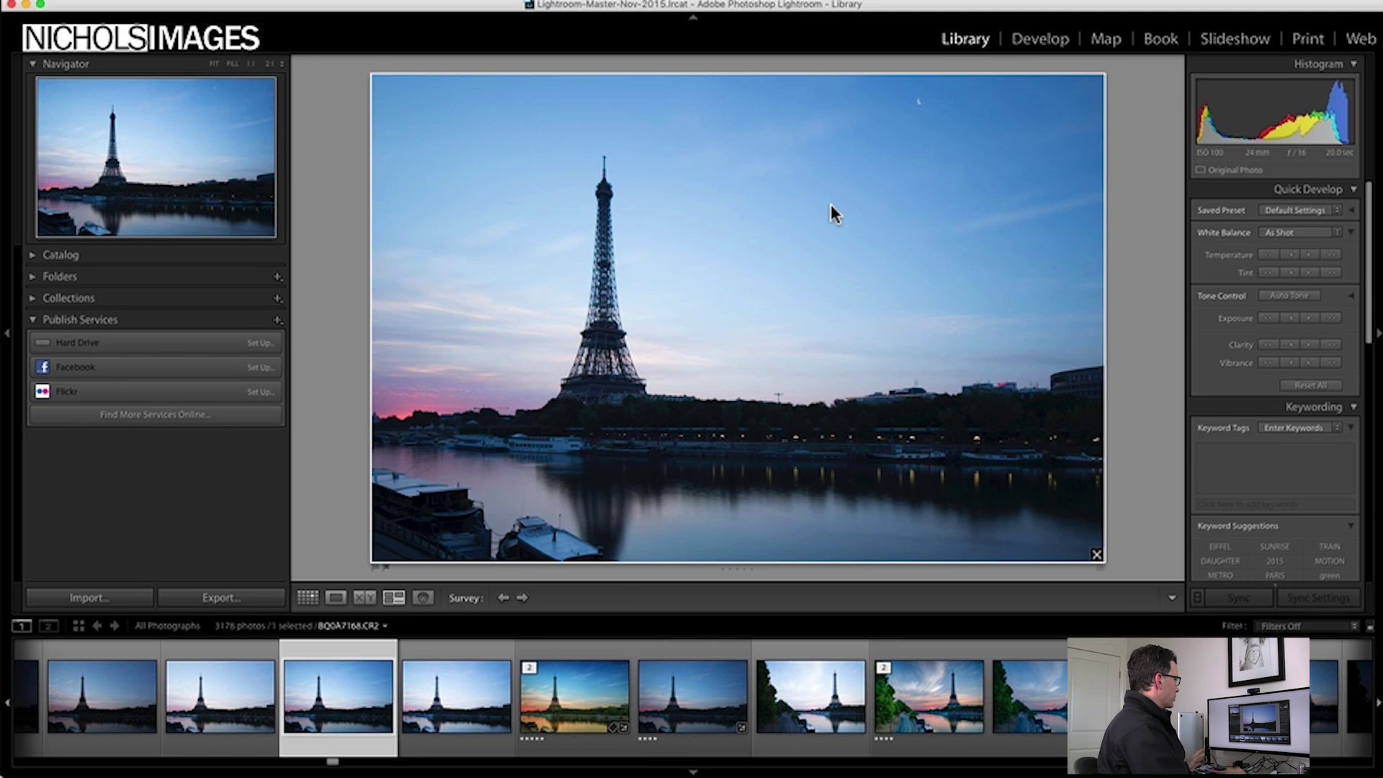
{"action": "left_click", "coordinate": [609, 643]}
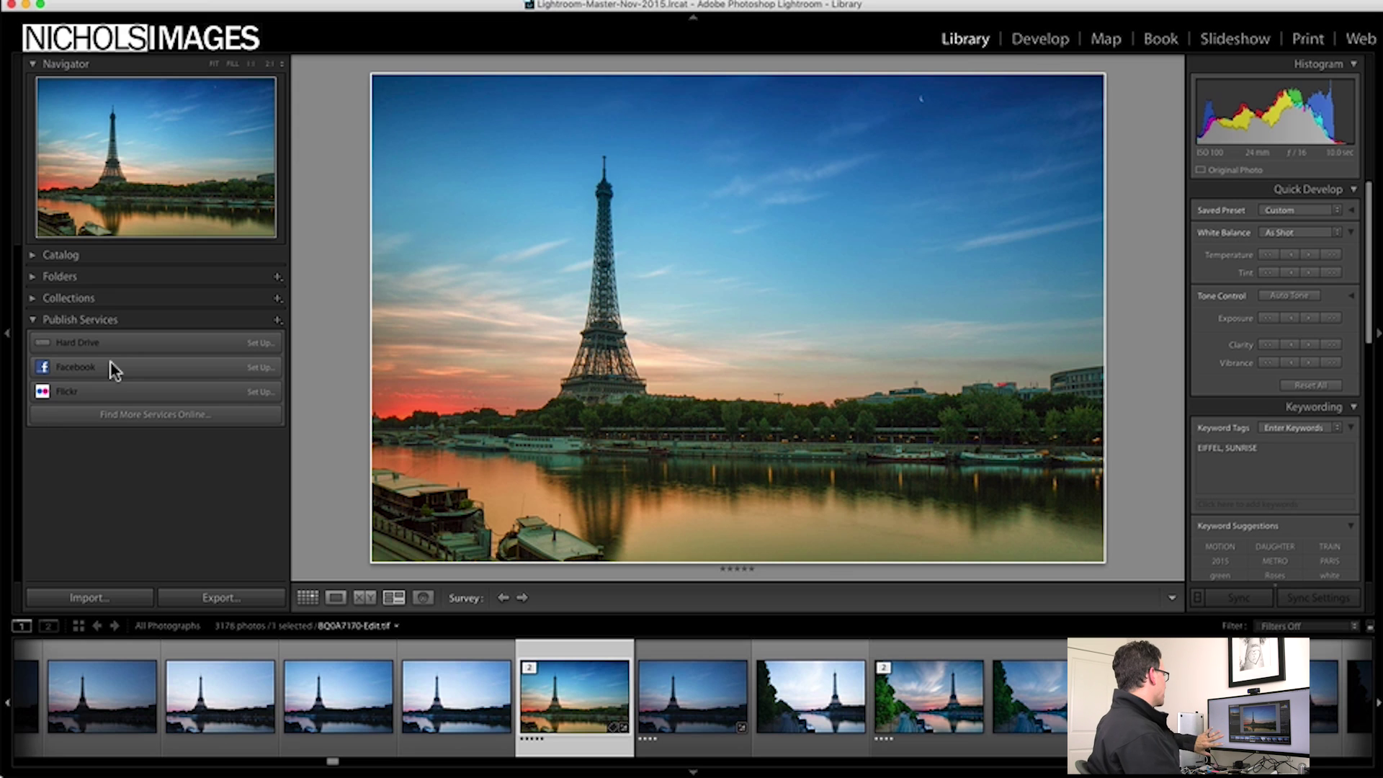
Step: Collapse Publish Services, expand Collections and show the Five Stars smart collection
{"action": "left_click", "coordinate": [33, 319]}
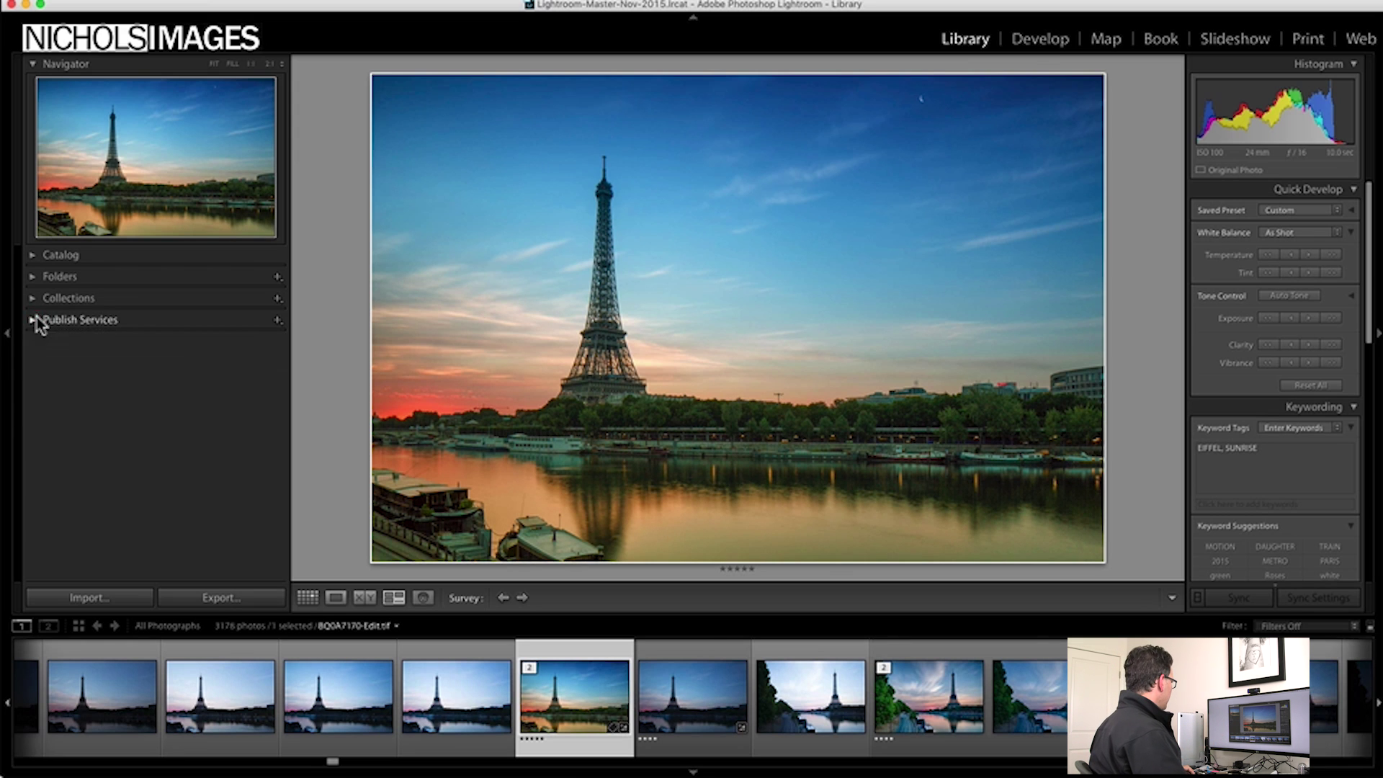
{"action": "left_click", "coordinate": [33, 298]}
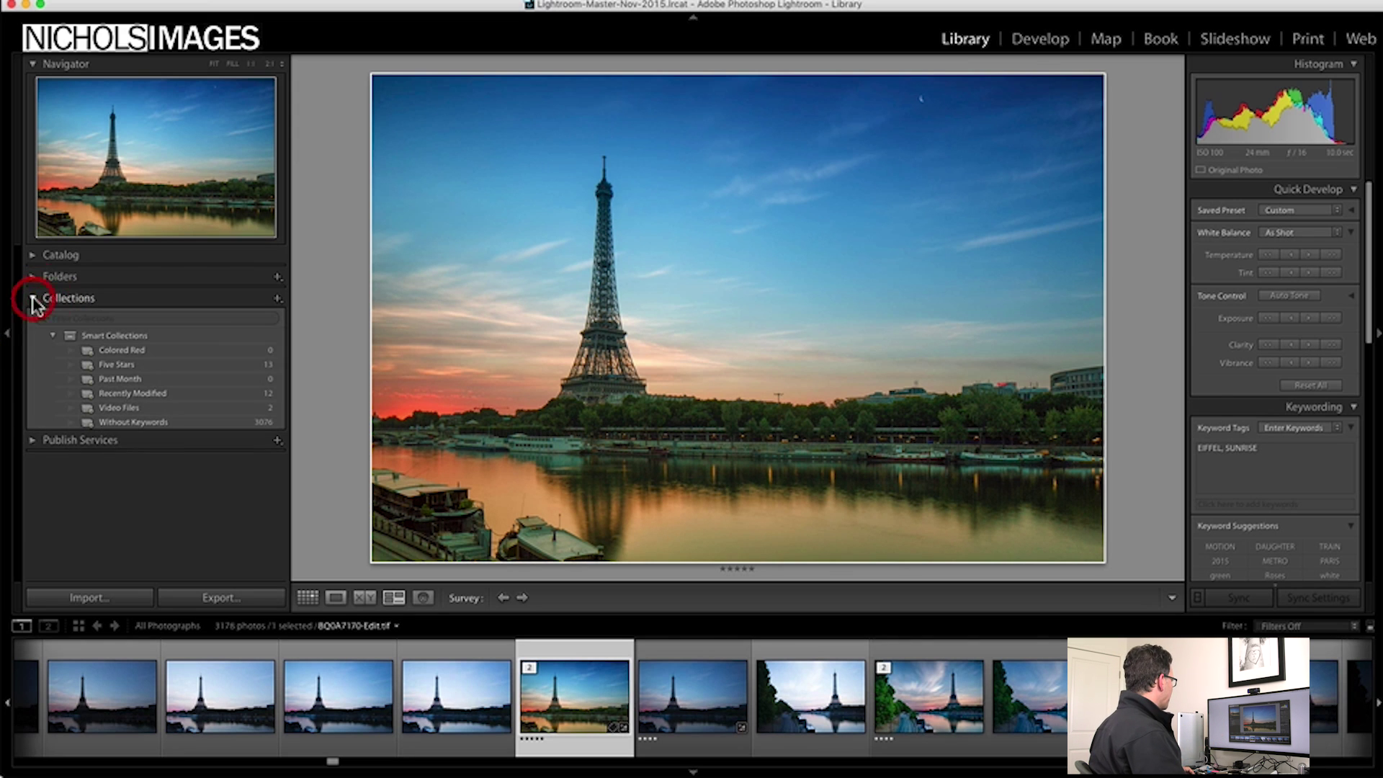
{"action": "left_click", "coordinate": [158, 366]}
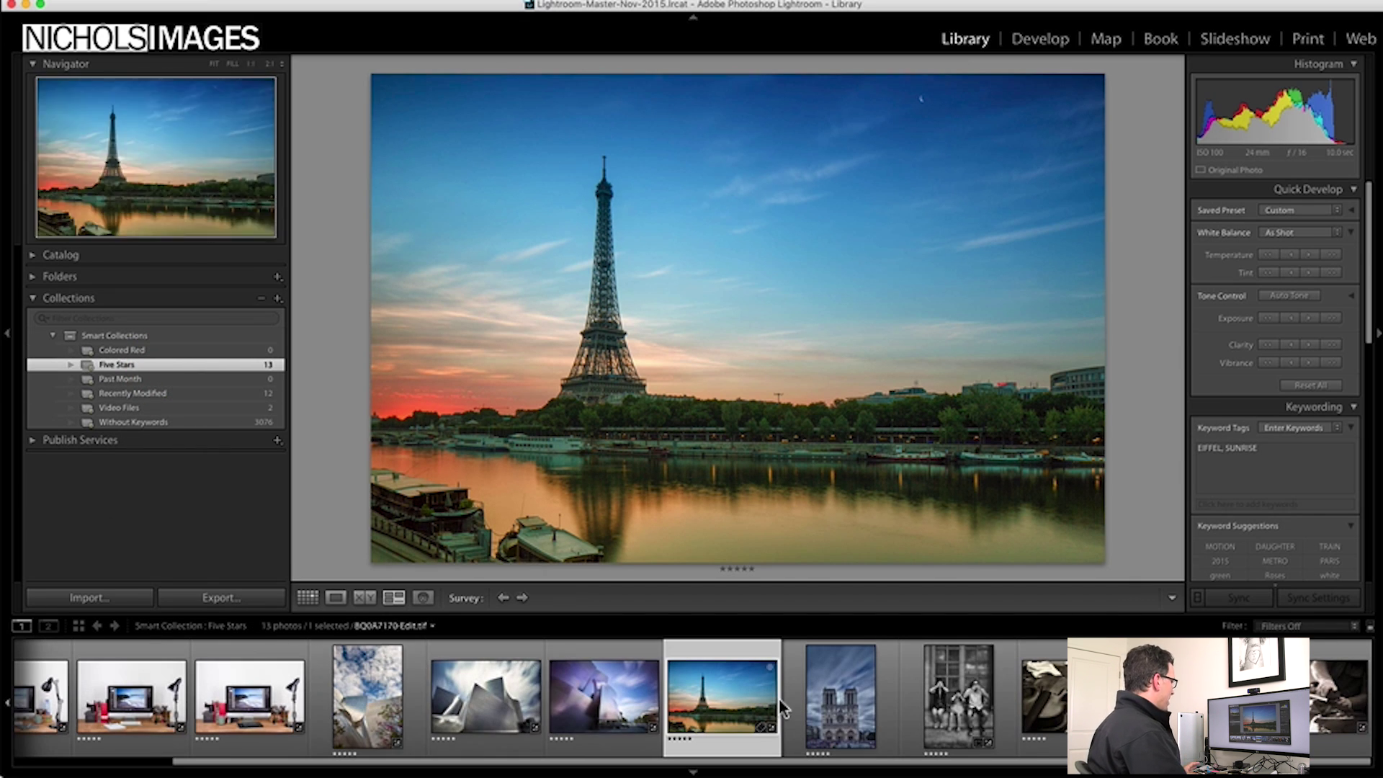
Step: Look through the Five Stars photos one by one, from the desk shot through the buildings and portrait to the violin workshop images
{"action": "scroll", "coordinate": [779, 698], "scroll_direction": "left", "scroll_amount": 3}
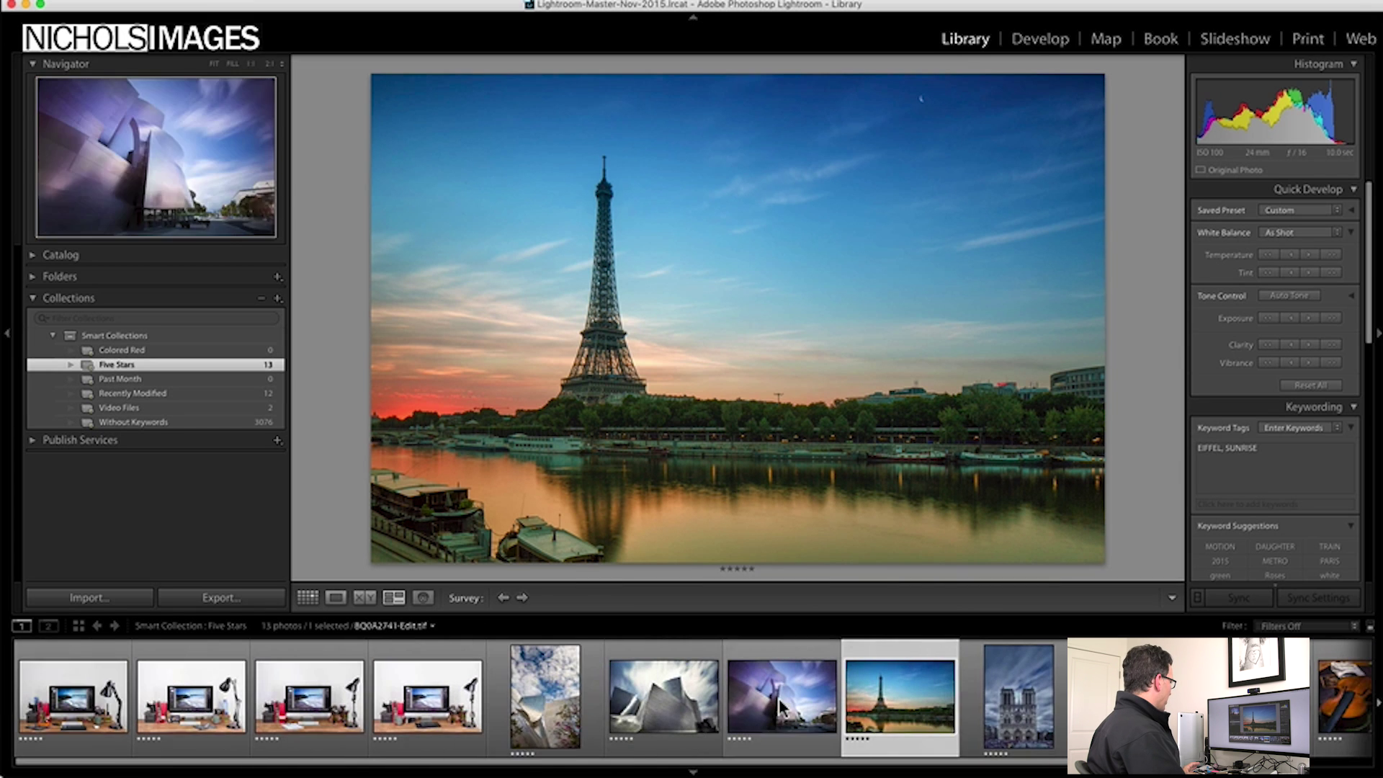
{"action": "left_click", "coordinate": [464, 659]}
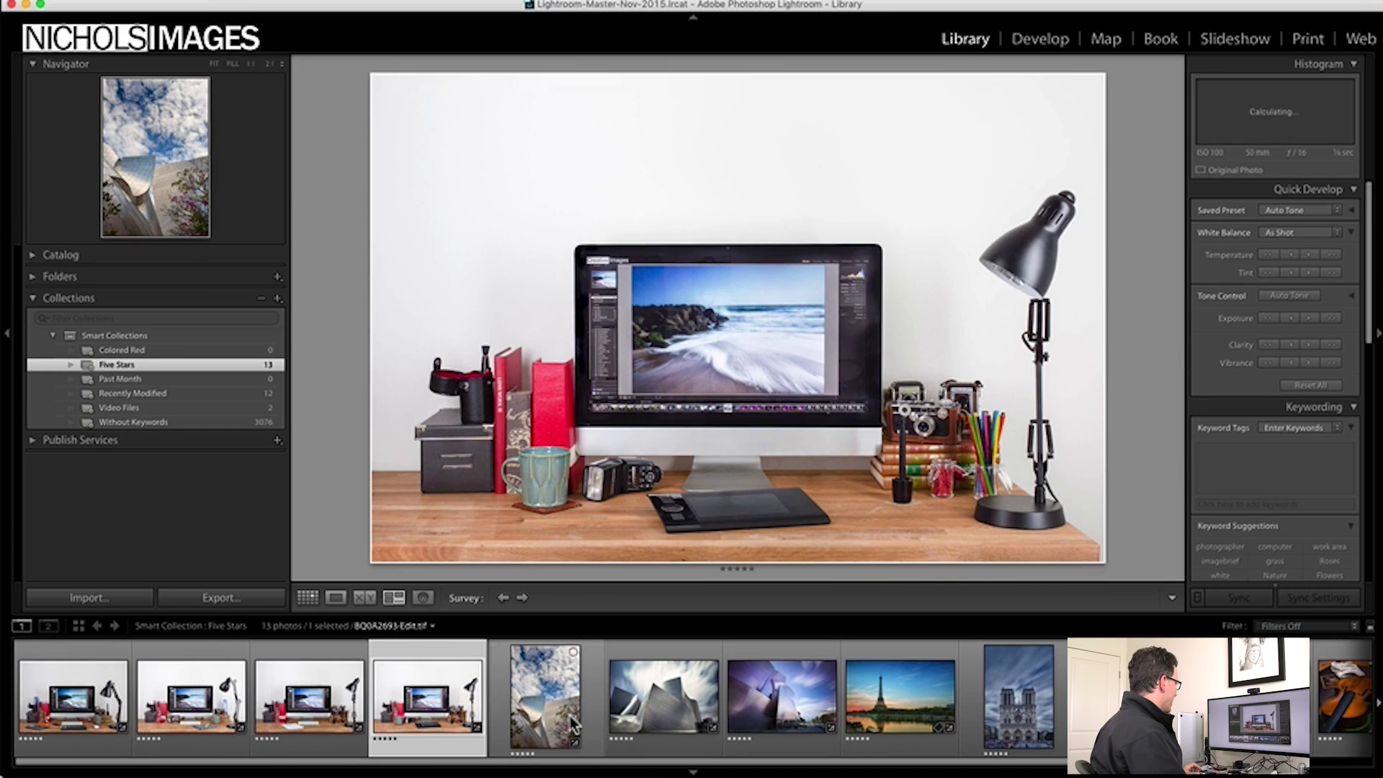
{"action": "left_click", "coordinate": [555, 687]}
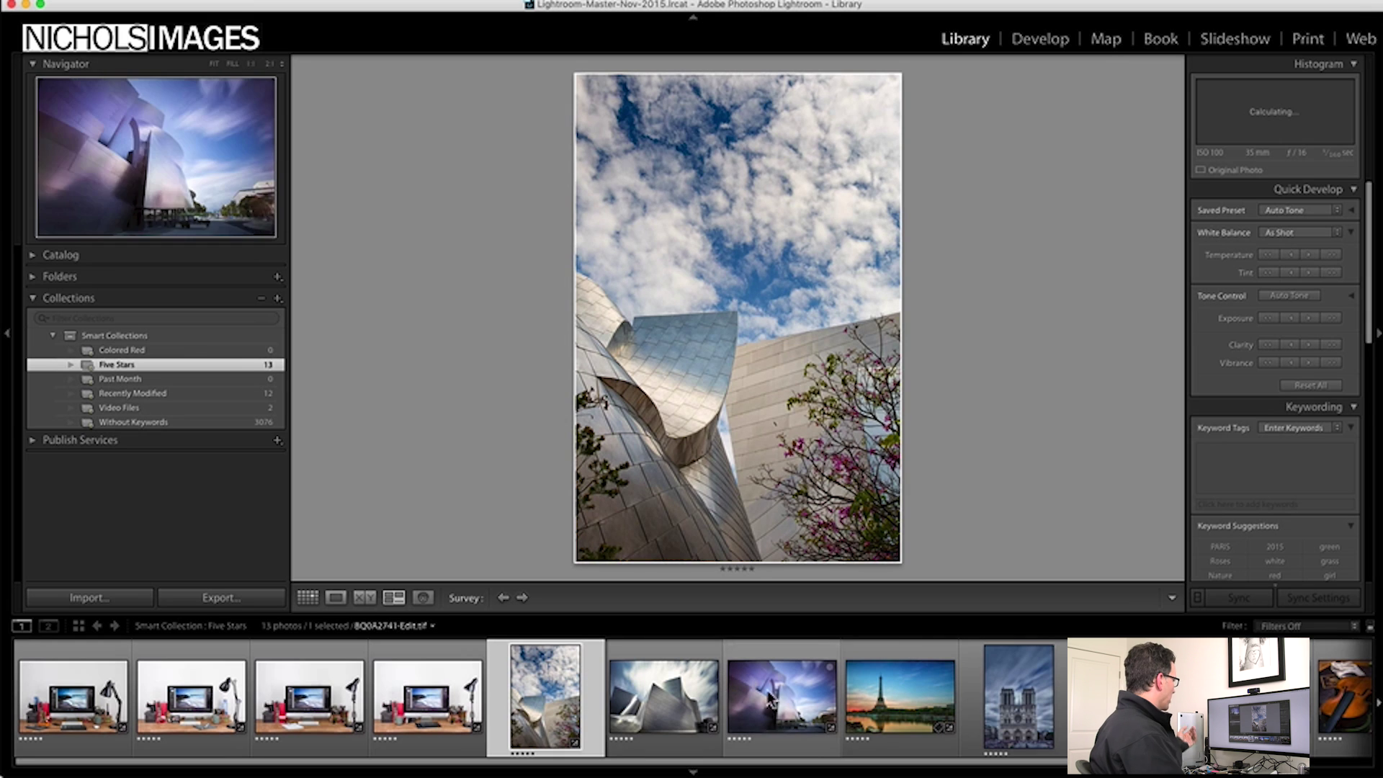
{"action": "left_click", "coordinate": [900, 695]}
{"action": "left_click", "coordinate": [1028, 699]}
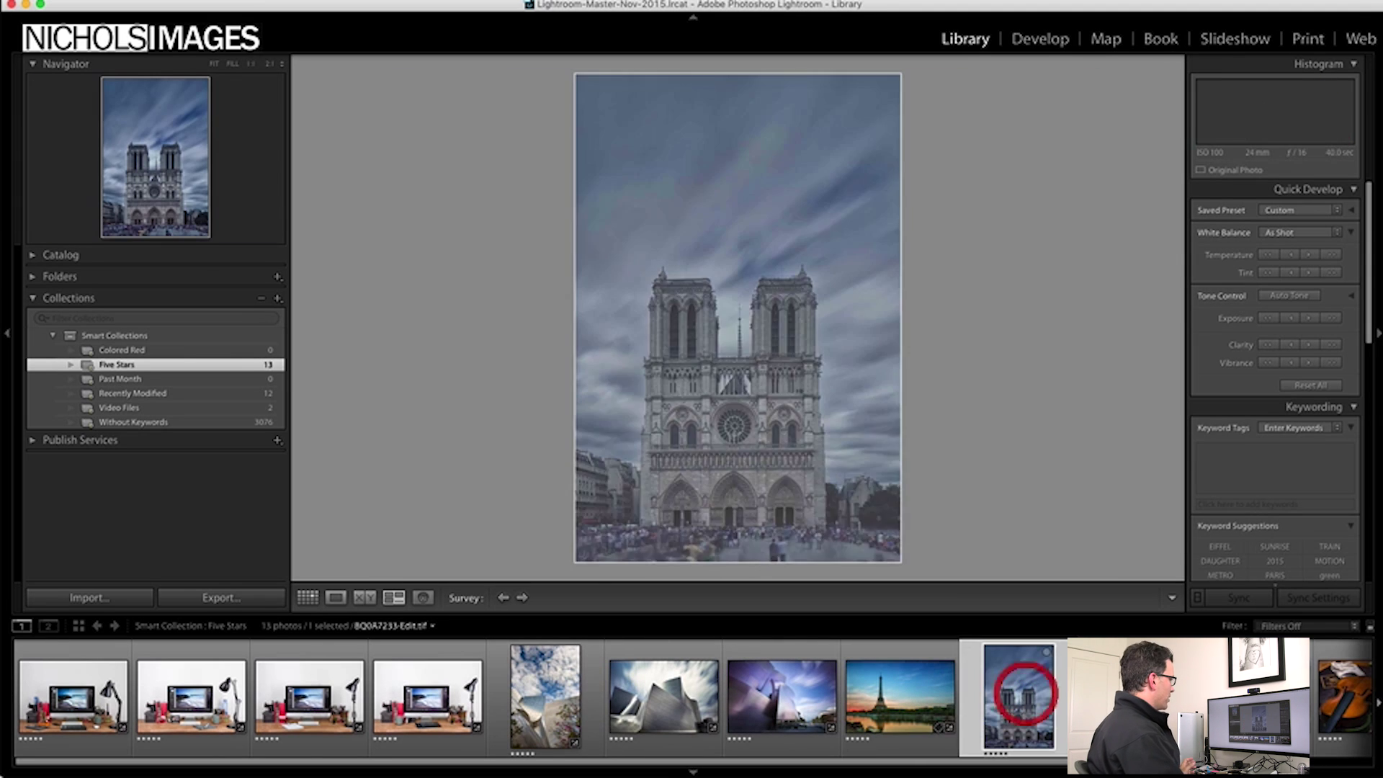
{"action": "key", "text": "Right"}
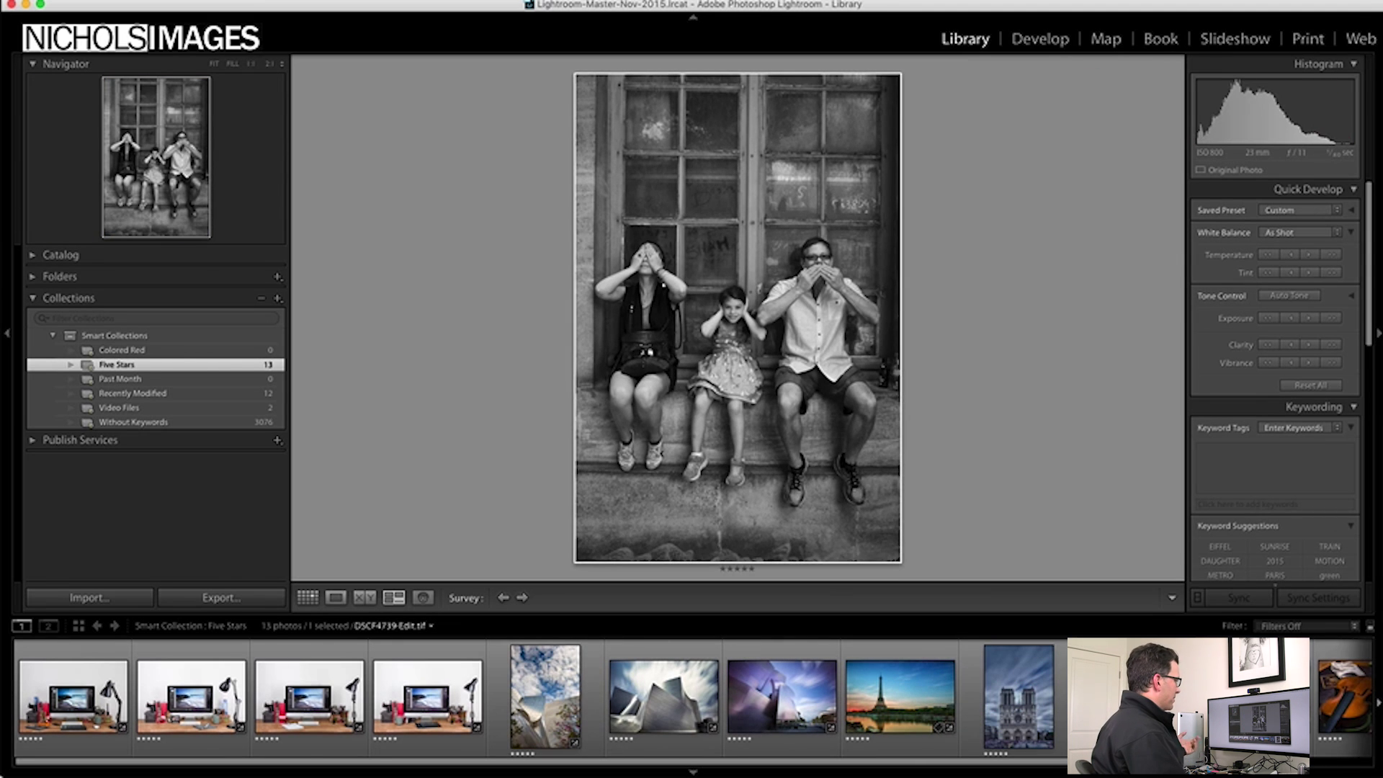
{"action": "key", "text": "Right"}
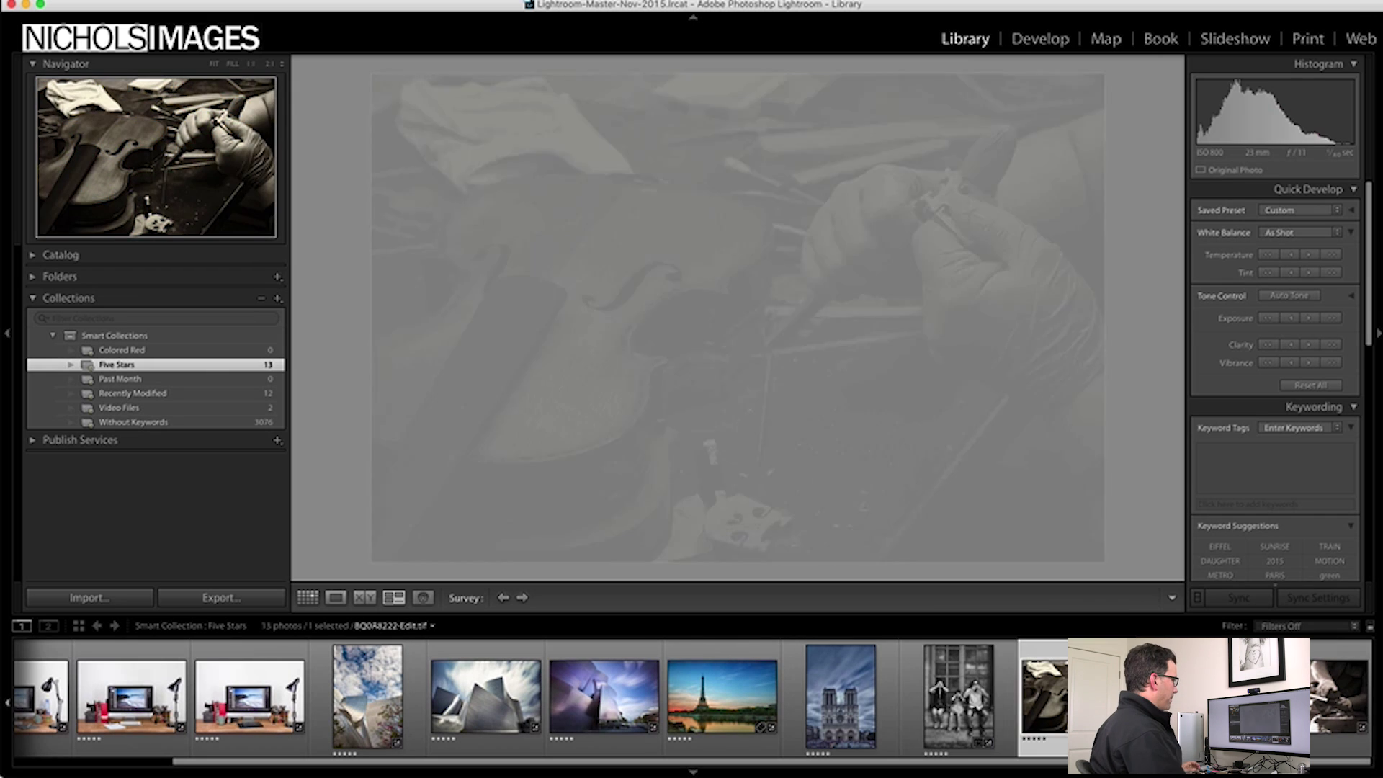
{"action": "key", "text": "Right"}
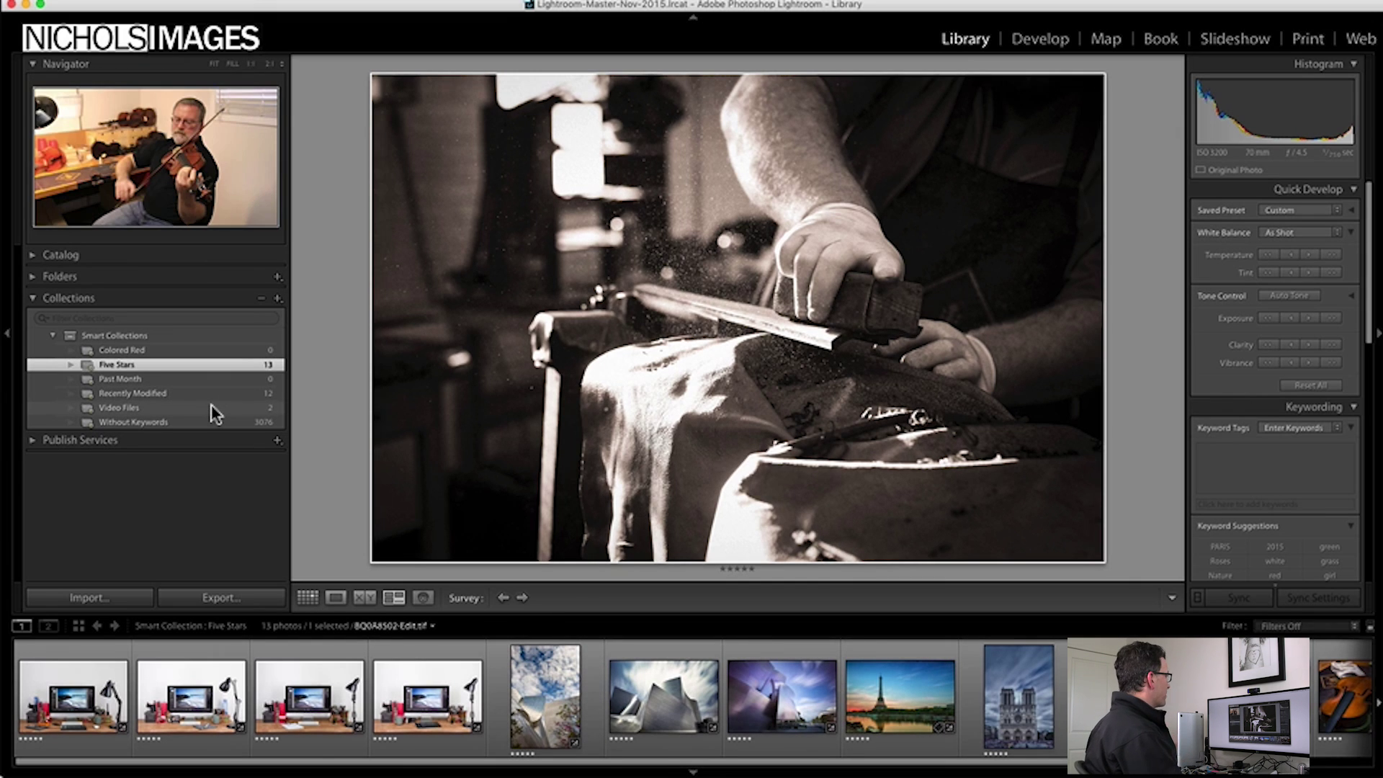
Step: Expand the Folders list and inspect the options available for the missing Travel Photography folder, leaving them unused
{"action": "left_click", "coordinate": [33, 277]}
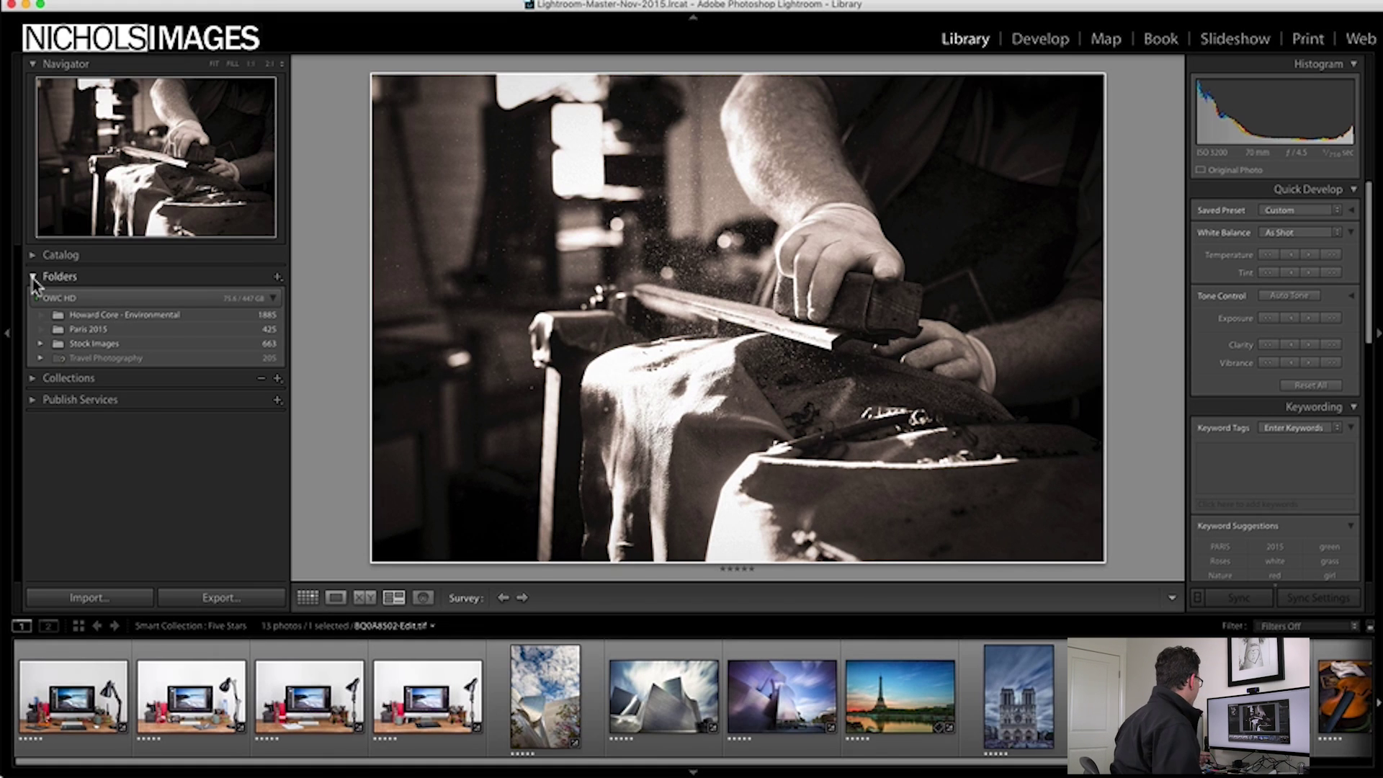
{"action": "right_click", "coordinate": [114, 360]}
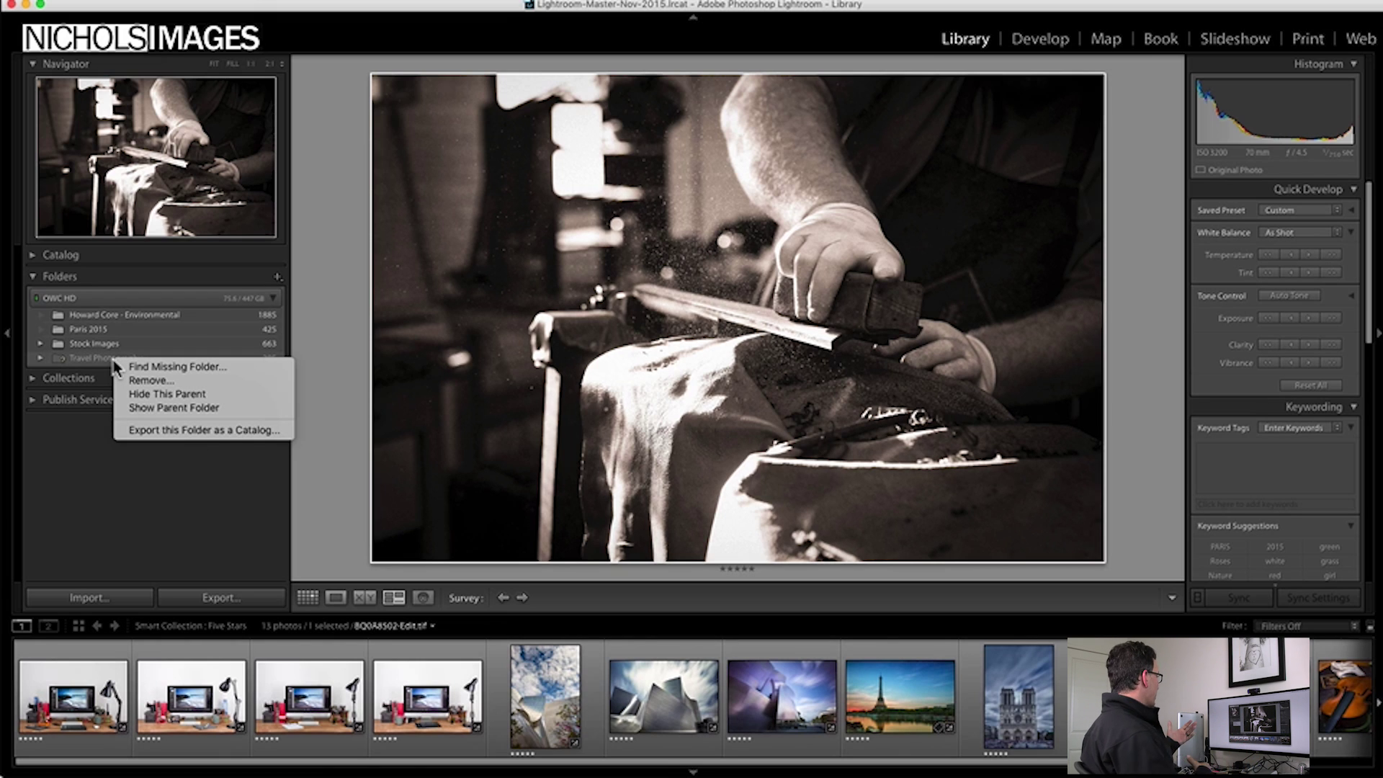
{"action": "left_click", "coordinate": [50, 276]}
Step: View the contents of the Environmental folder and of the Paris 2015 folder
{"action": "left_click", "coordinate": [94, 313]}
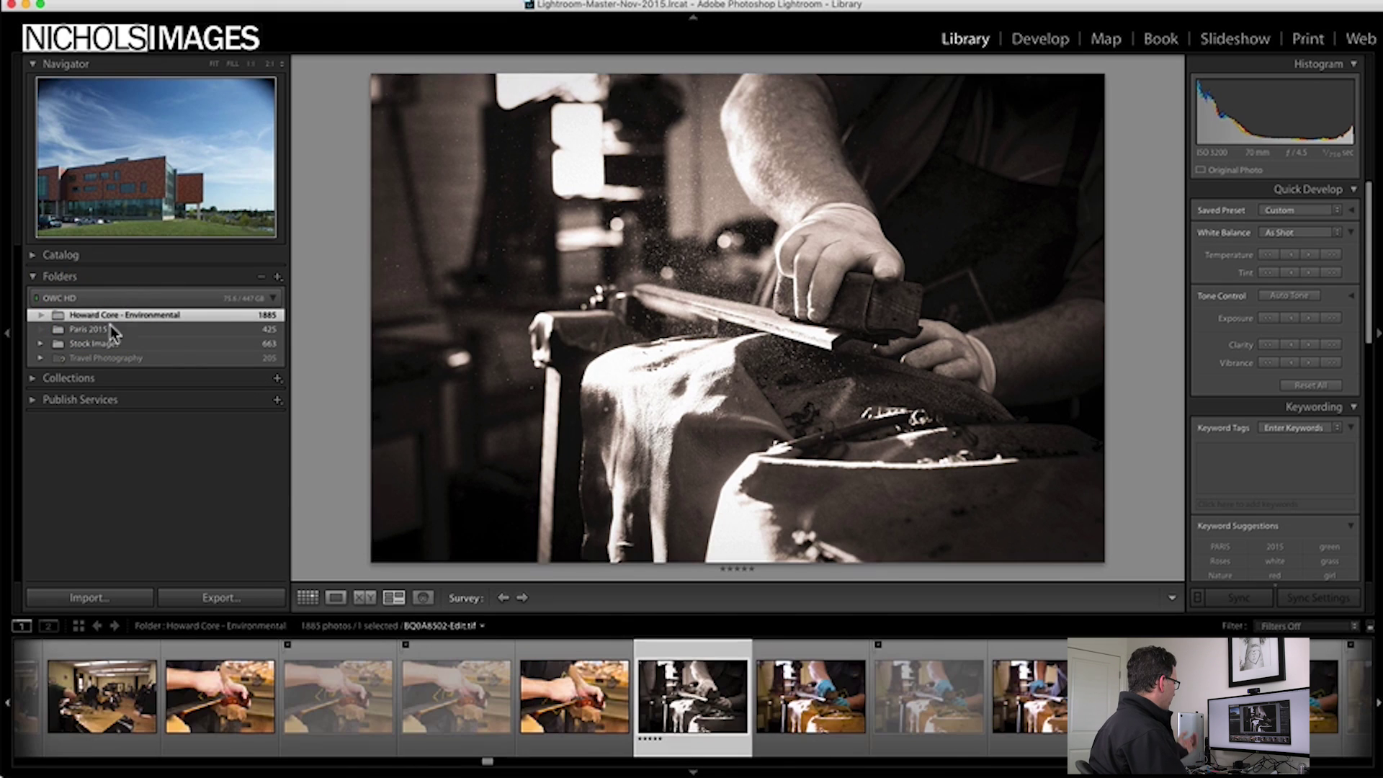
{"action": "left_click", "coordinate": [98, 329]}
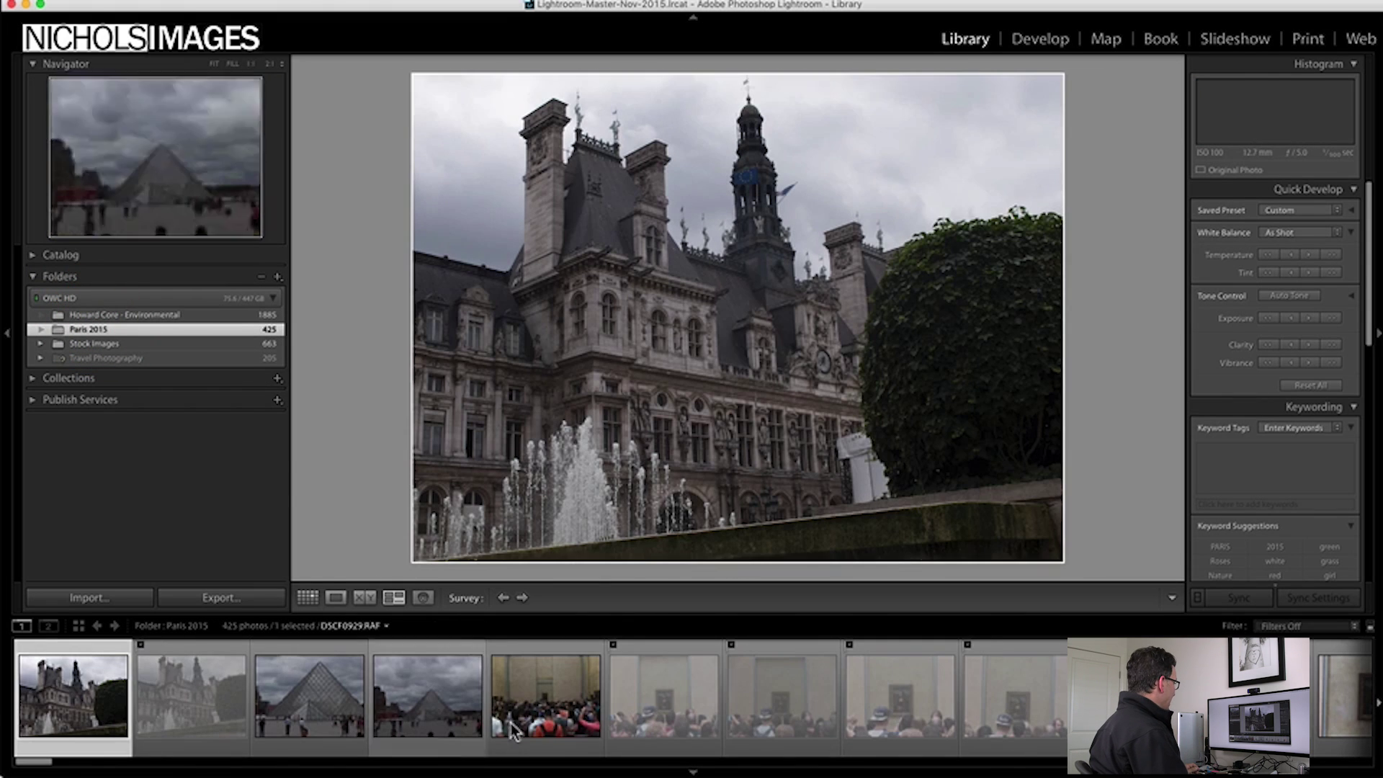
{"action": "scroll", "coordinate": [582, 726], "scroll_direction": "right", "scroll_amount": 5}
{"action": "scroll", "coordinate": [579, 726], "scroll_direction": "left", "scroll_amount": 3}
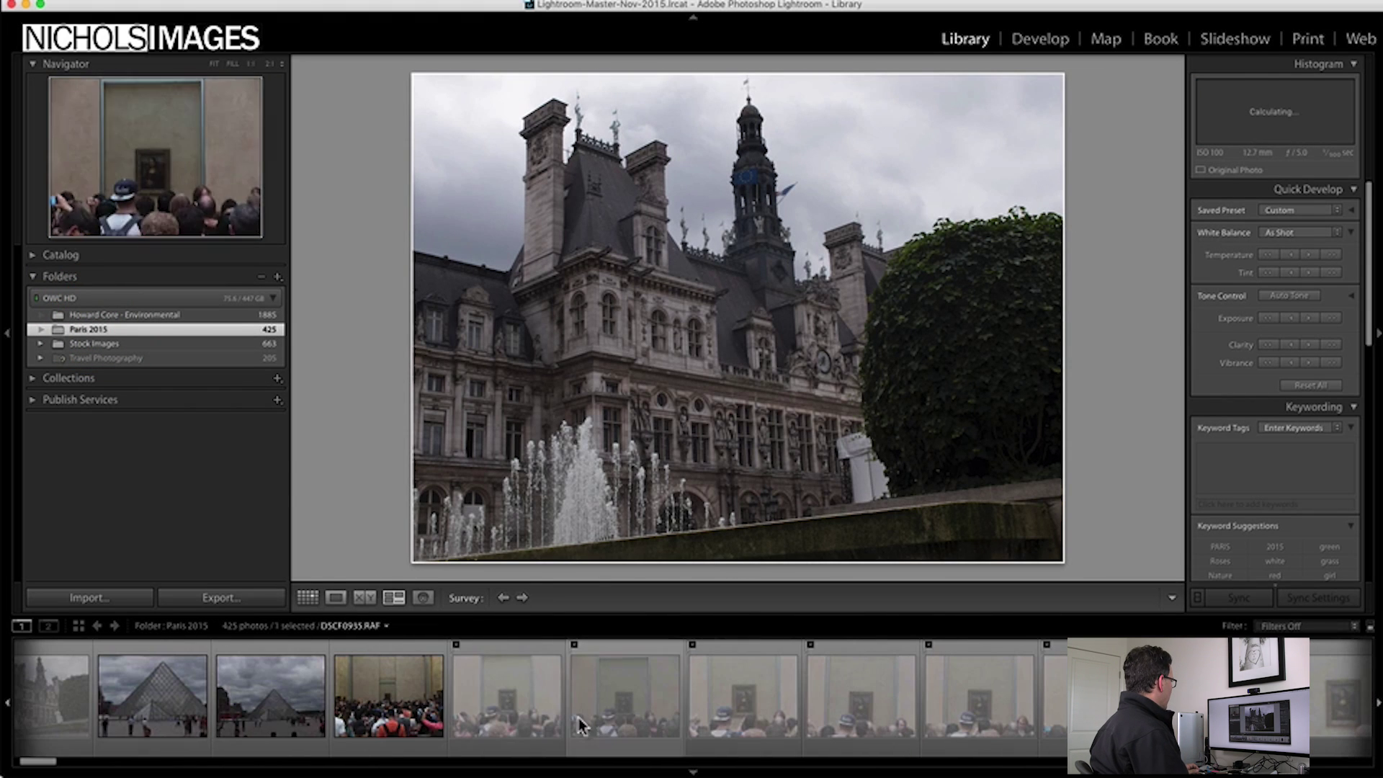
Step: Collapse Folders, expand Catalog and browse All Photographs, selecting the photo right after the Paris museum shots
{"action": "left_click", "coordinate": [31, 277]}
{"action": "left_click", "coordinate": [33, 255]}
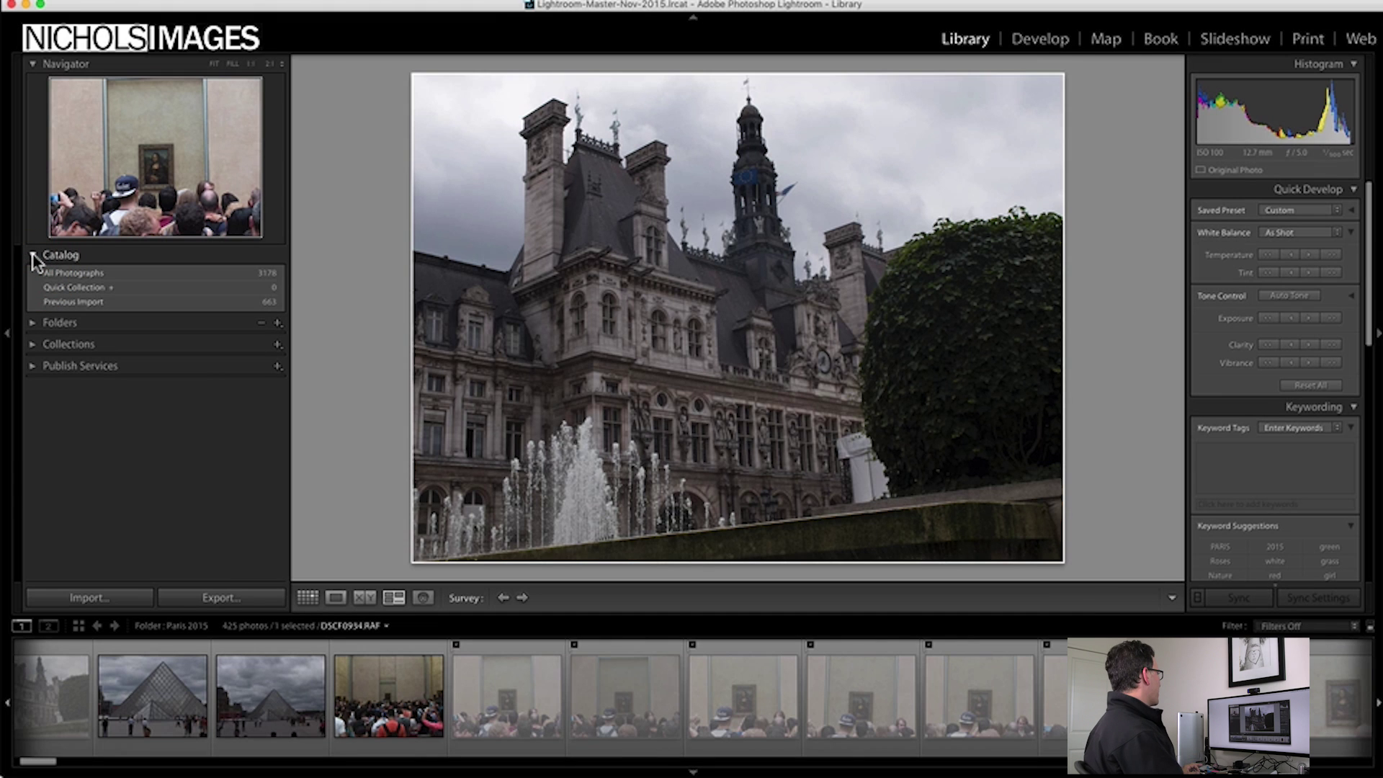
{"action": "left_click", "coordinate": [69, 273]}
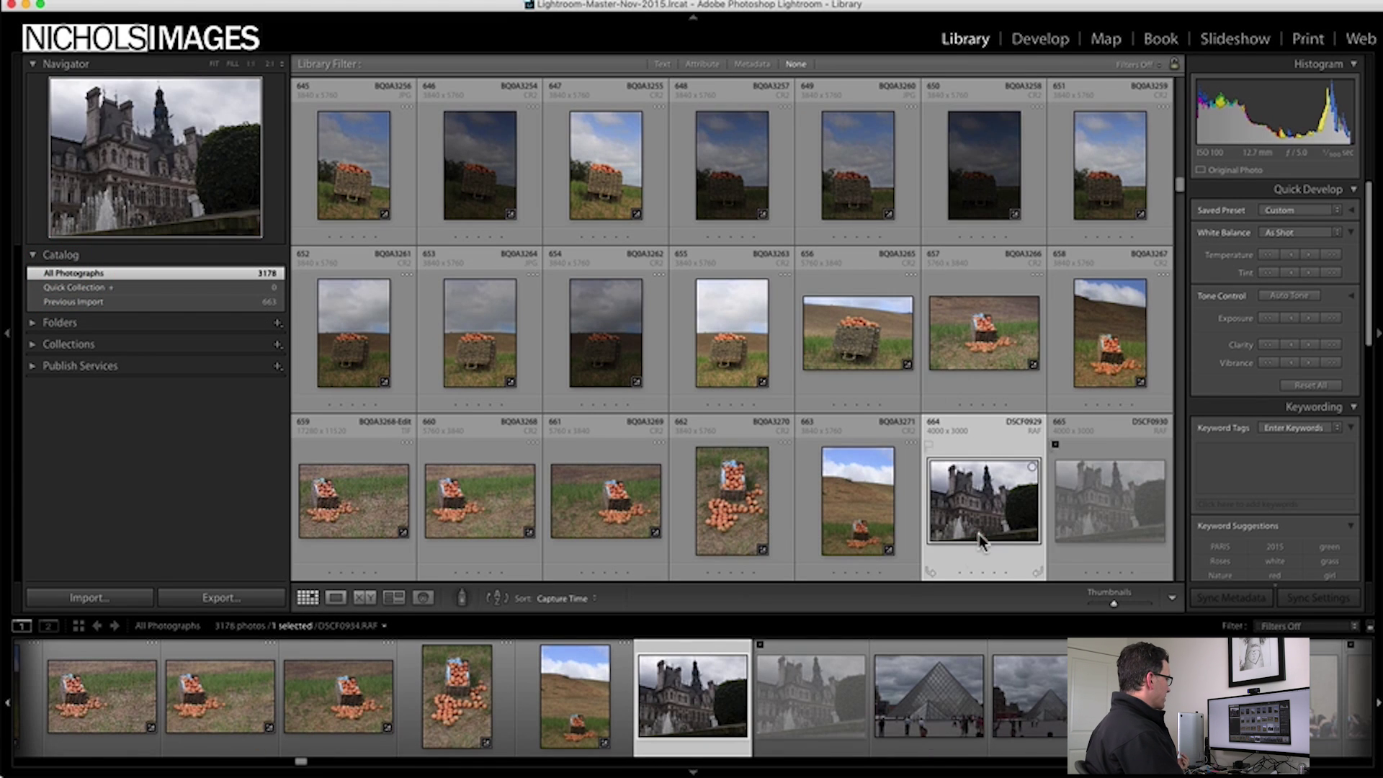
{"action": "scroll", "coordinate": [947, 670], "scroll_direction": "right", "scroll_amount": 4}
{"action": "scroll", "coordinate": [947, 670], "scroll_direction": "right", "scroll_amount": 15}
{"action": "left_click", "coordinate": [839, 694]}
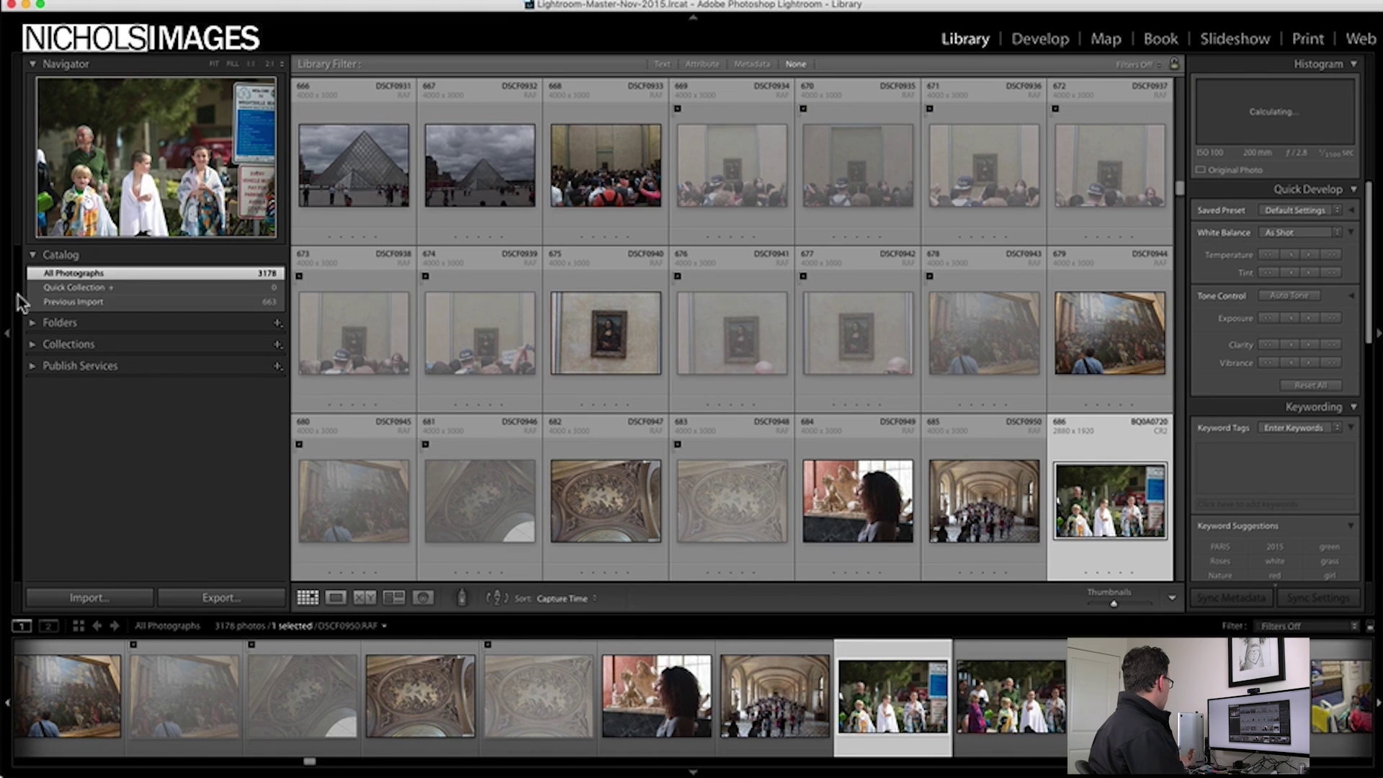
Step: Reopen the Paris 2015 folder and display its edited Eiffel Tower sunrise photo in Loupe view
{"action": "left_click", "coordinate": [36, 322]}
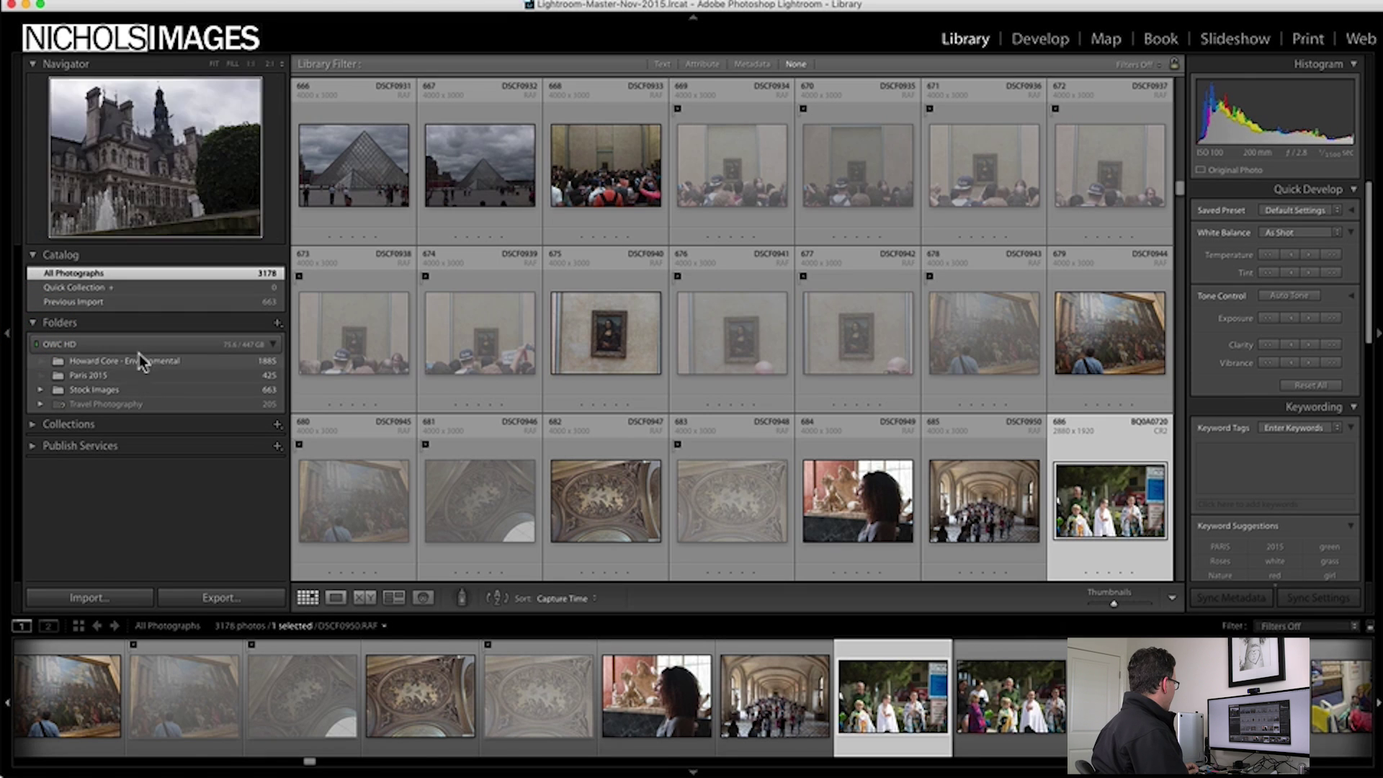
{"action": "left_click", "coordinate": [88, 375]}
{"action": "left_click", "coordinate": [335, 598]}
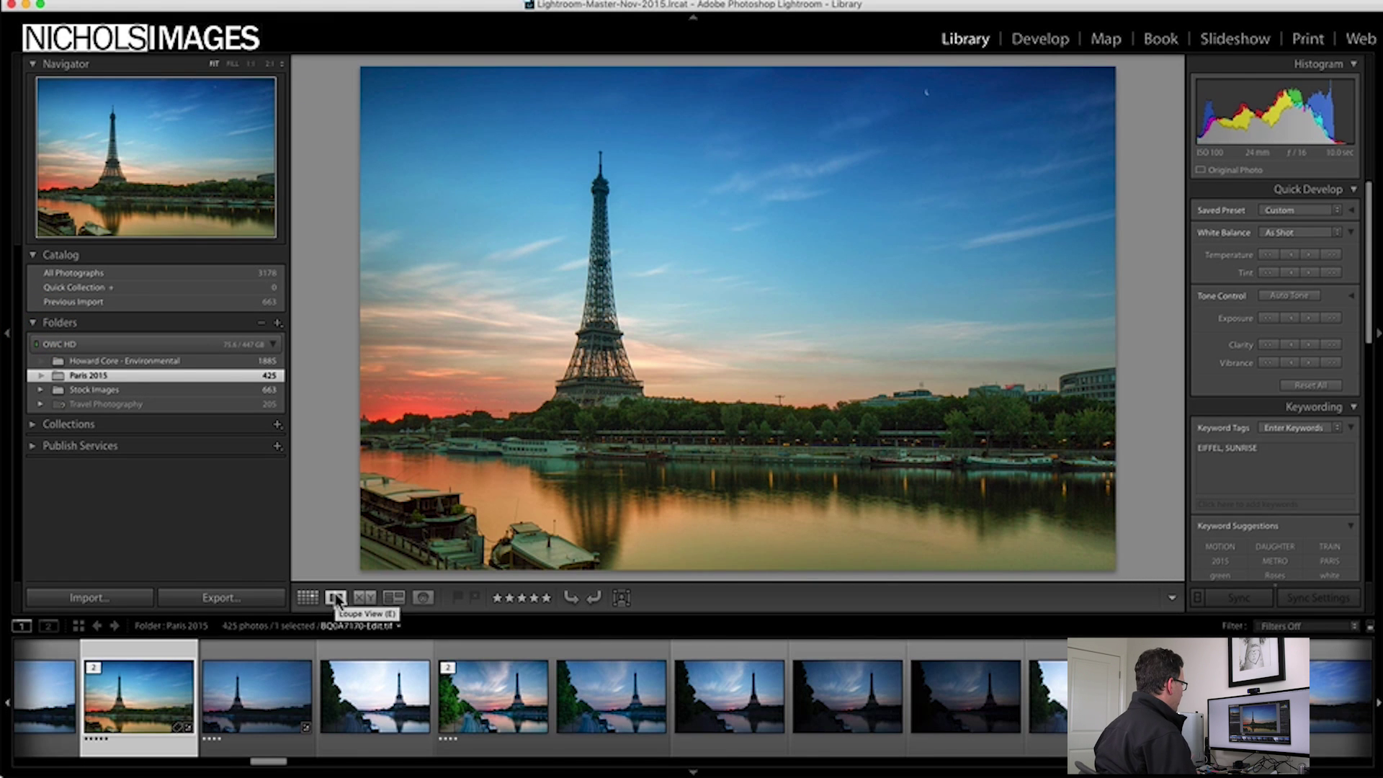
{"action": "scroll", "coordinate": [459, 719], "scroll_direction": "right", "scroll_amount": 5}
{"action": "scroll", "coordinate": [460, 719], "scroll_direction": "left", "scroll_amount": 6}
{"action": "scroll", "coordinate": [460, 719], "scroll_direction": "left", "scroll_amount": 3}
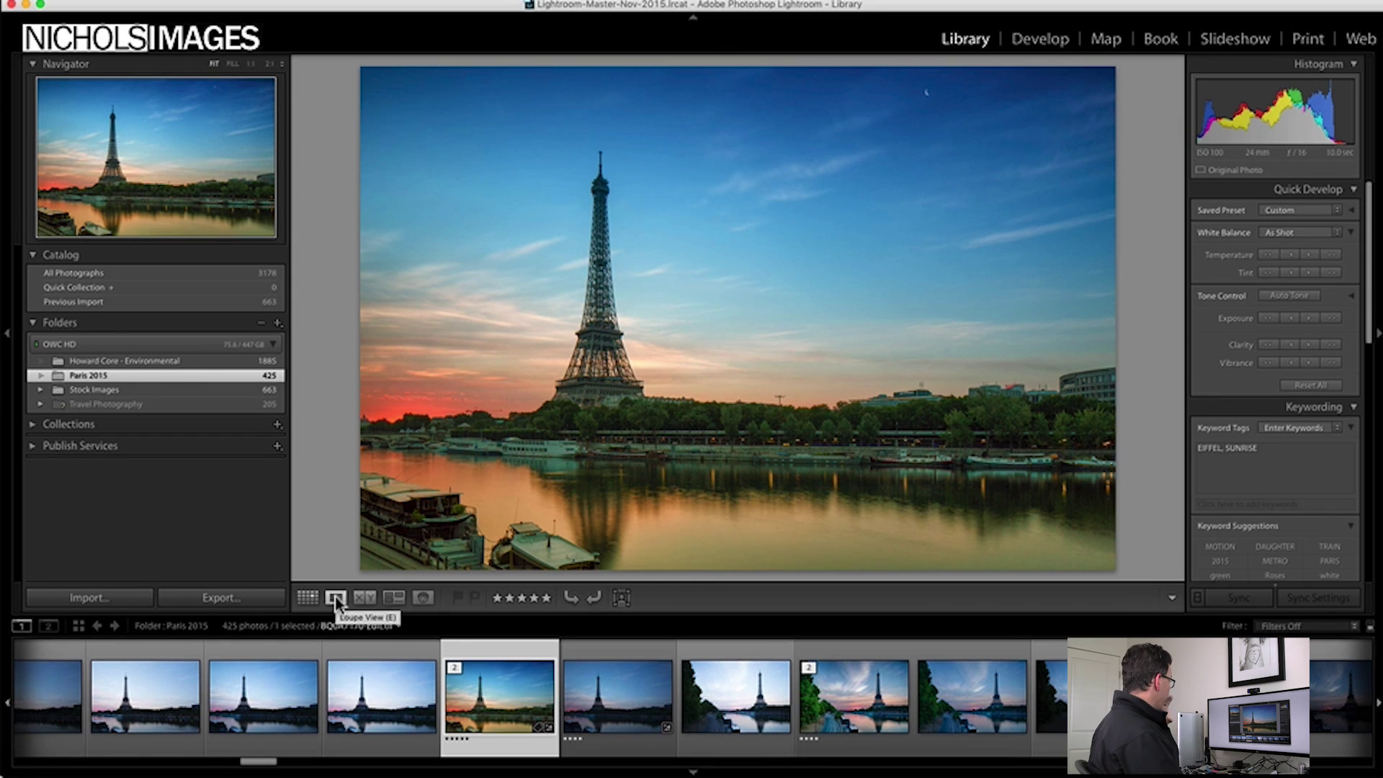
Step: Switch the Paris 2015 folder to Grid view and reduce the thumbnail size to fit more photos per row
{"action": "left_click", "coordinate": [308, 597]}
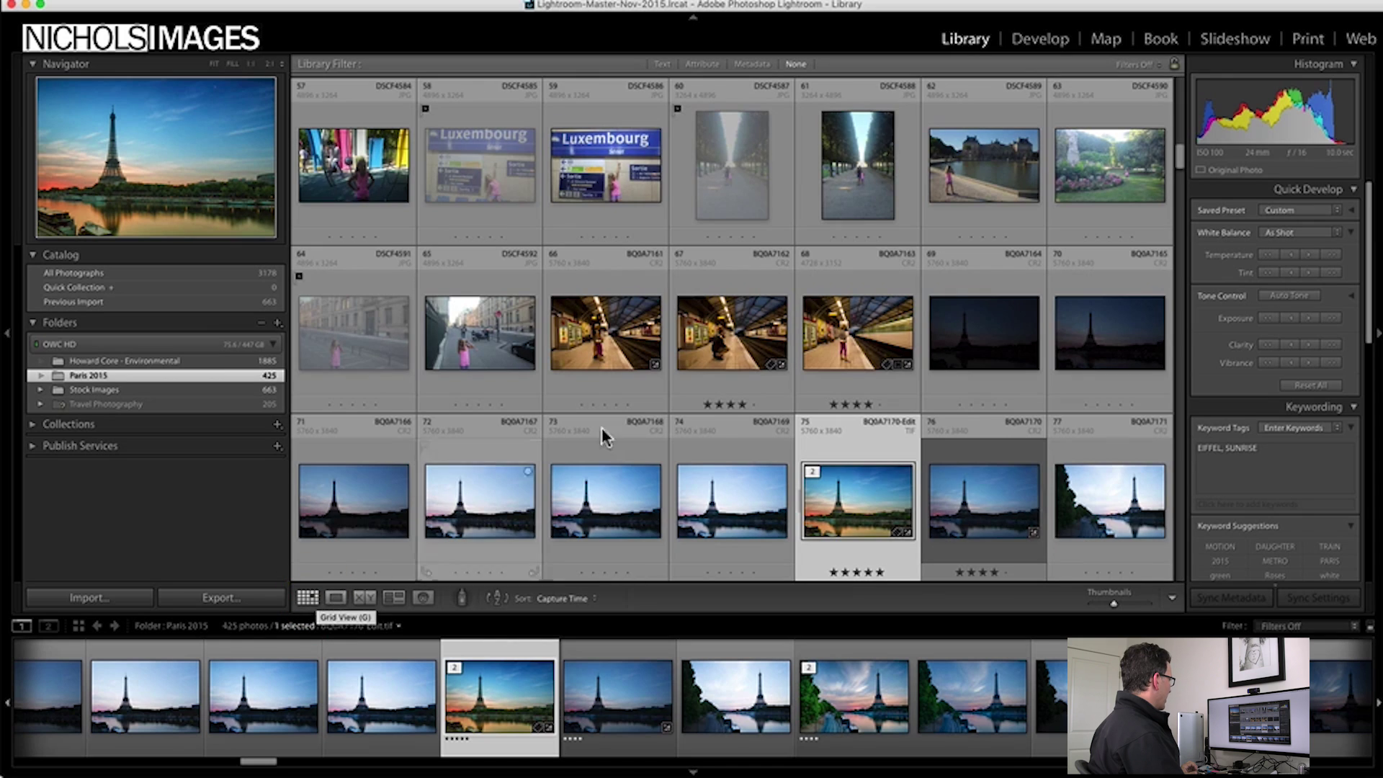
{"action": "scroll", "coordinate": [733, 412], "scroll_direction": "down", "scroll_amount": 20}
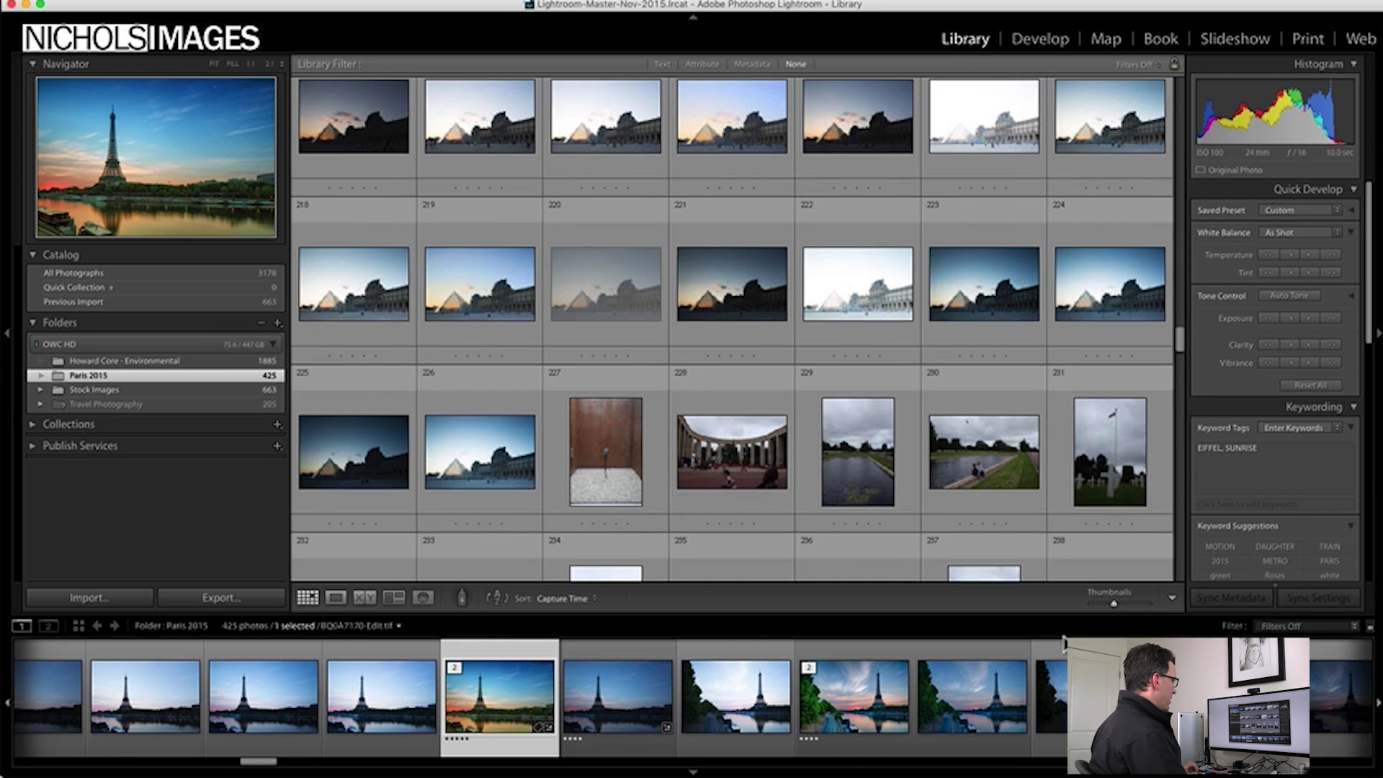
{"action": "left_click_drag", "start_coordinate": [1113, 605], "coordinate": [1077, 605]}
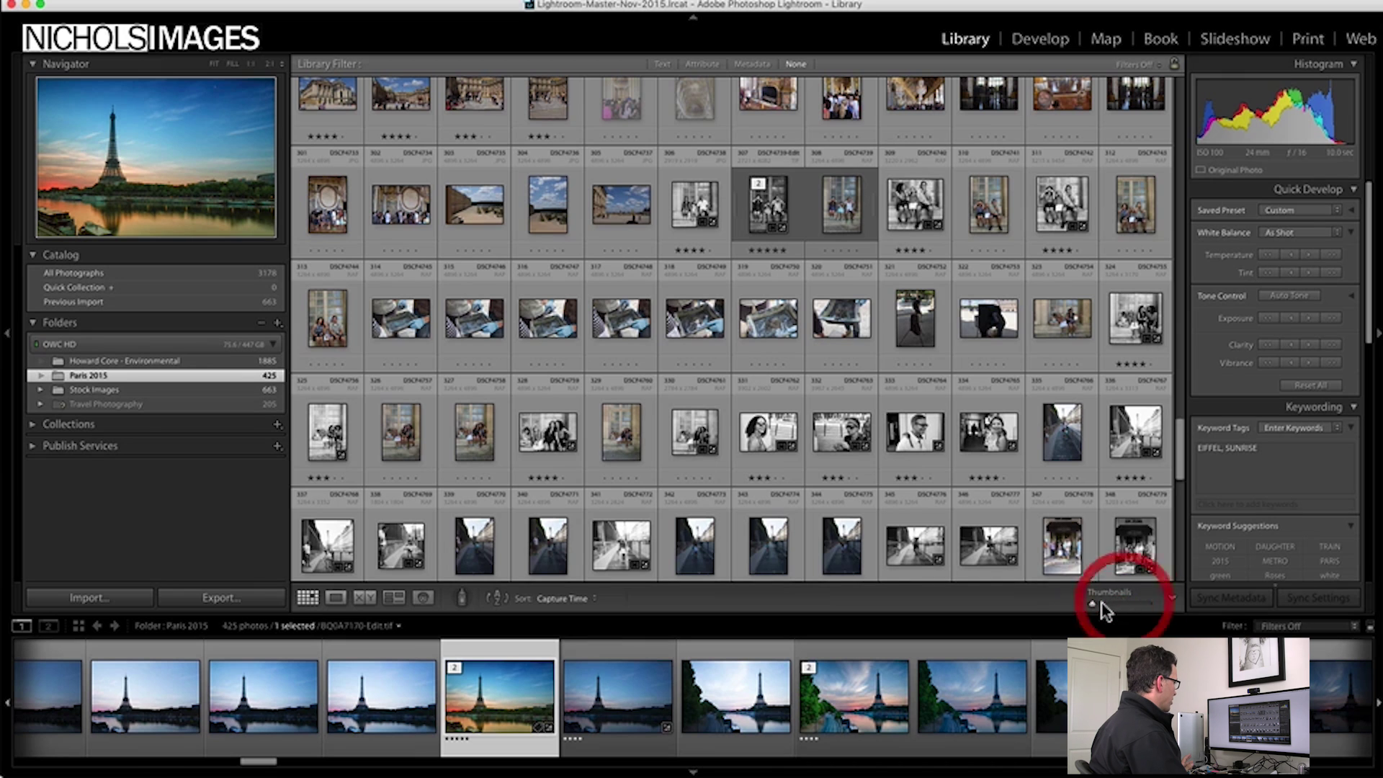
{"action": "mouse_move", "coordinate": [1096, 611]}
{"action": "left_mouse_down"}
{"action": "mouse_move", "coordinate": [1169, 605]}
{"action": "mouse_move", "coordinate": [1086, 607]}
{"action": "left_mouse_up"}
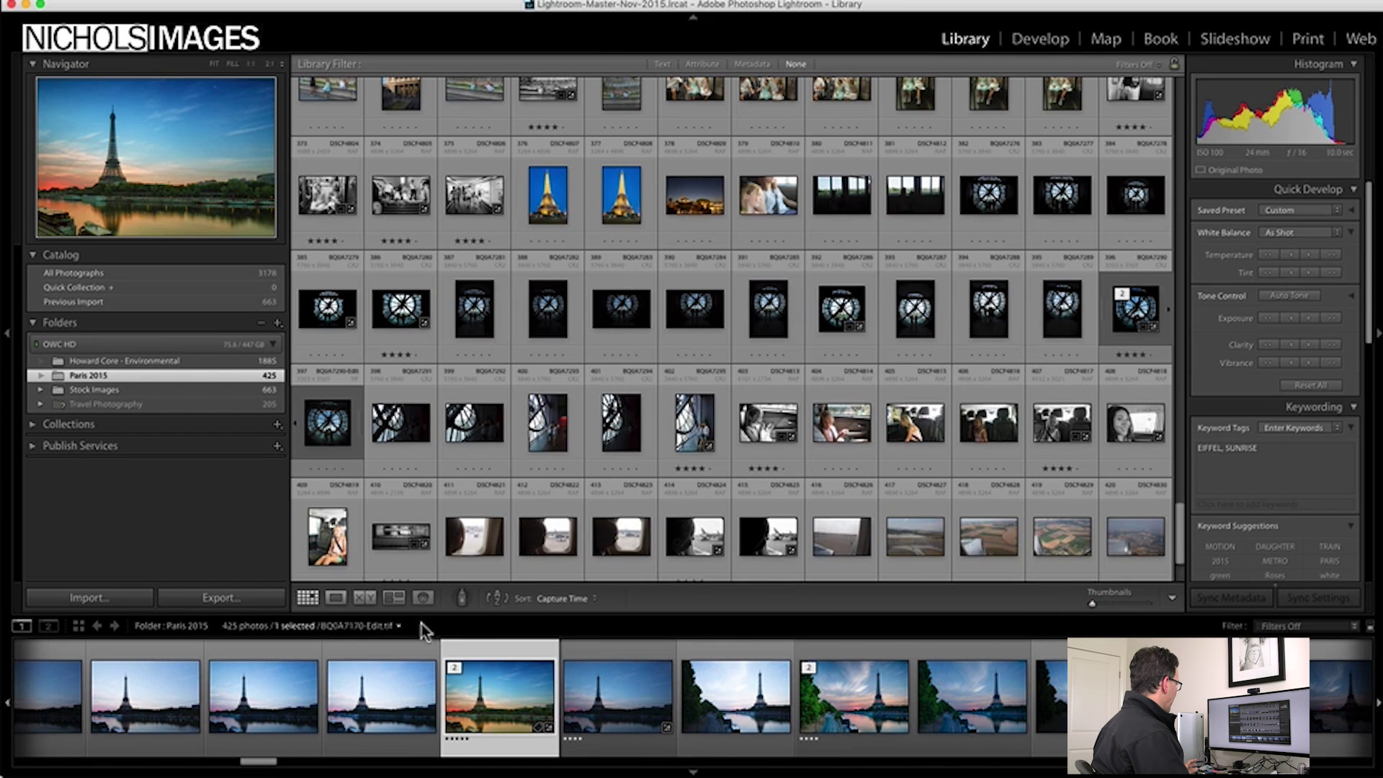
Step: Return to Loupe view, add the neighbouring dark Eiffel Tower exposure to the selection and show both in Compare view
{"action": "left_click", "coordinate": [335, 597]}
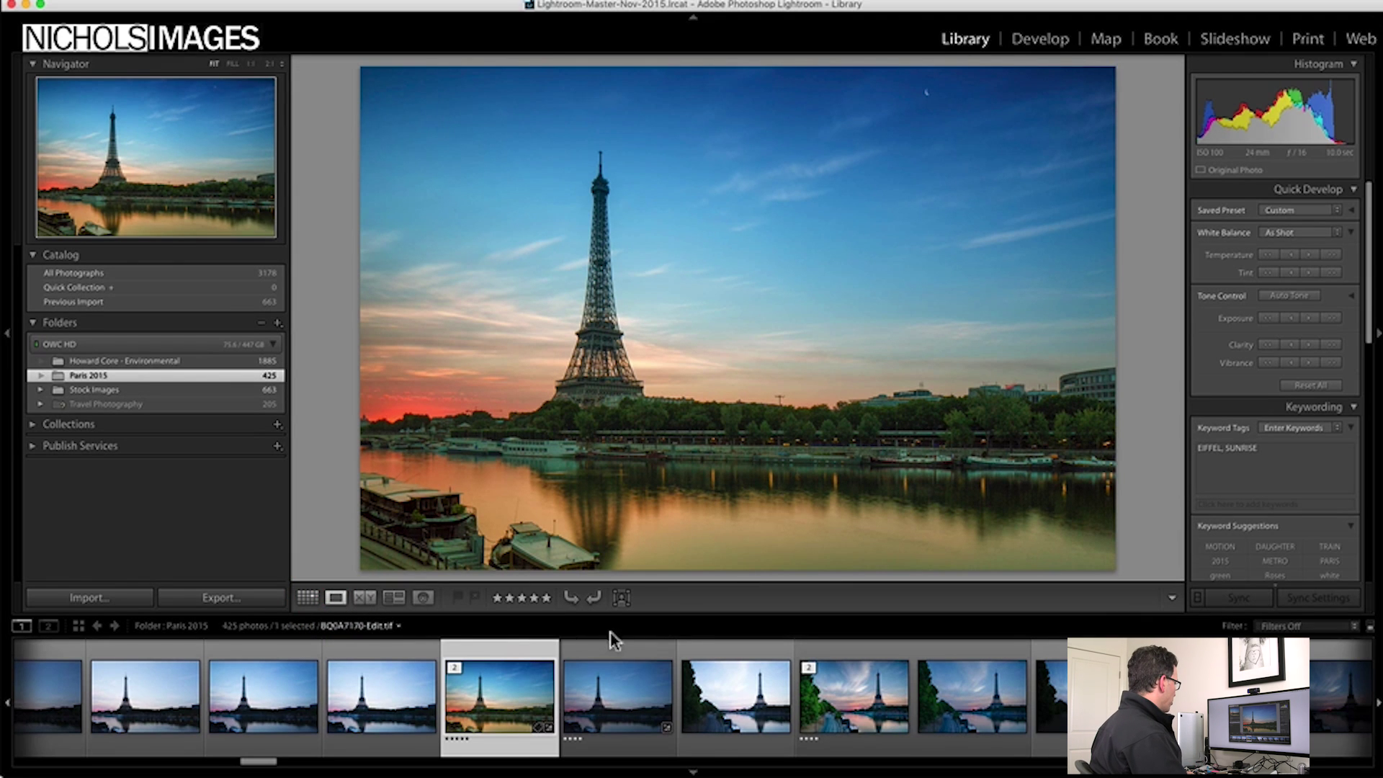
{"action": "left_click", "coordinate": [609, 648], "text": "super"}
{"action": "left_click", "coordinate": [368, 598]}
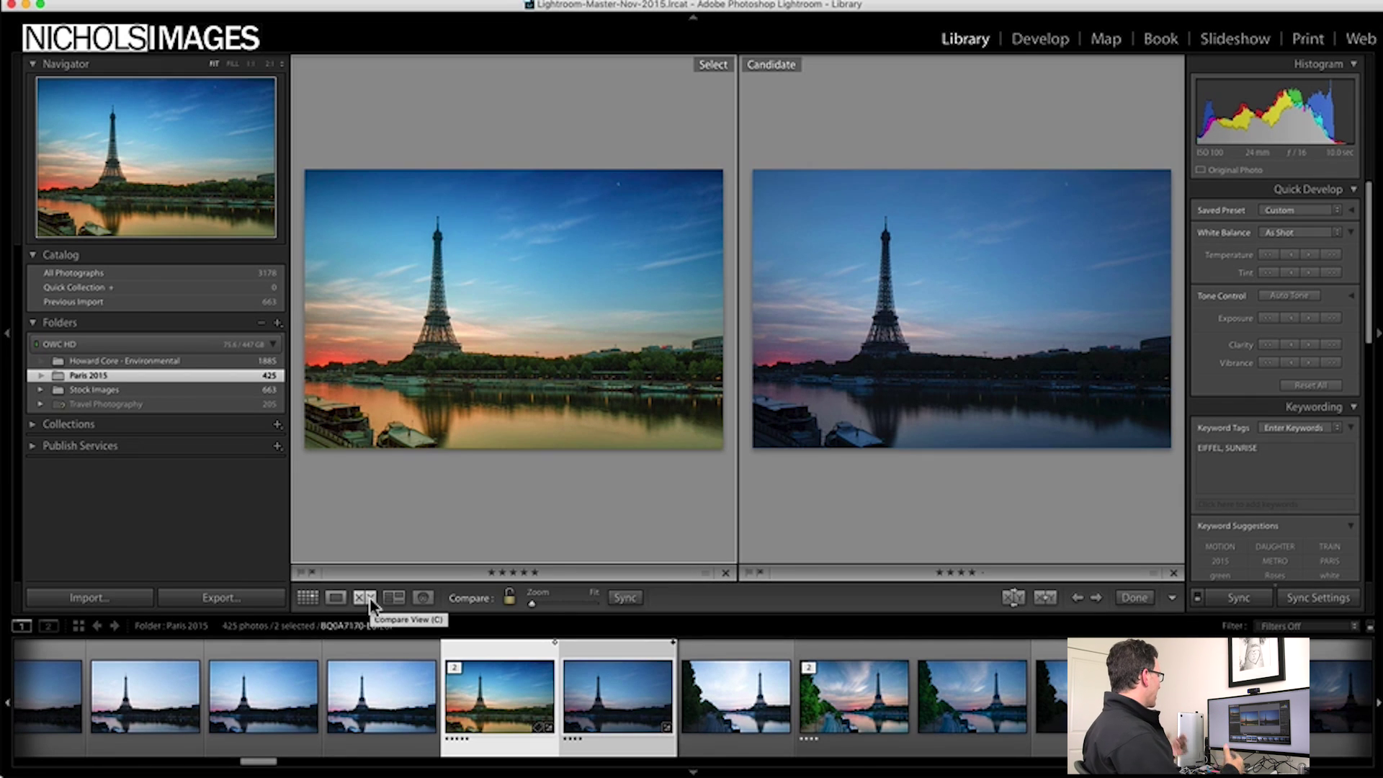
Step: Show the two photos in Survey view, add the next two Eiffel Tower shots, and narrow the selection to the edited riverside HDR photo
{"action": "left_click", "coordinate": [394, 597]}
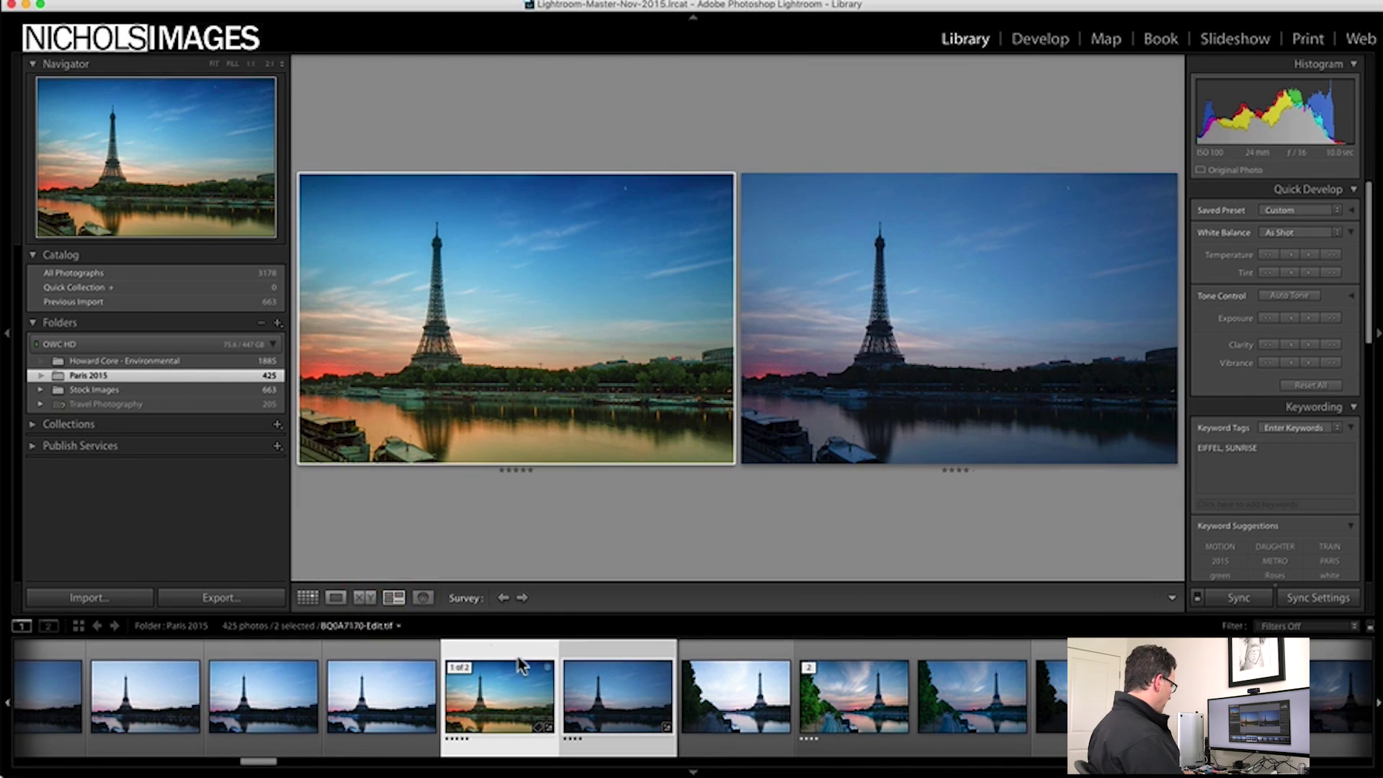
{"action": "left_click", "coordinate": [739, 673], "text": "super"}
{"action": "left_click", "coordinate": [843, 666], "text": "super"}
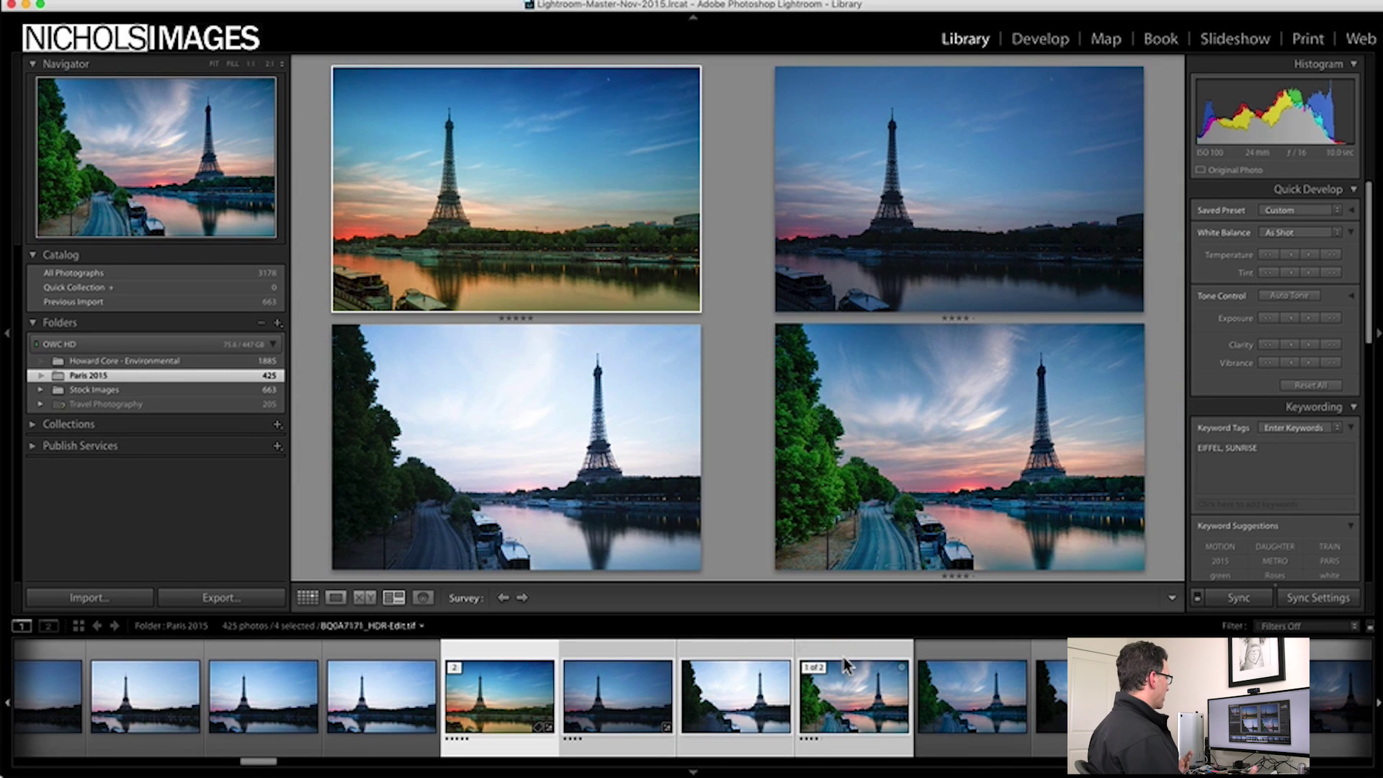
{"action": "left_click", "coordinate": [945, 646]}
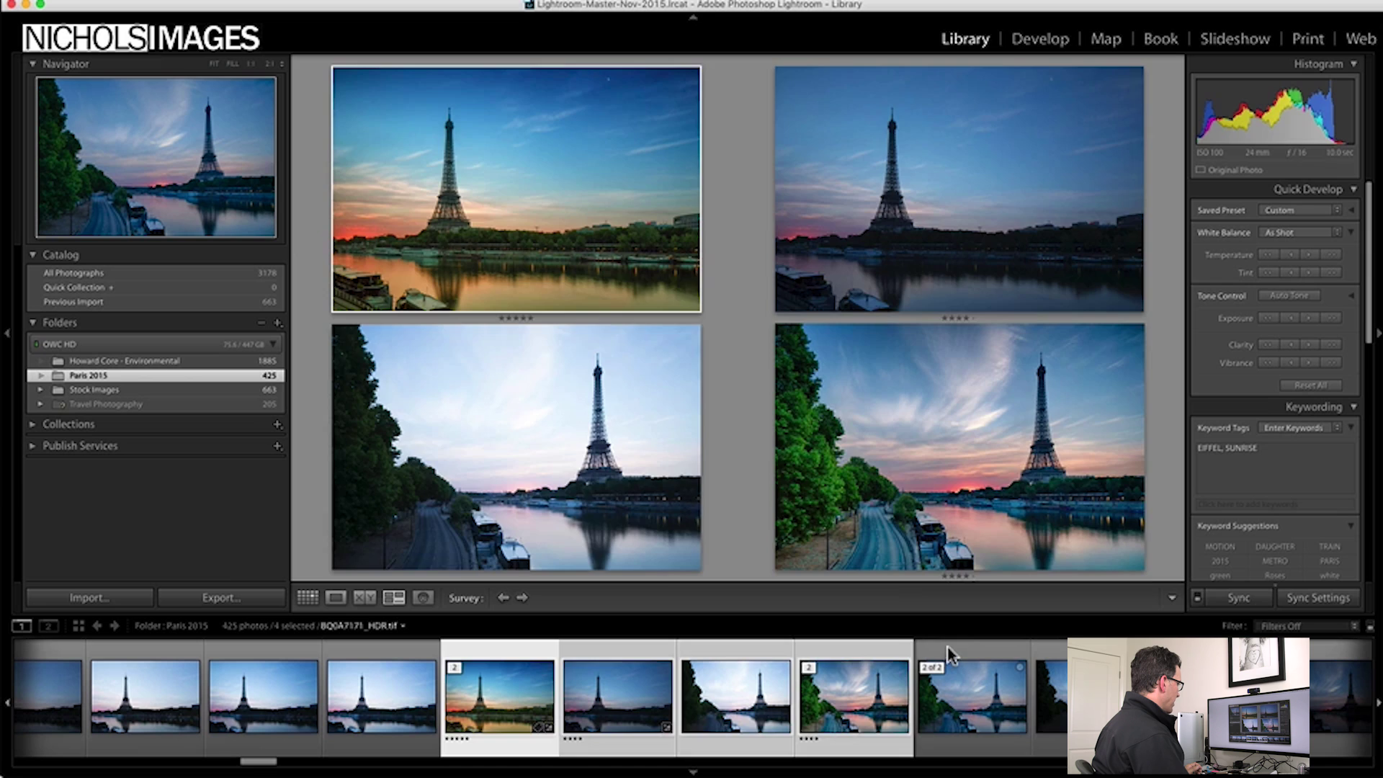
{"action": "left_click", "coordinate": [879, 657]}
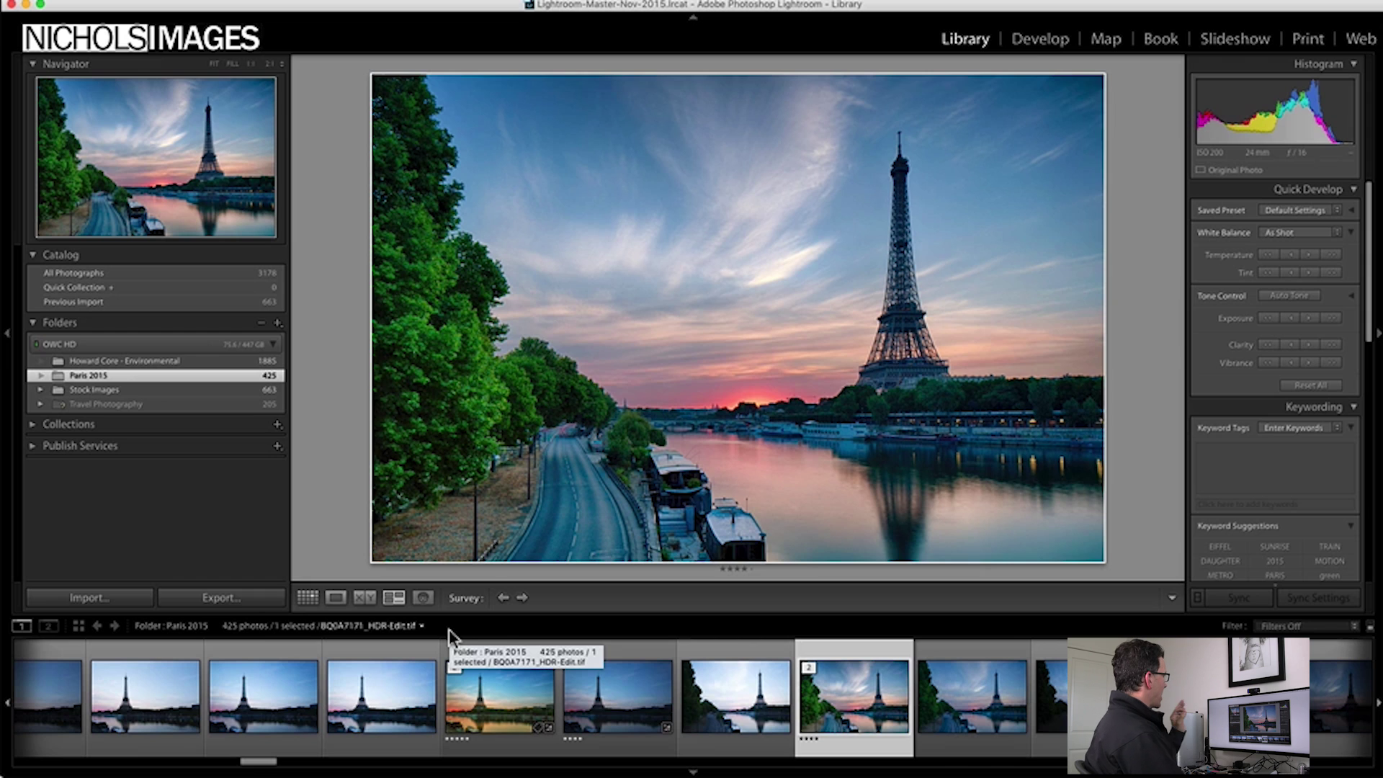
Step: Apply the Direct Positive colour preset to the riverside Eiffel Tower photo and undo it
{"action": "left_click", "coordinate": [1307, 213]}
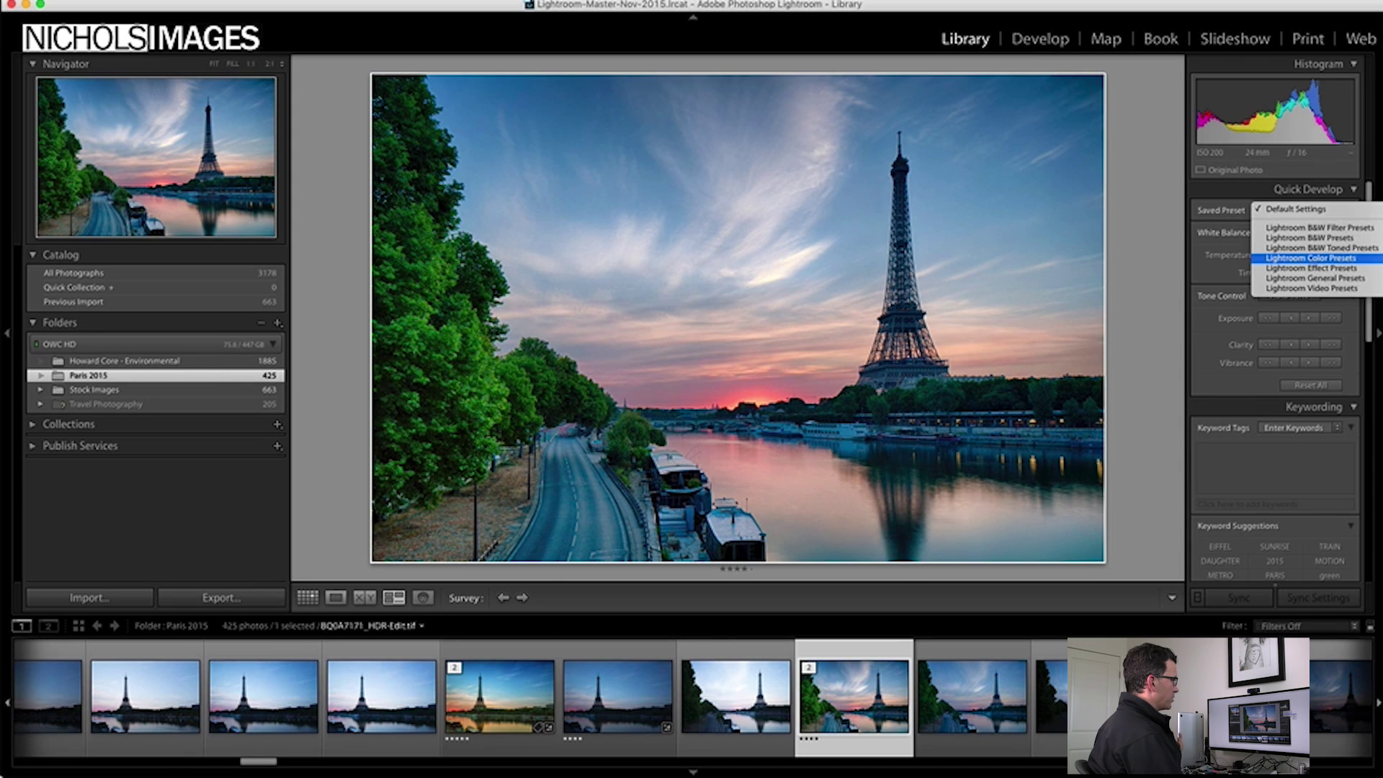
{"action": "left_click", "coordinate": [1381, 318]}
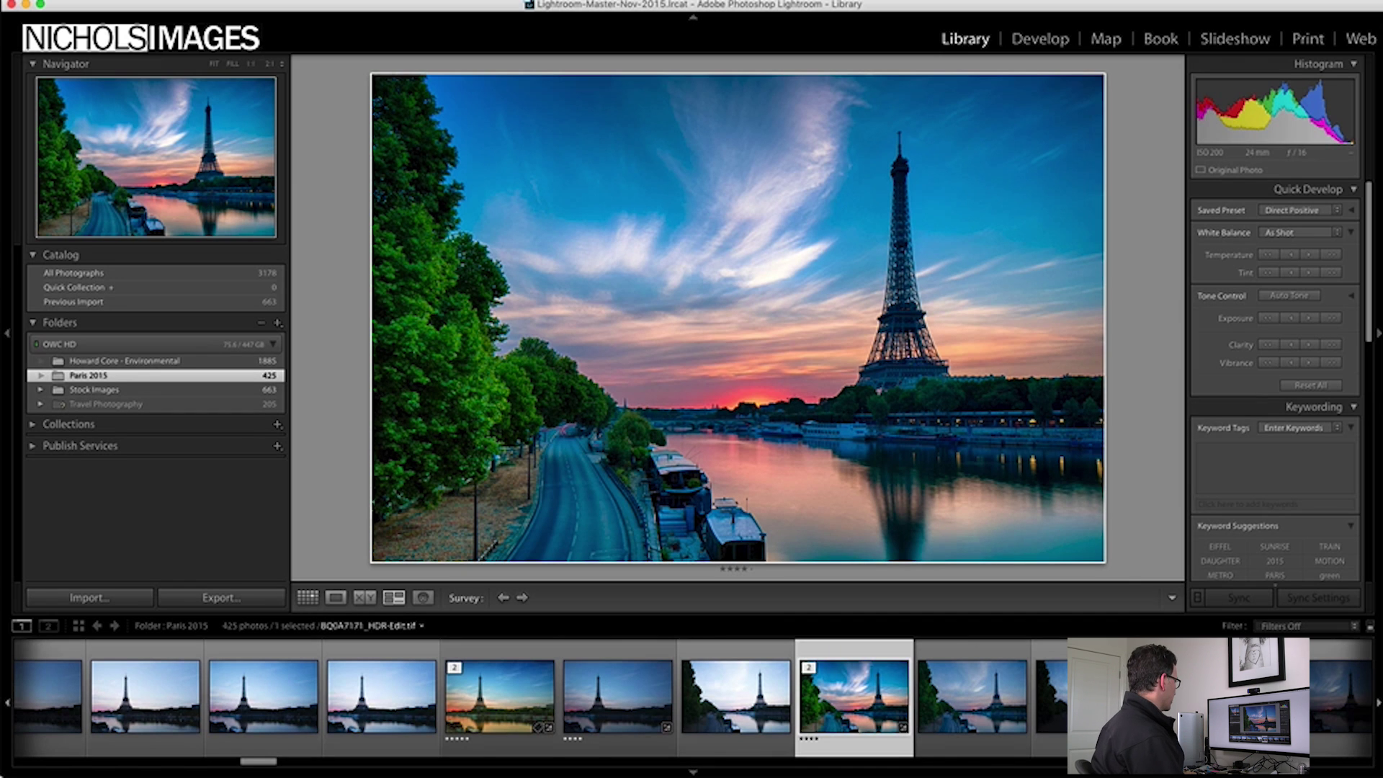
{"action": "key", "text": "super+z"}
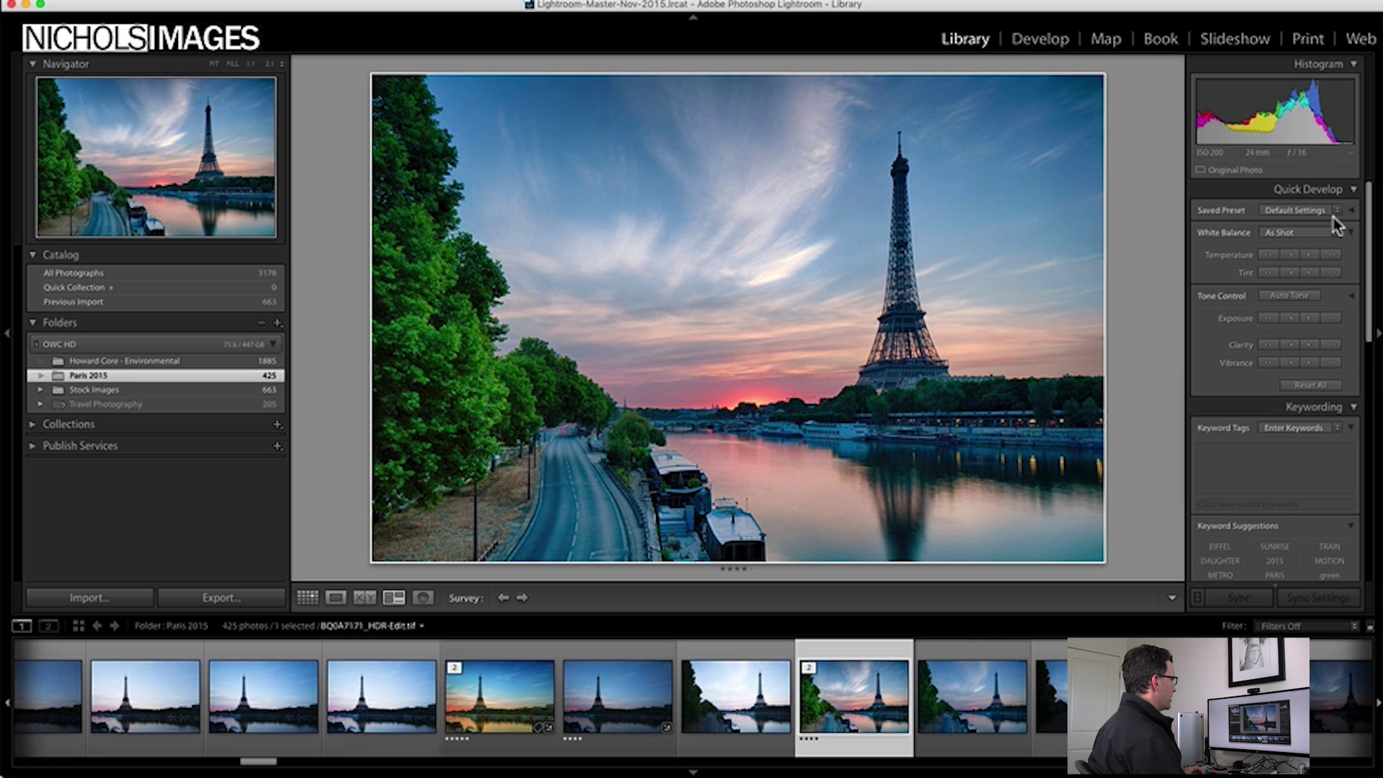
Step: Tag the riverside HDR photo with the keywords EIFFEL, Paris, 2015, SUNRISE, clouds, river, boat, road and trees
{"action": "left_click", "coordinate": [1271, 469]}
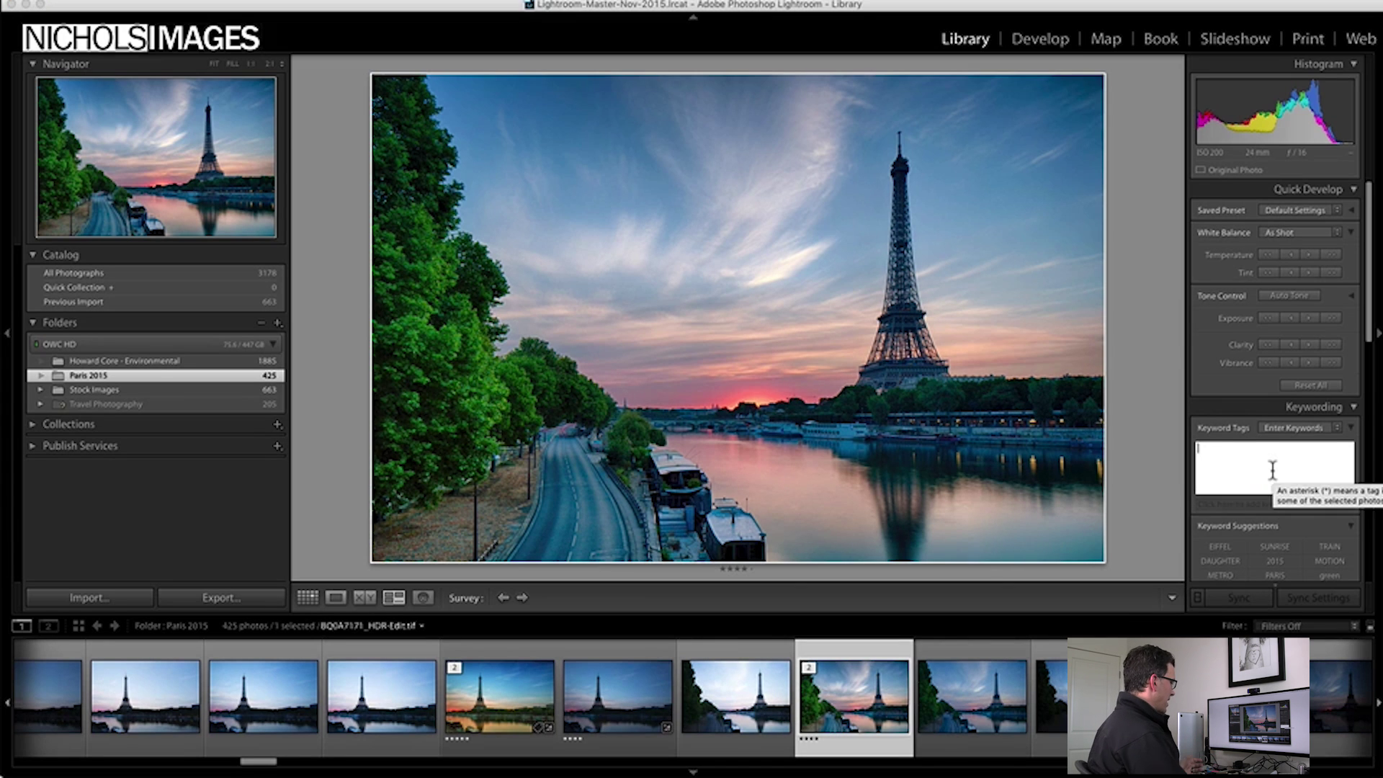
{"action": "type", "text": "eiff"}
{"action": "key", "text": "Return"}
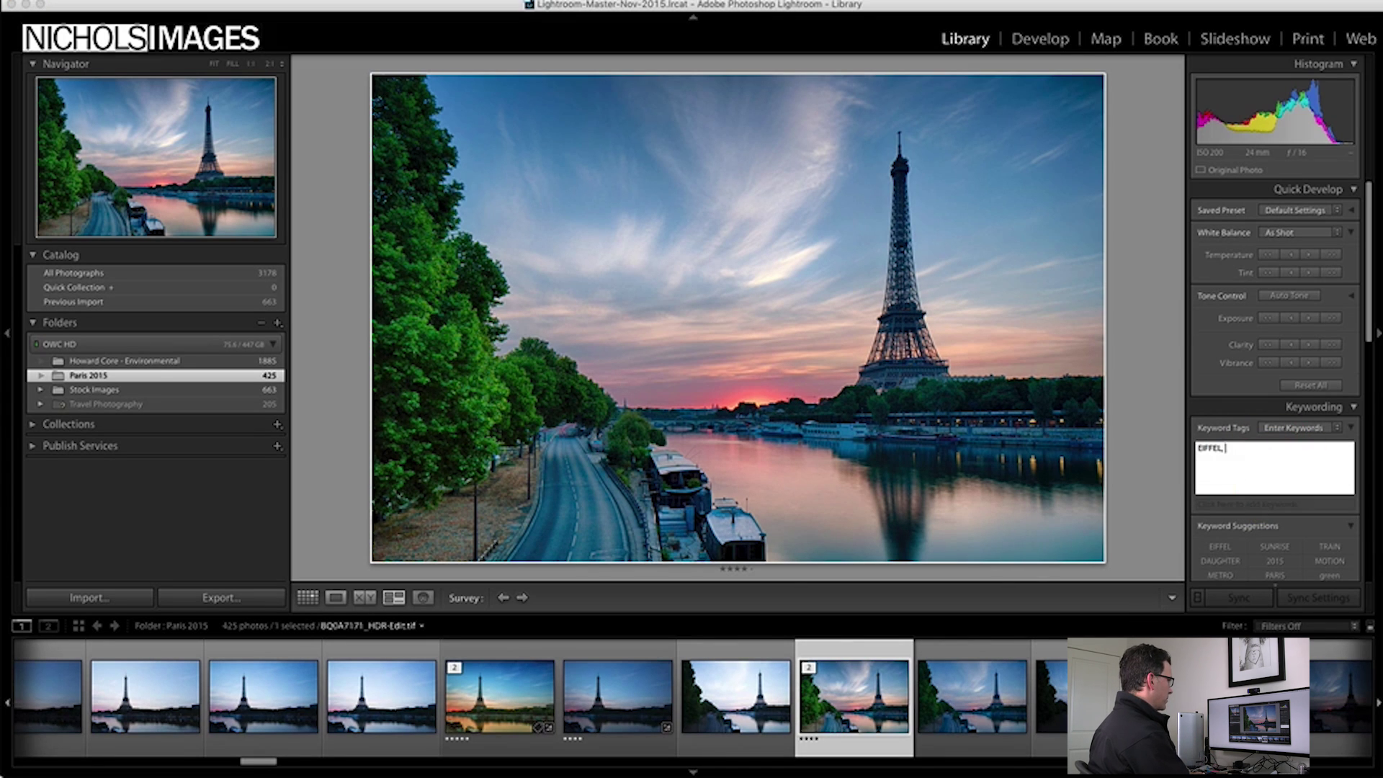
{"action": "type", "text": "Paris, 2015"}
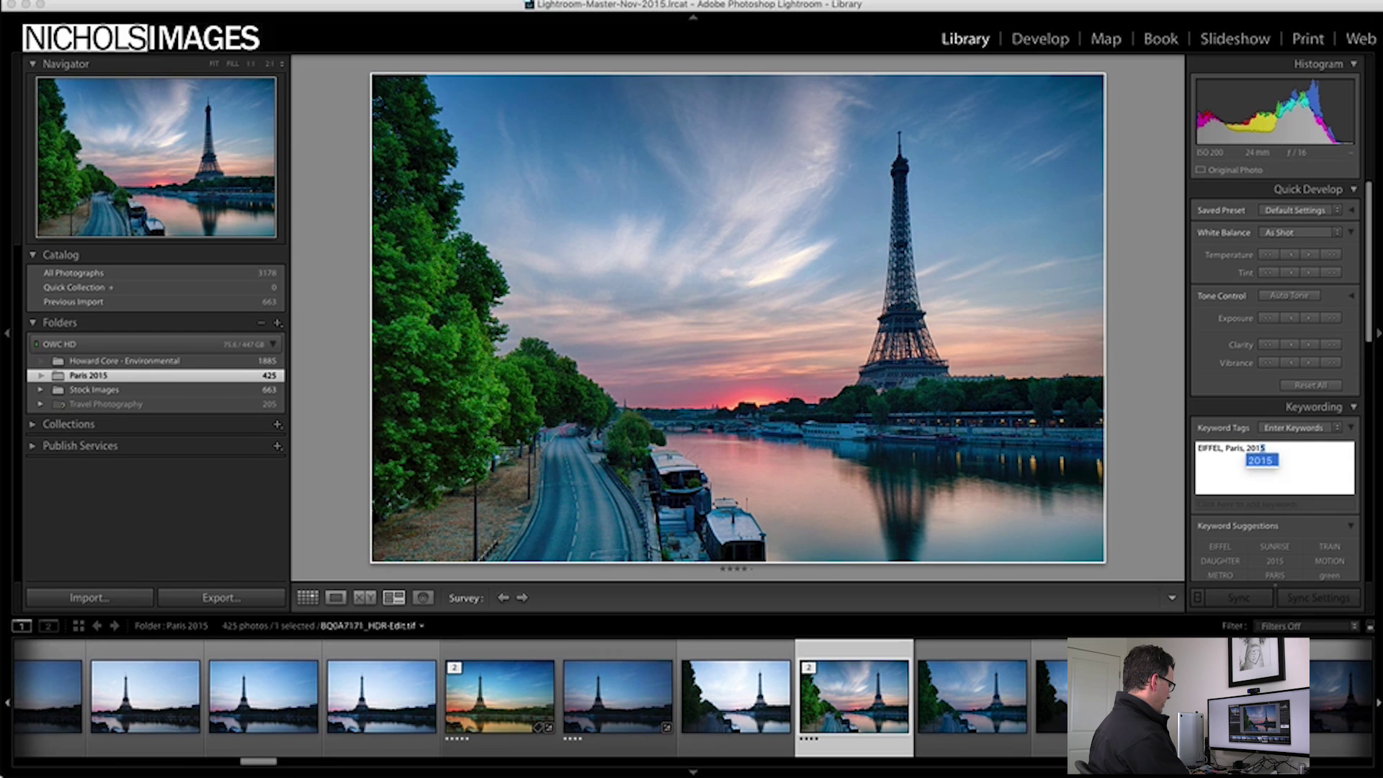
{"action": "type", "text": ", sun"}
{"action": "key", "text": "Return"}
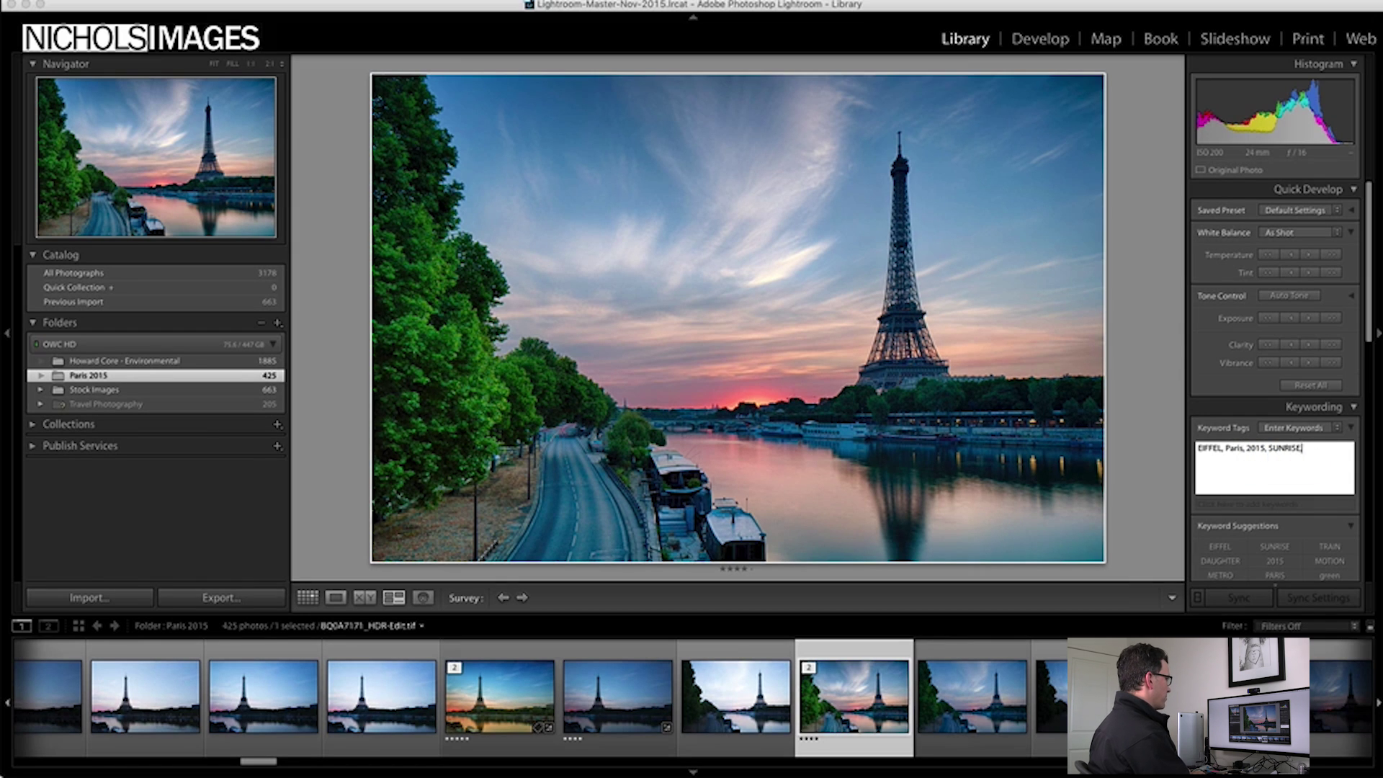
{"action": "type", "text": "clouds, river, b"}
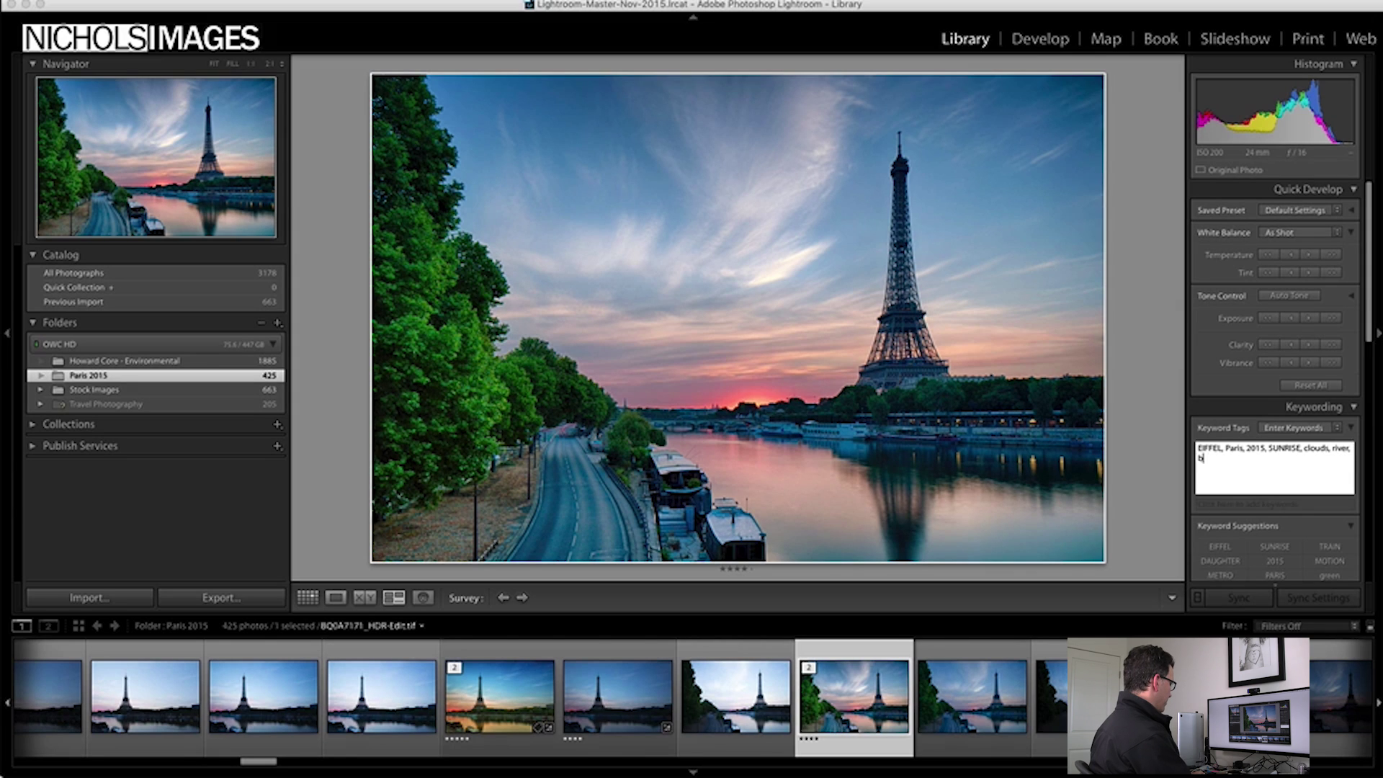
{"action": "type", "text": "oat, road,"}
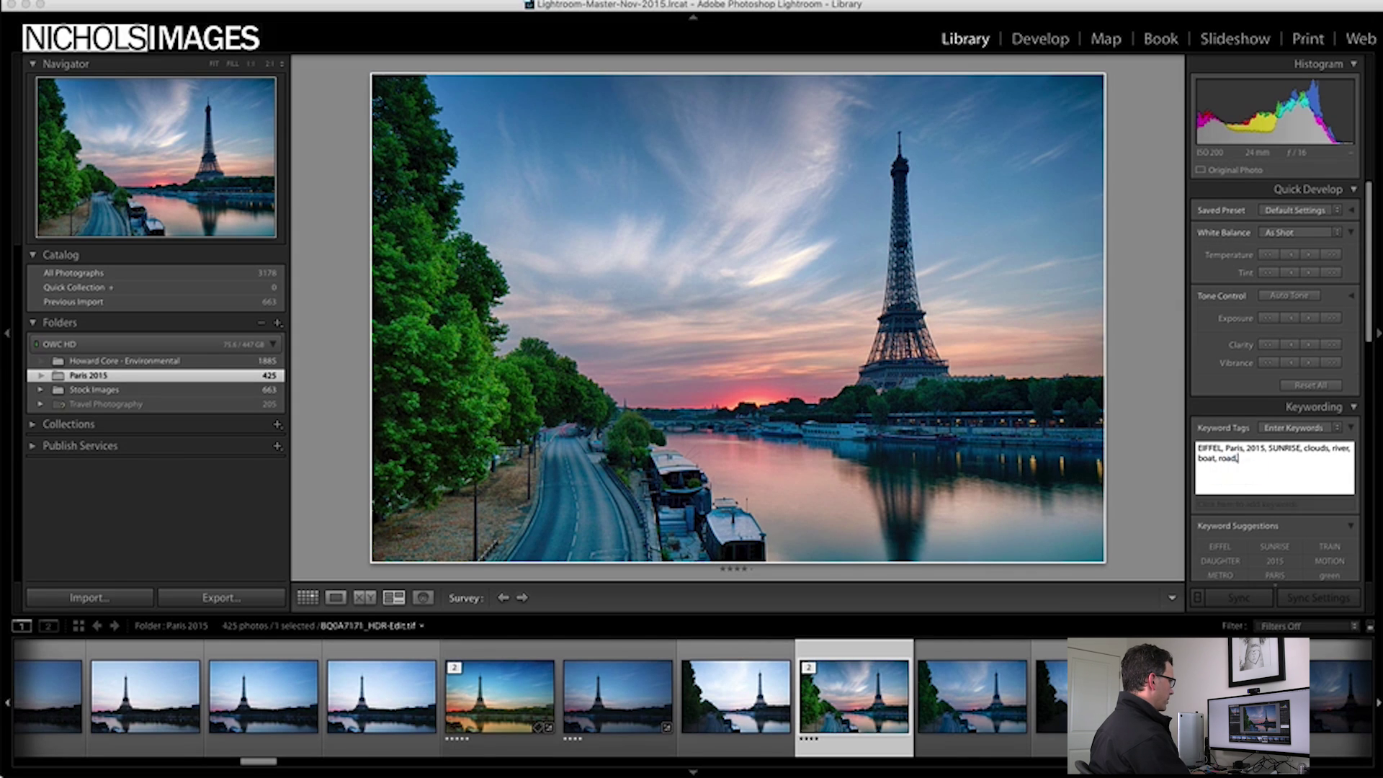
{"action": "type", "text": " trees"}
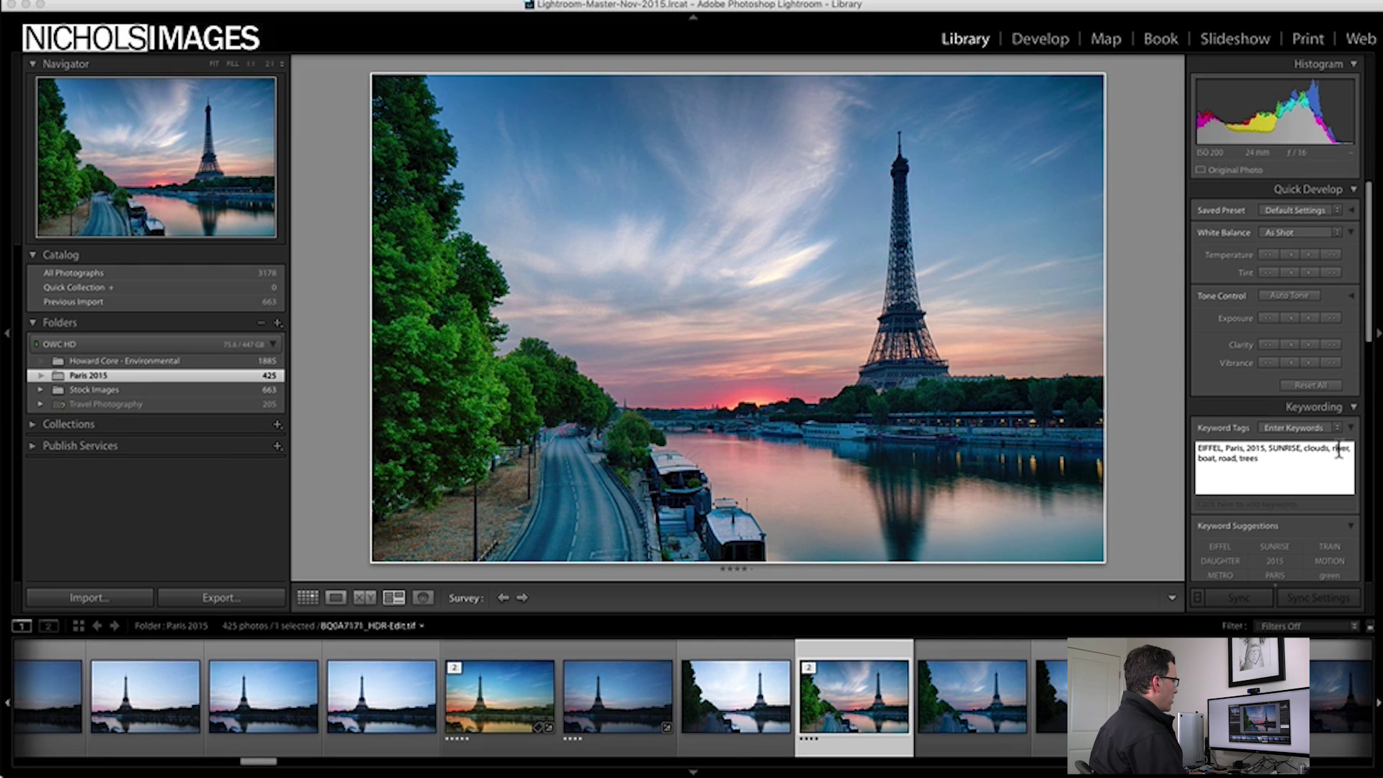
{"action": "left_click", "coordinate": [983, 645]}
{"action": "left_click", "coordinate": [876, 645]}
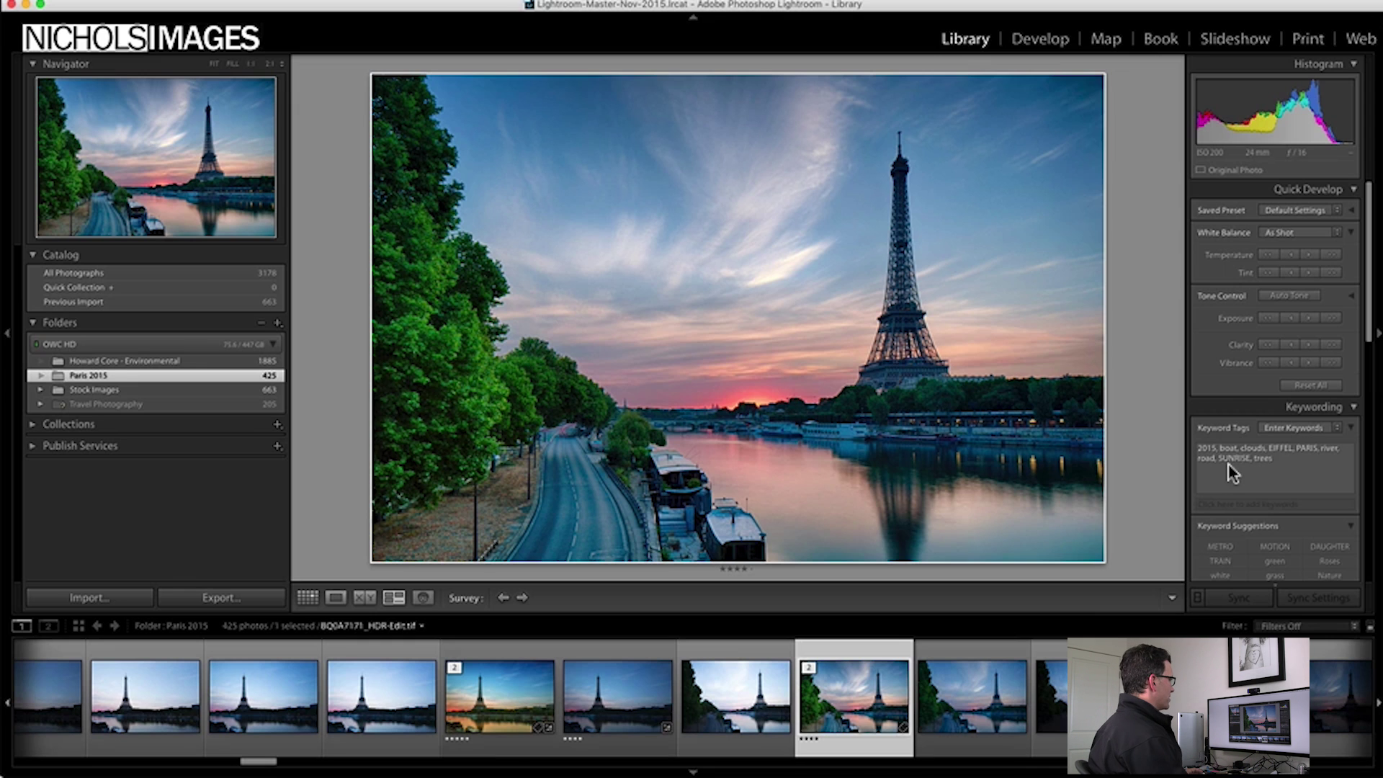
Step: Briefly expand the Keyword List and examine the photo's metadata, including its rating, capture date and camera settings
{"action": "scroll", "coordinate": [1253, 461], "scroll_direction": "down", "scroll_amount": 5}
{"action": "scroll", "coordinate": [1261, 434], "scroll_direction": "down", "scroll_amount": 3}
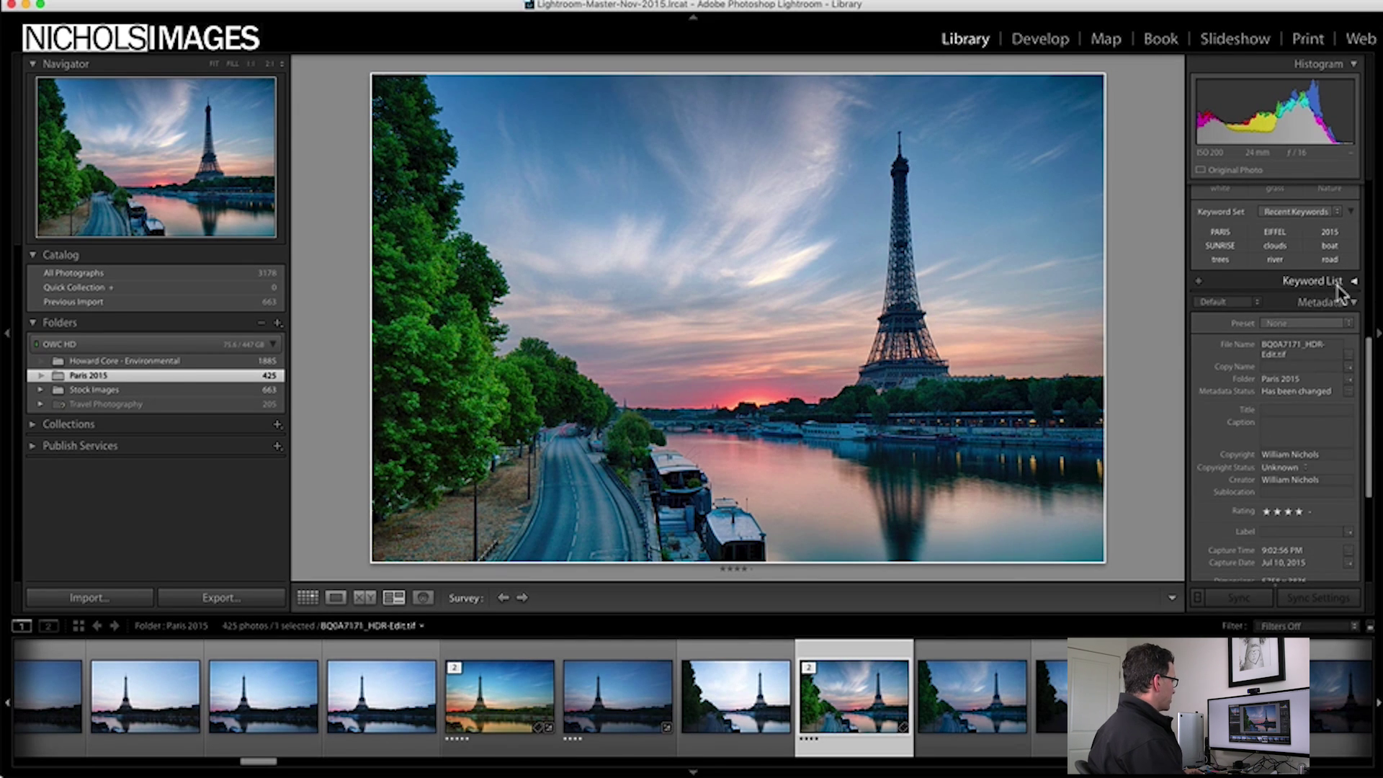
{"action": "left_click", "coordinate": [1344, 283]}
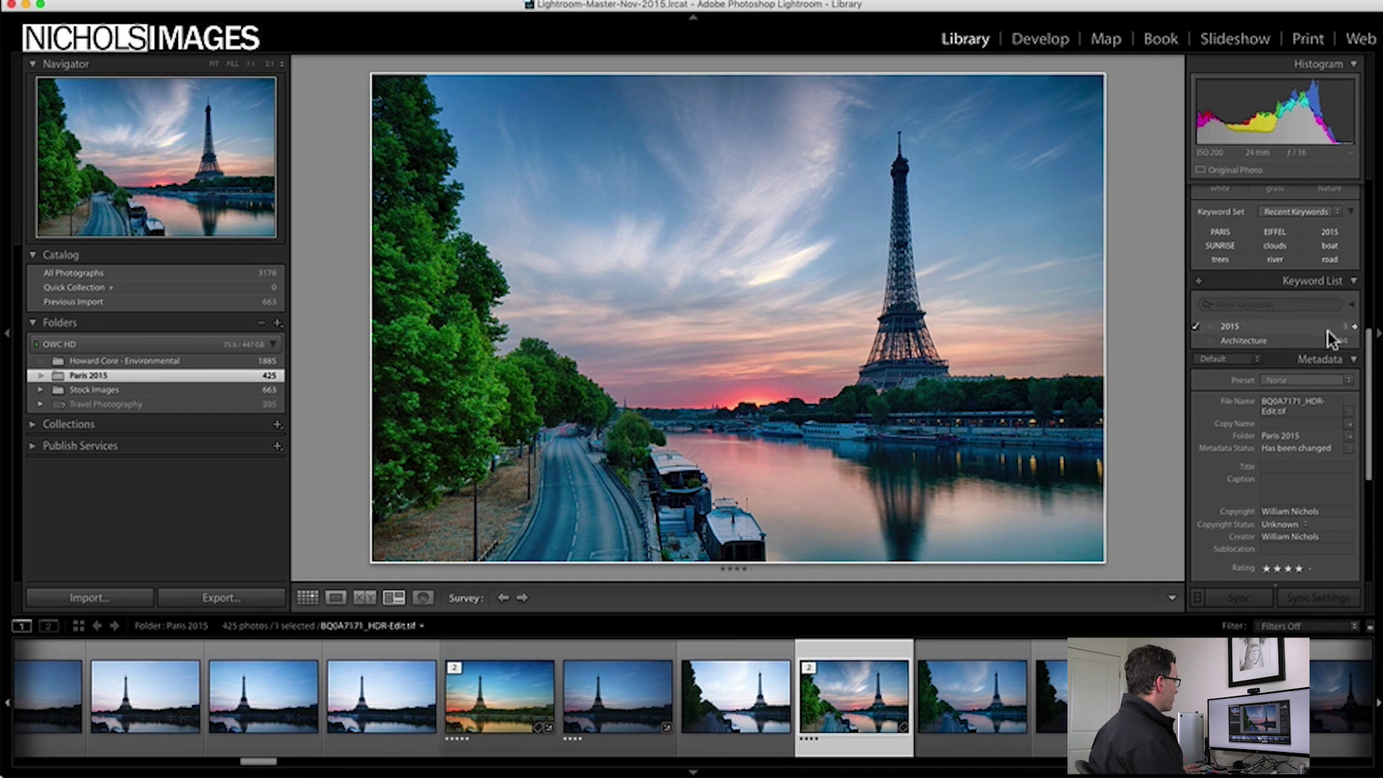
{"action": "left_click", "coordinate": [1352, 283]}
{"action": "scroll", "coordinate": [1309, 400], "scroll_direction": "down", "scroll_amount": 8}
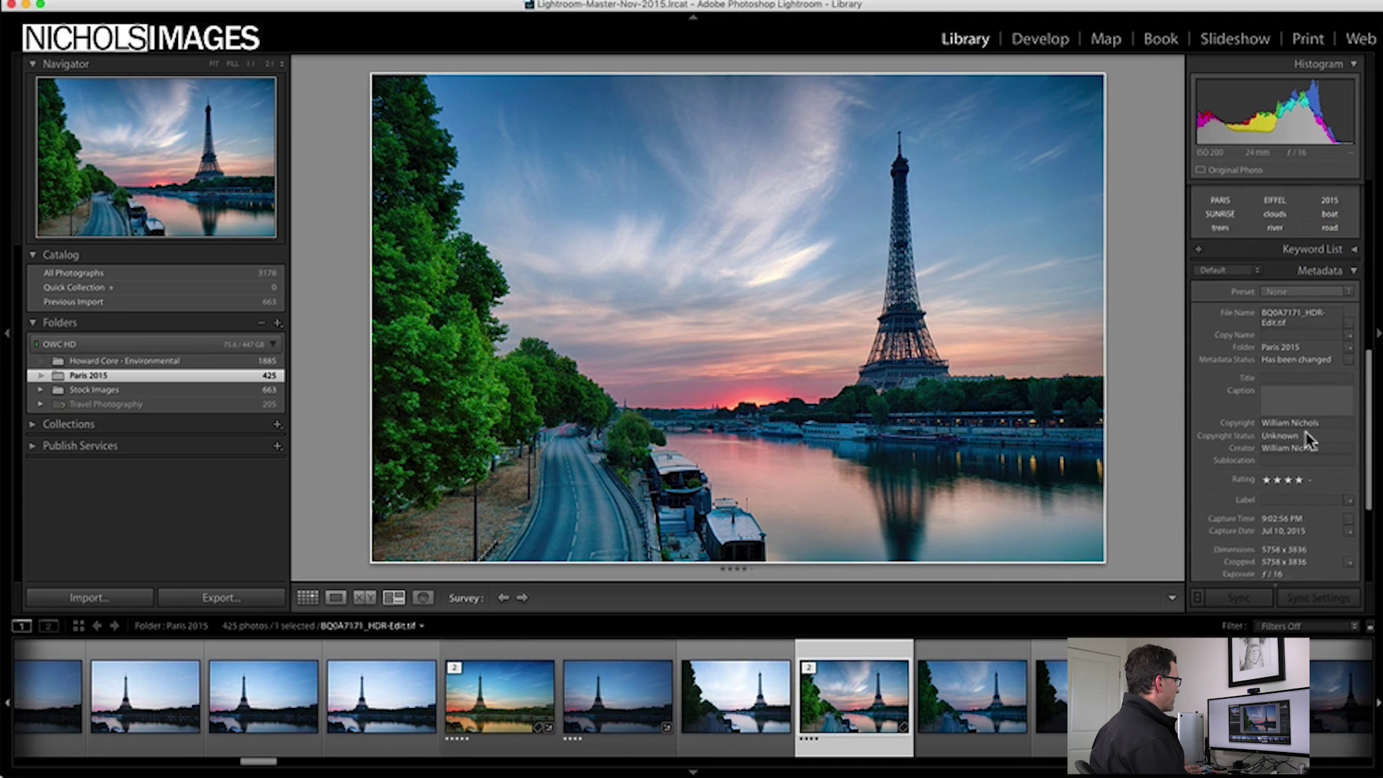
{"action": "scroll", "coordinate": [1308, 332], "scroll_direction": "up", "scroll_amount": 10}
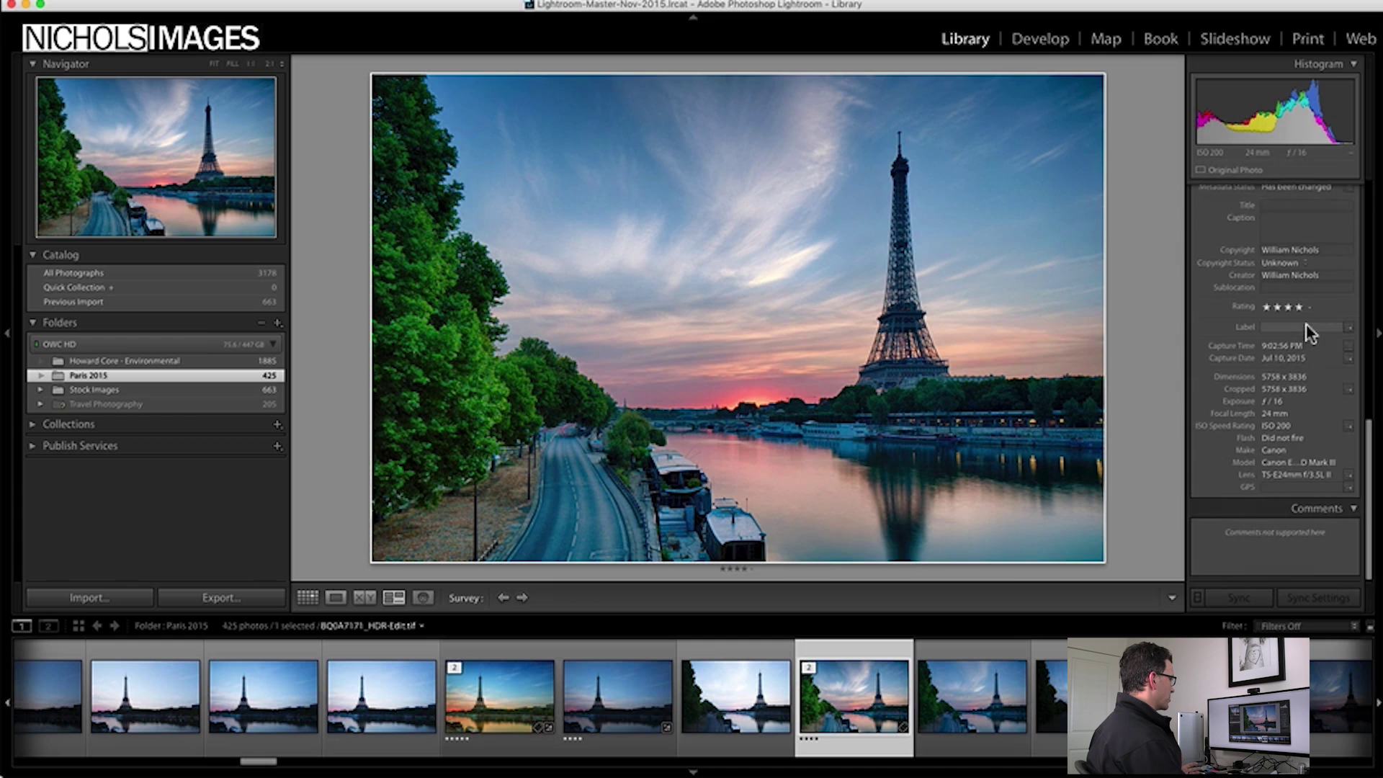
{"action": "scroll", "coordinate": [1306, 323], "scroll_direction": "down", "scroll_amount": 1}
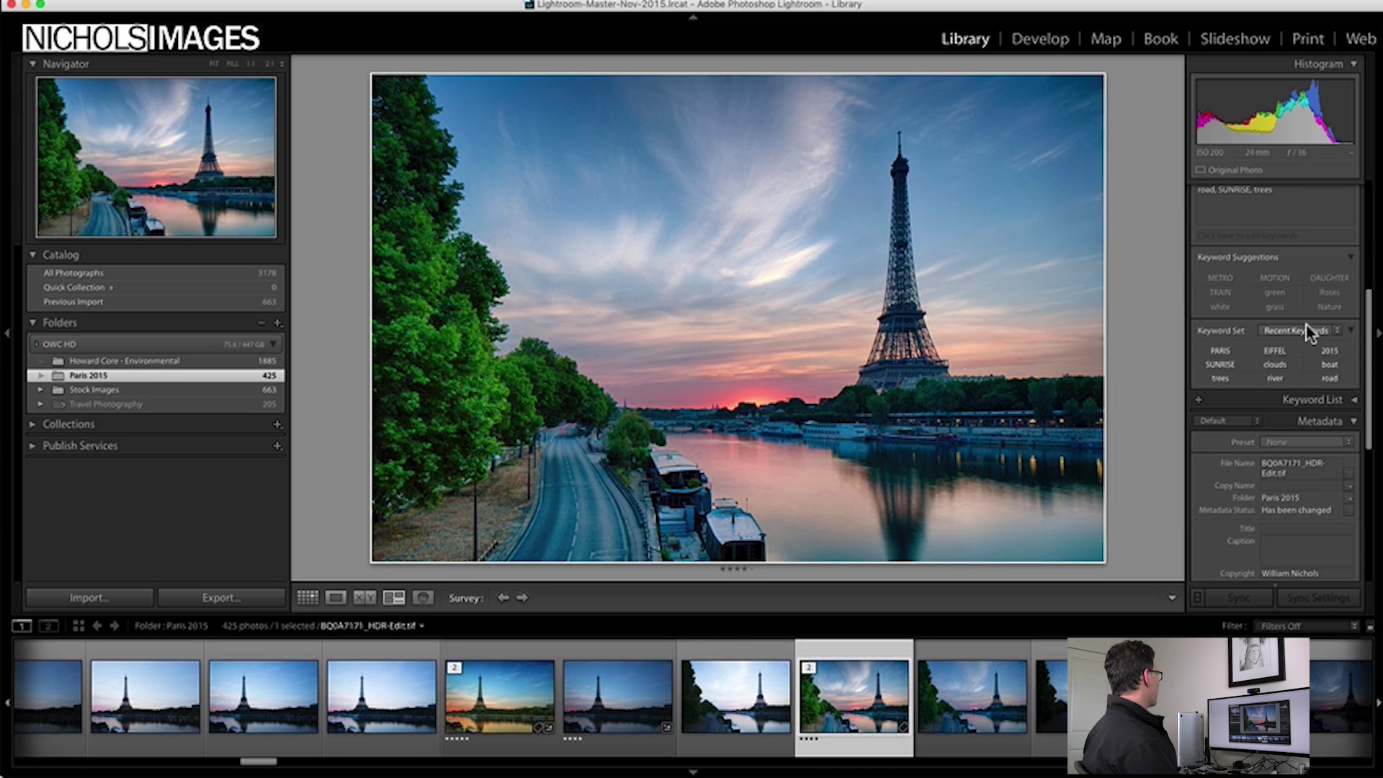
{"action": "scroll", "coordinate": [1291, 403], "scroll_direction": "down", "scroll_amount": 10}
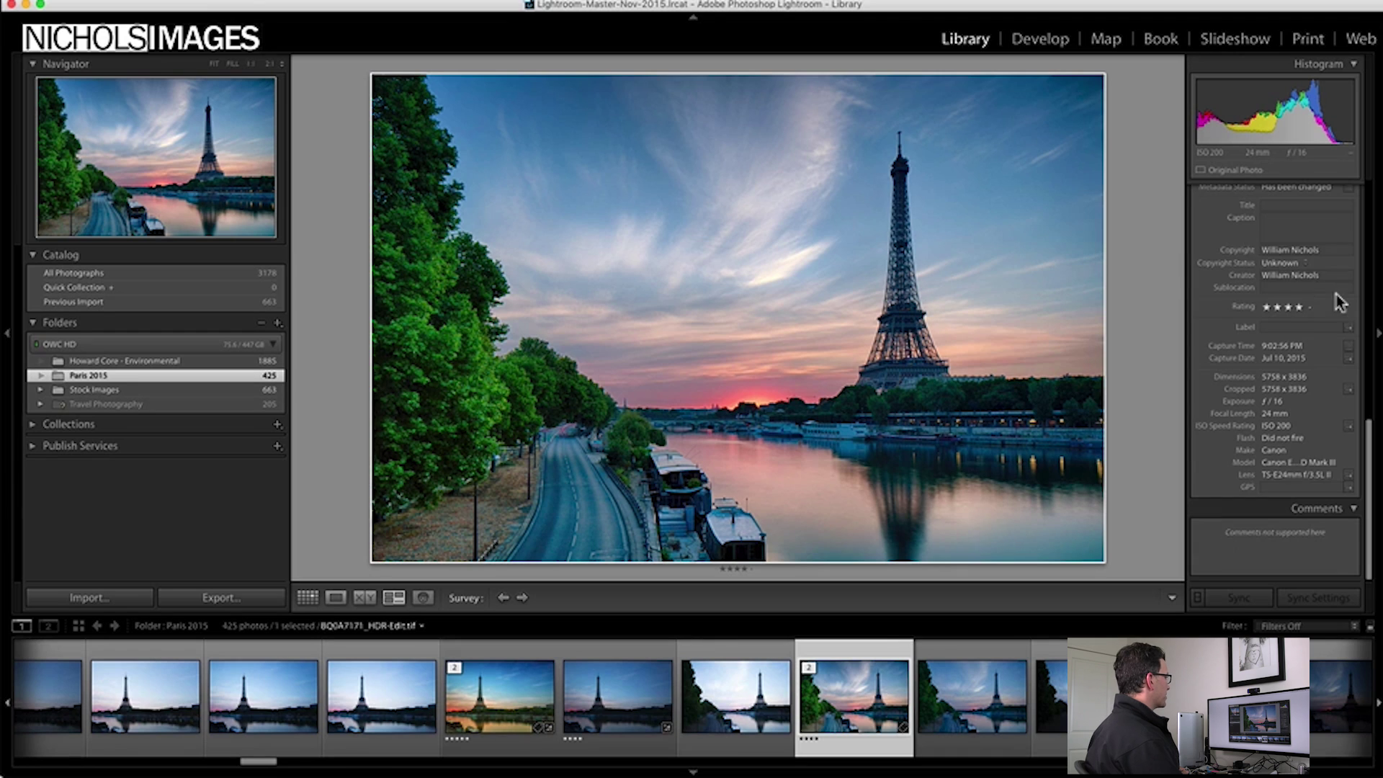
{"action": "scroll", "coordinate": [1337, 296], "scroll_direction": "up", "scroll_amount": 10}
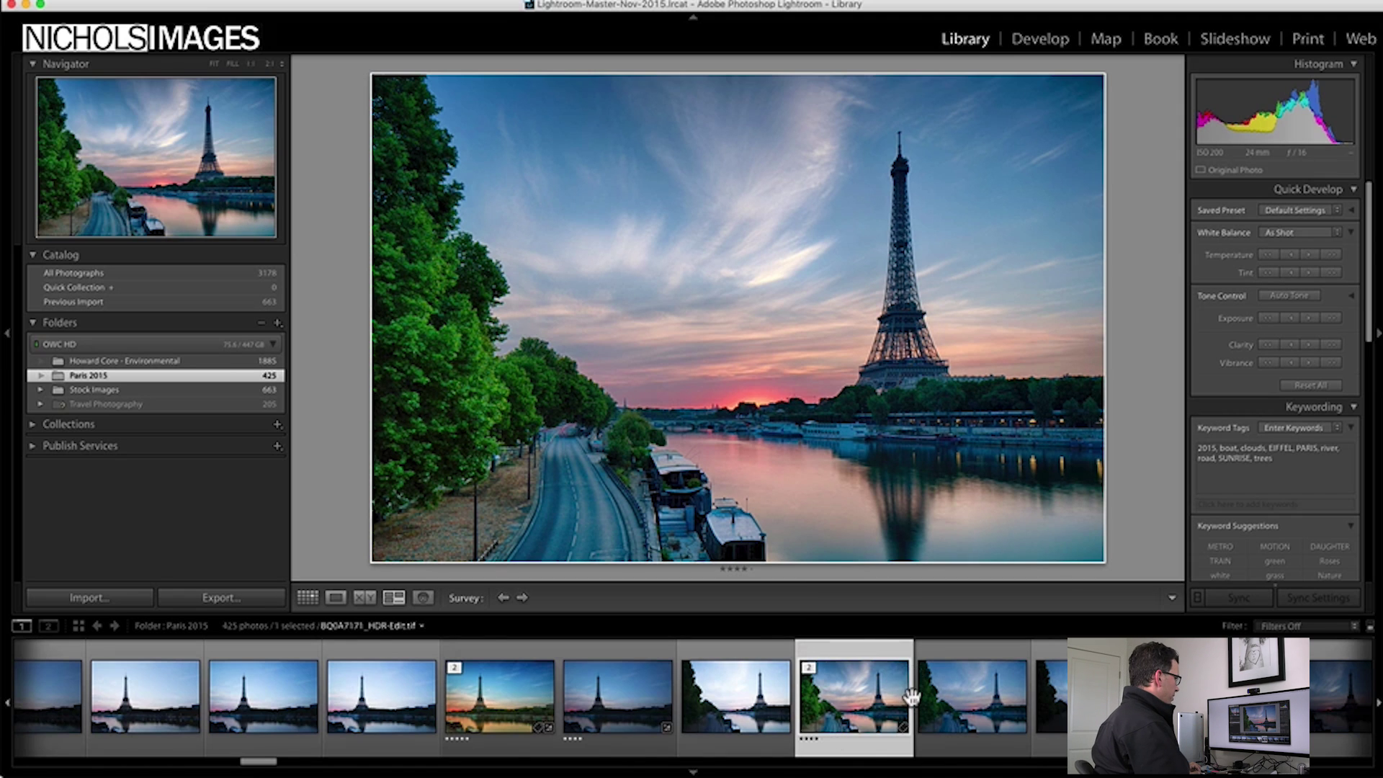
Step: Apply the Rated filter to the Paris 2015 photos and look through the filtered filmstrip
{"action": "scroll", "coordinate": [913, 702], "scroll_direction": "up", "scroll_amount": 5}
{"action": "scroll", "coordinate": [913, 702], "scroll_direction": "up", "scroll_amount": 4}
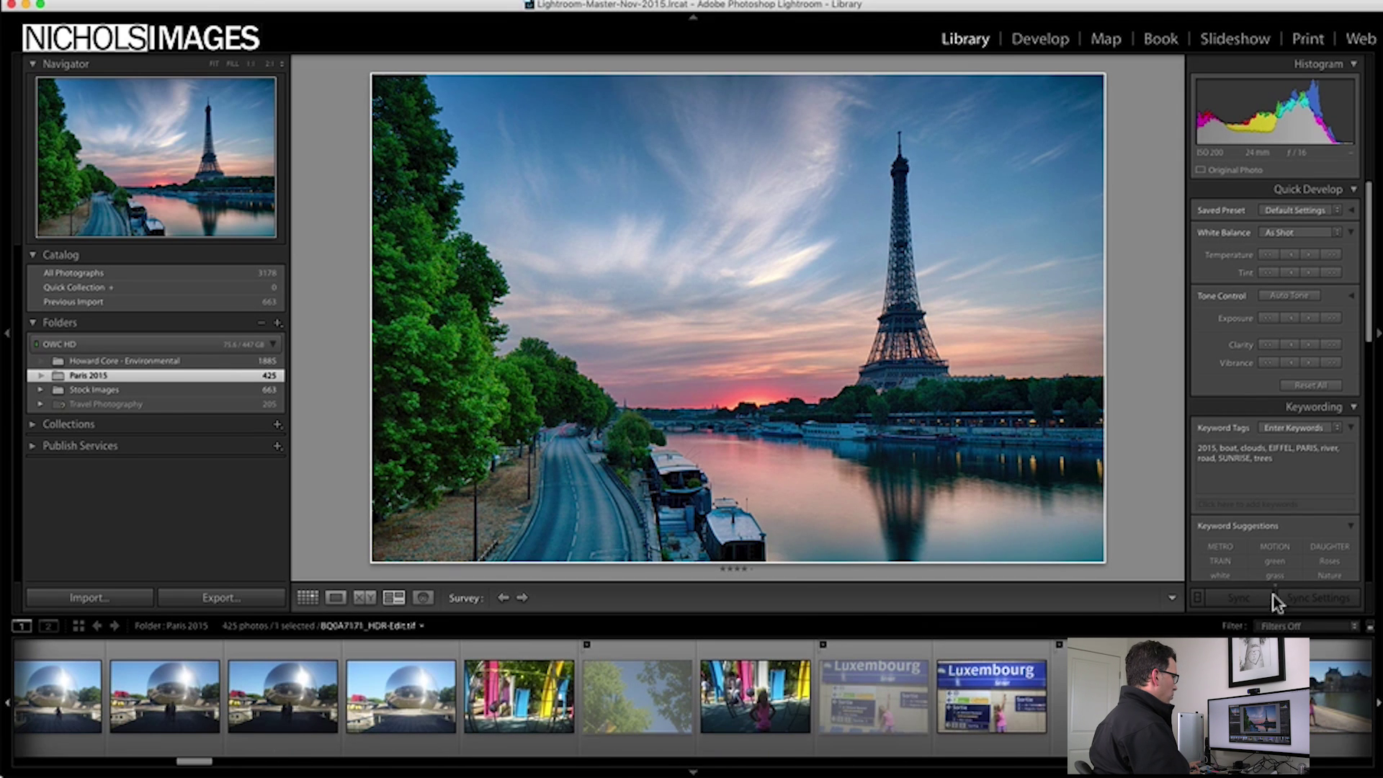
{"action": "left_click", "coordinate": [1298, 631]}
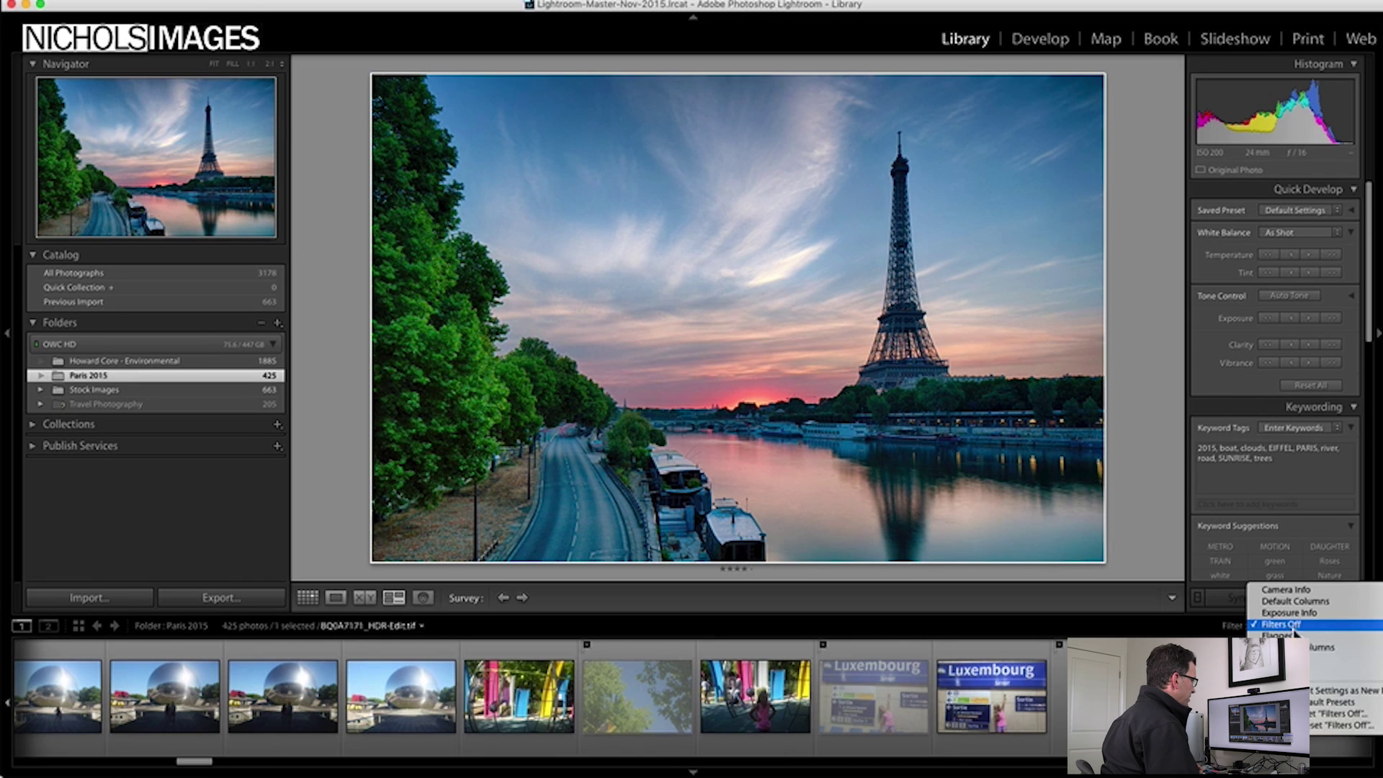
{"action": "left_click", "coordinate": [1343, 659]}
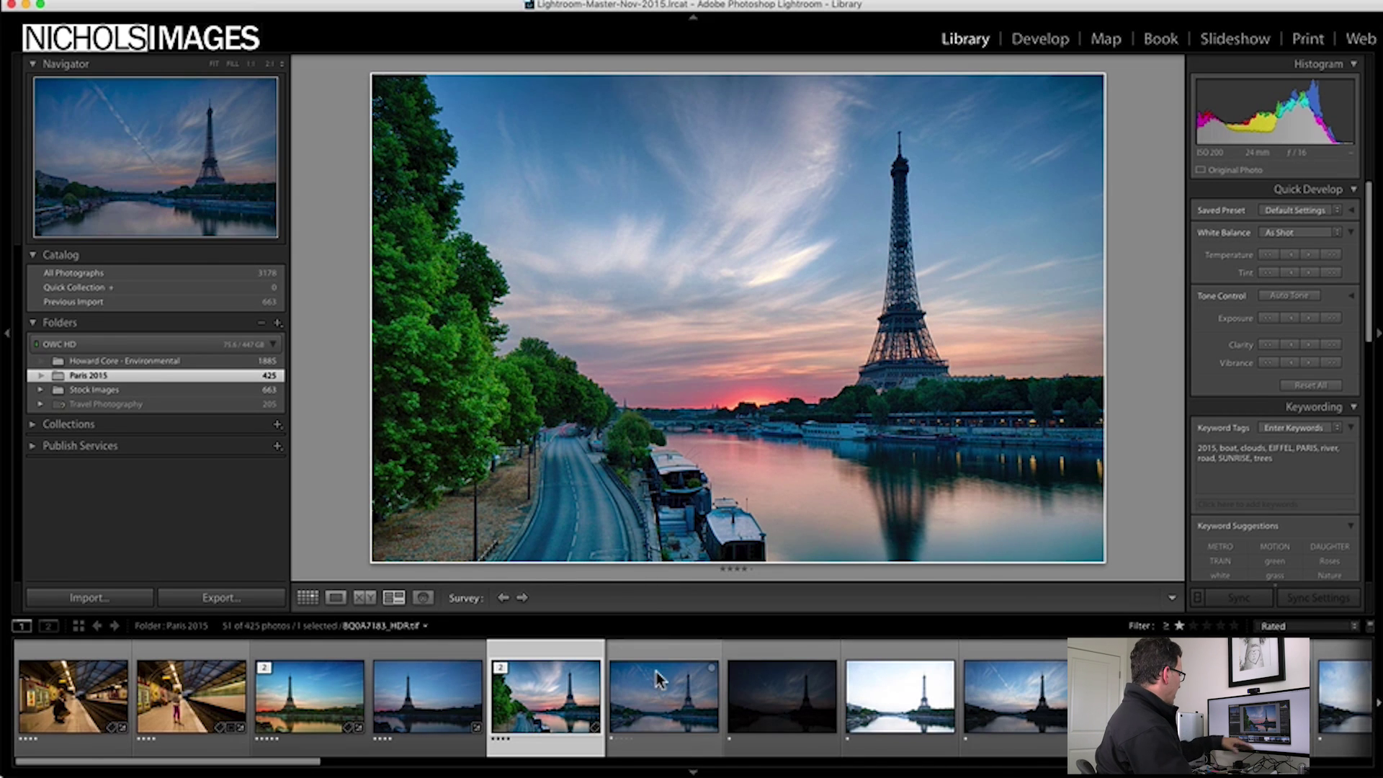
{"action": "scroll", "coordinate": [870, 695], "scroll_direction": "down", "scroll_amount": 5}
{"action": "scroll", "coordinate": [866, 691], "scroll_direction": "up", "scroll_amount": 5}
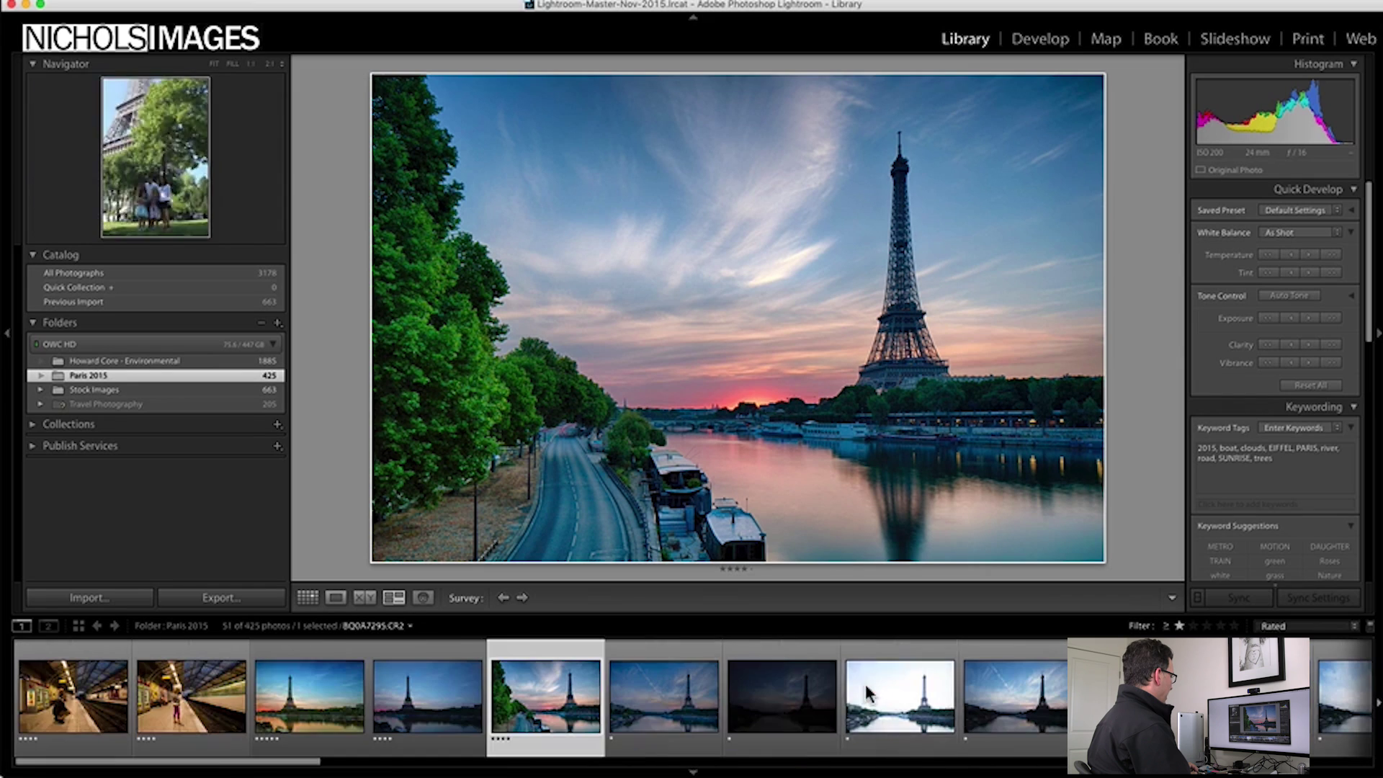
Step: Show the rated photos in Grid view, enlarge the thumbnails to three per row and look through them
{"action": "left_click", "coordinate": [305, 596]}
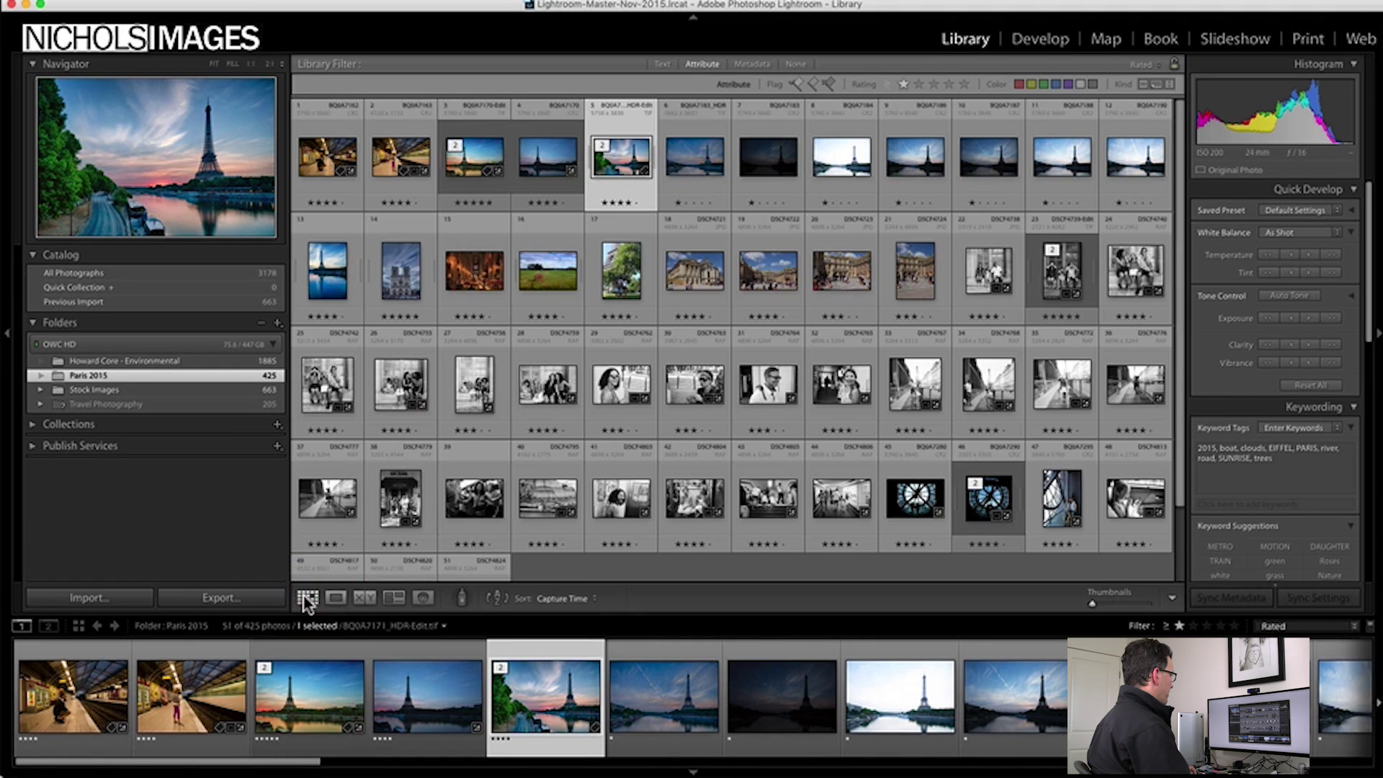
{"action": "left_click_drag", "start_coordinate": [1093, 603], "coordinate": [1132, 605]}
{"action": "scroll", "coordinate": [1021, 497], "scroll_direction": "down", "scroll_amount": 5}
{"action": "scroll", "coordinate": [1021, 490], "scroll_direction": "down", "scroll_amount": 10}
{"action": "scroll", "coordinate": [1021, 490], "scroll_direction": "up", "scroll_amount": 15}
{"action": "scroll", "coordinate": [997, 521], "scroll_direction": "up", "scroll_amount": 5}
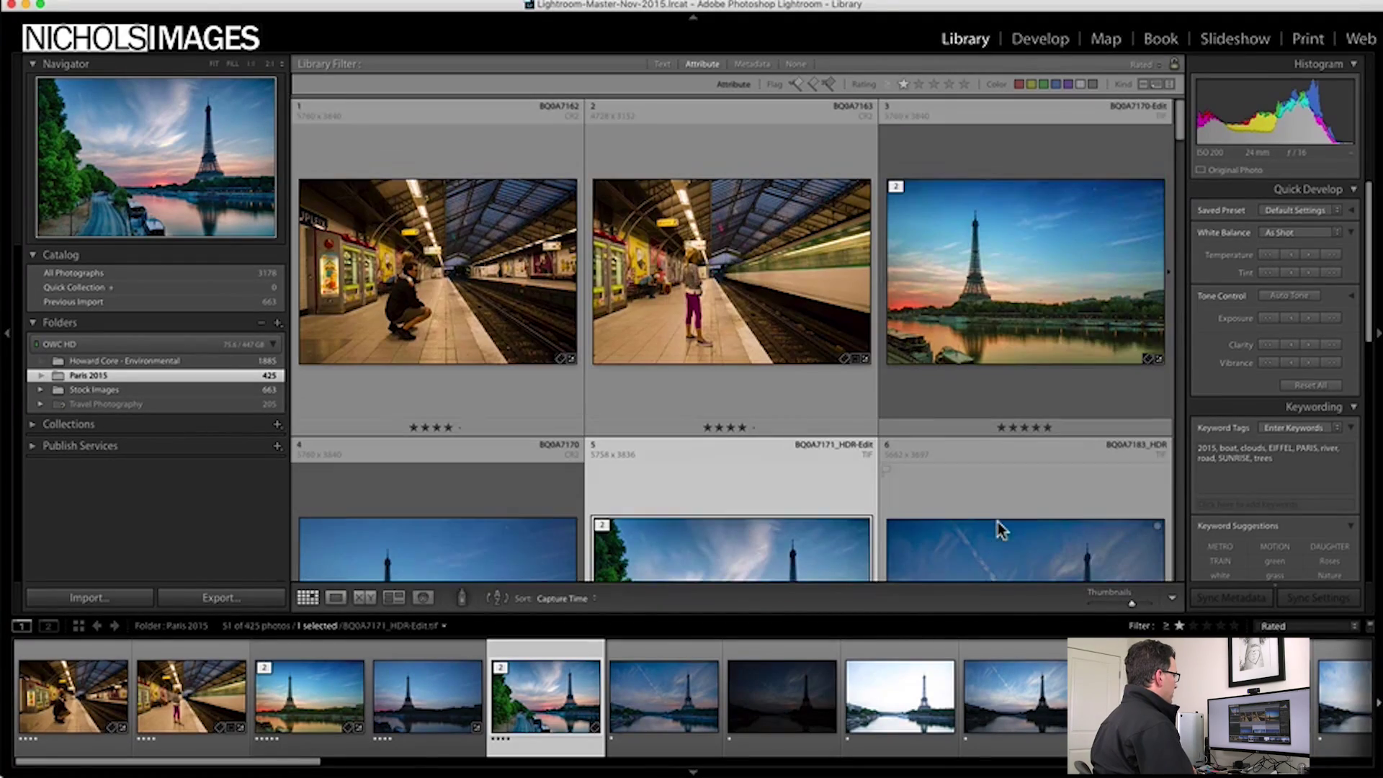
Step: Change the rating filter to three stars and higher, back to one star, and finally to four stars and higher
{"action": "left_click", "coordinate": [1206, 626]}
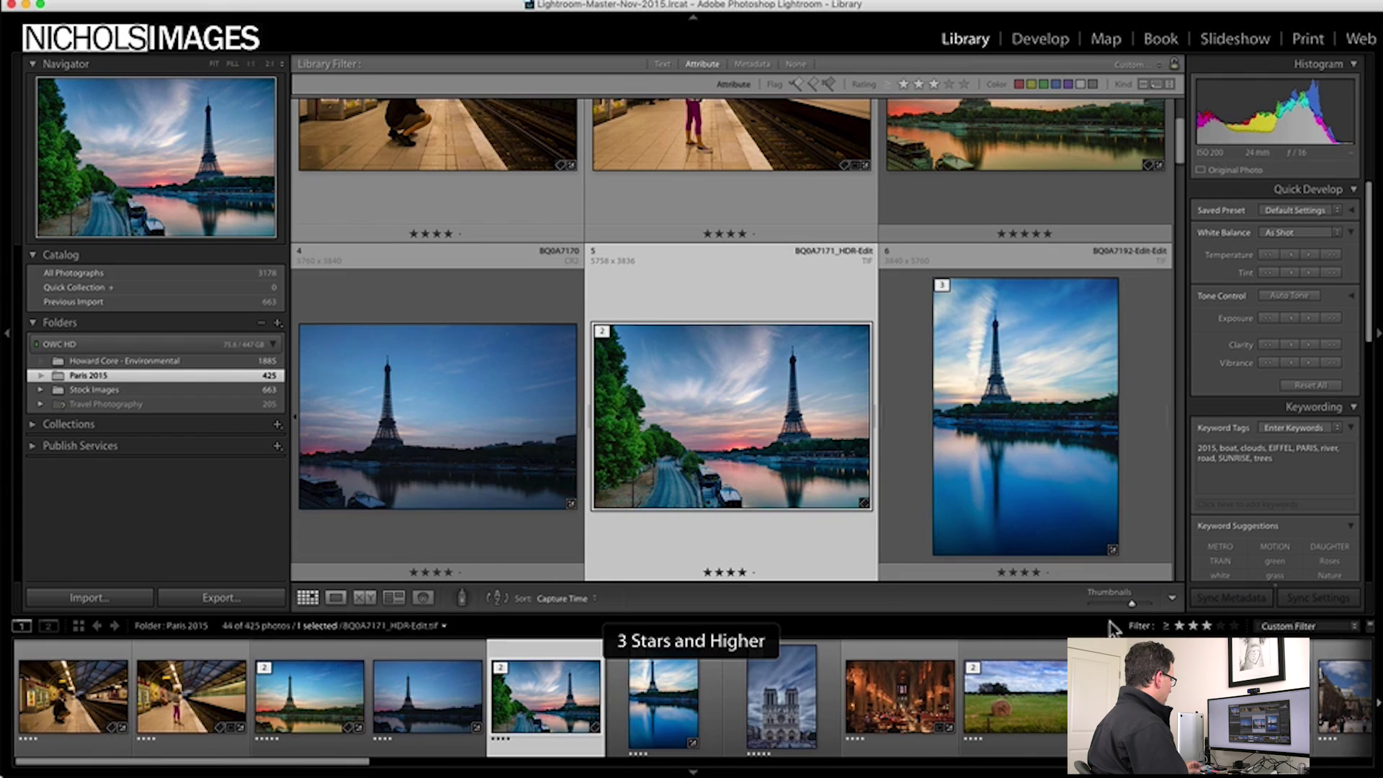
{"action": "left_click", "coordinate": [1179, 625]}
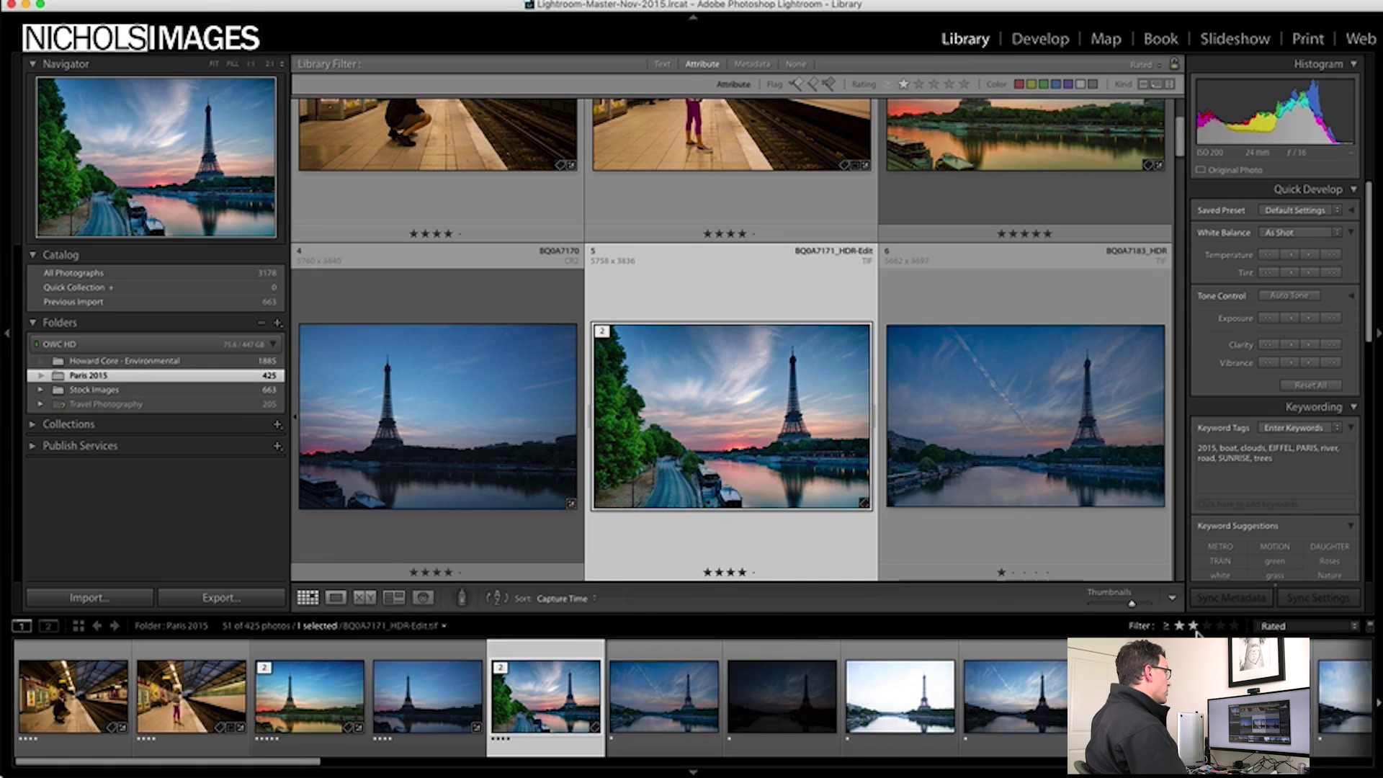
{"action": "left_click", "coordinate": [1219, 626]}
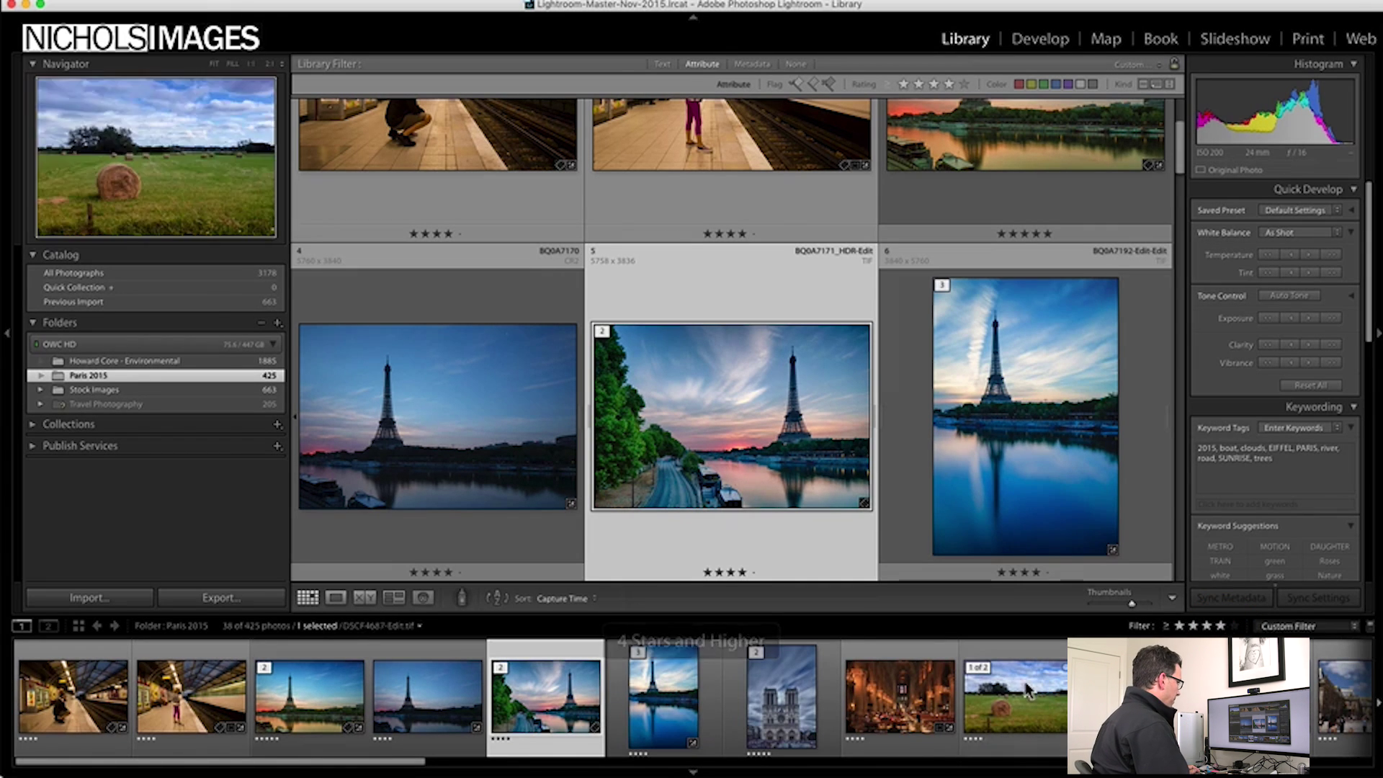
Step: Browse the filtered photos from the cathedral interior onward and open the clock window photo in Loupe view
{"action": "left_click", "coordinate": [901, 695]}
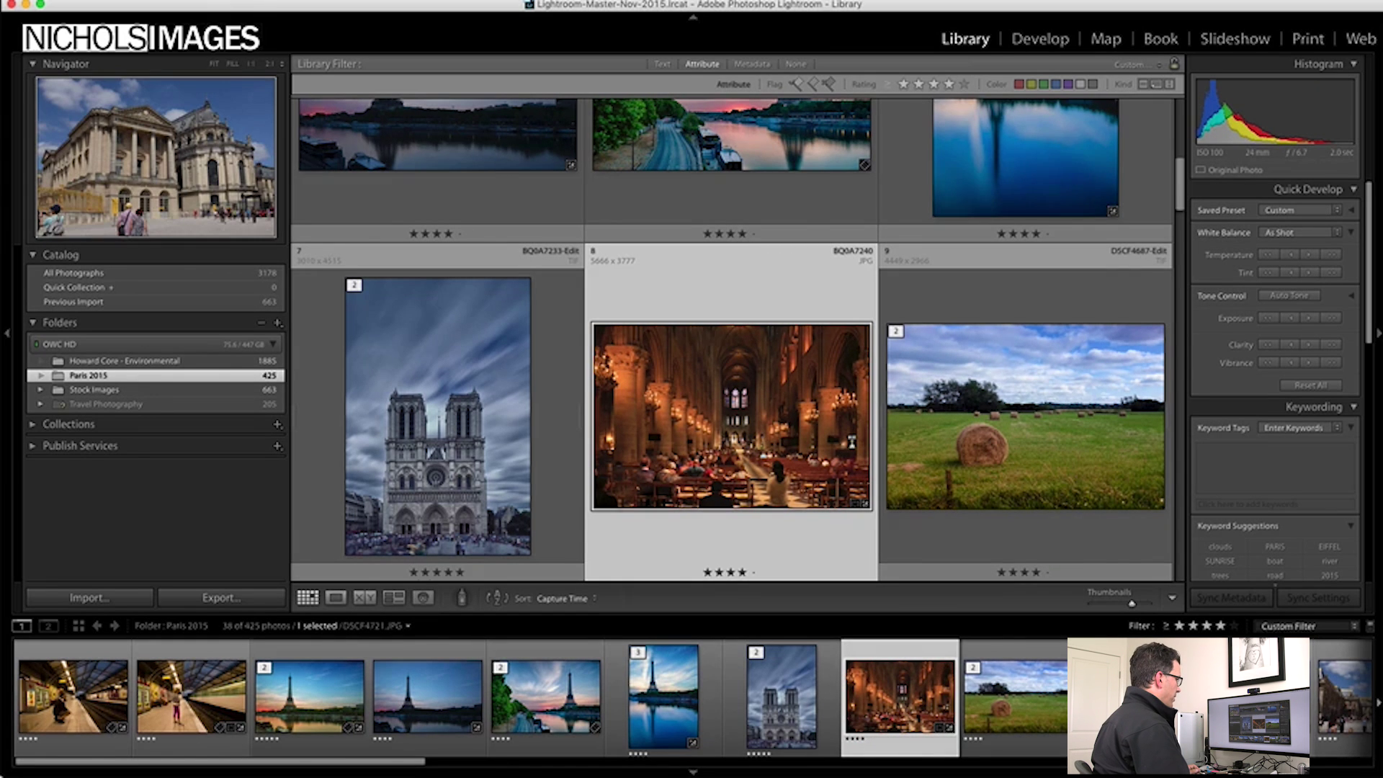
{"action": "key", "text": "Down"}
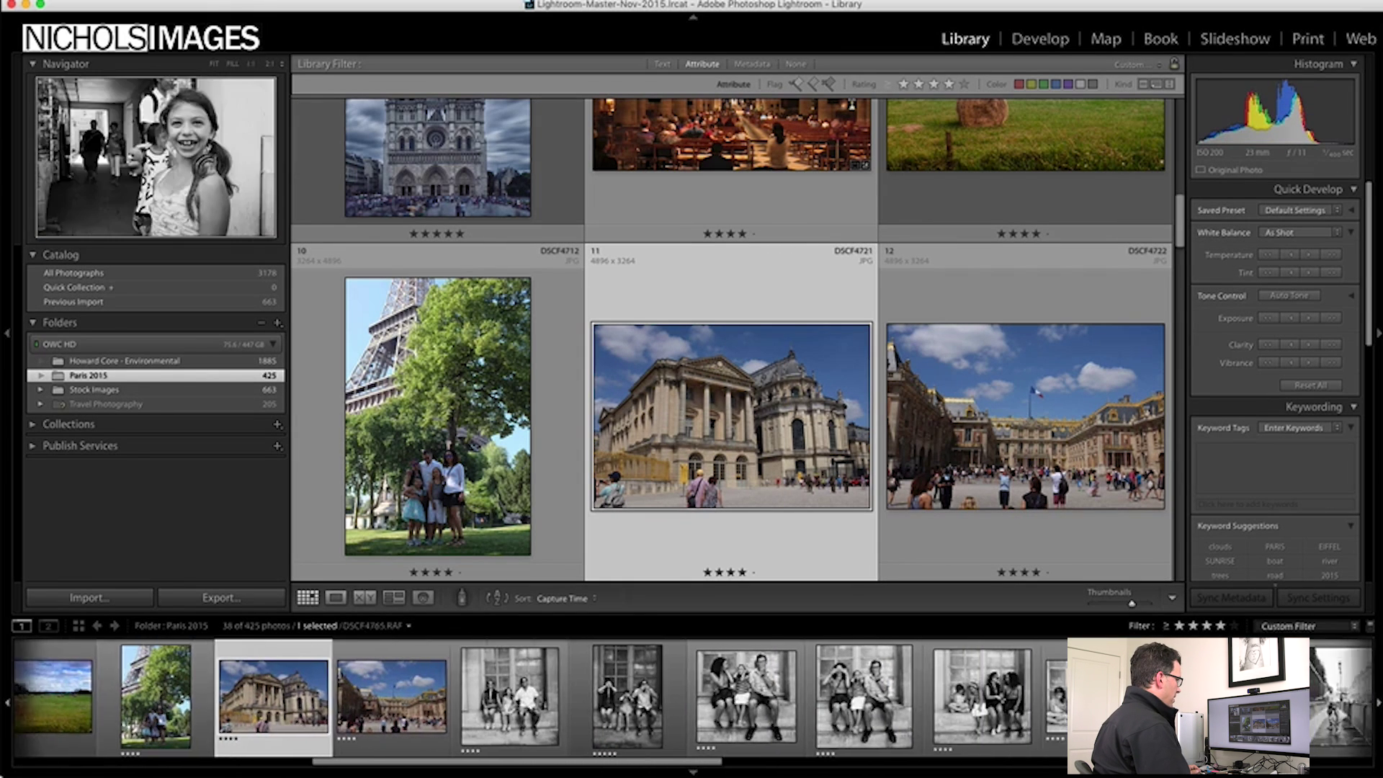
{"action": "scroll", "coordinate": [911, 706], "scroll_direction": "right", "scroll_amount": 10}
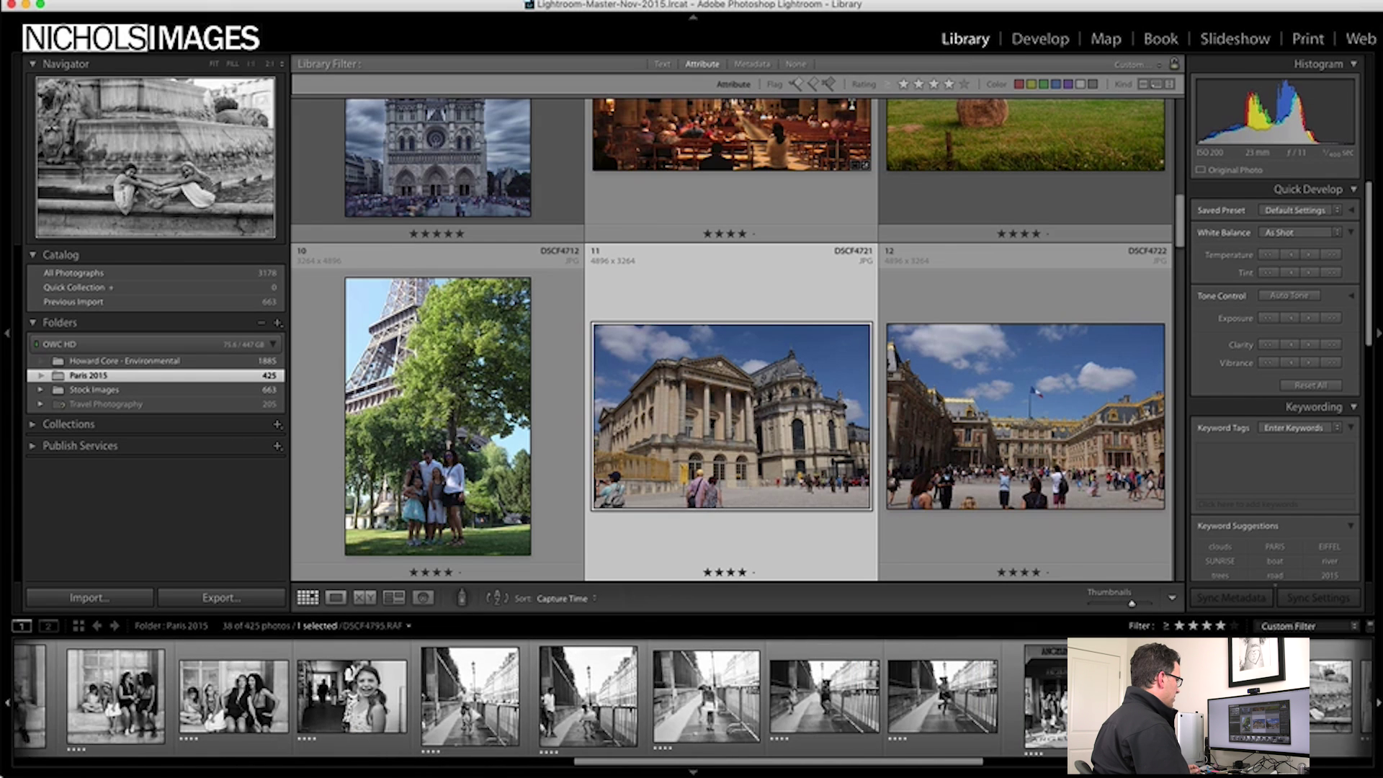
{"action": "left_click", "coordinate": [1331, 715]}
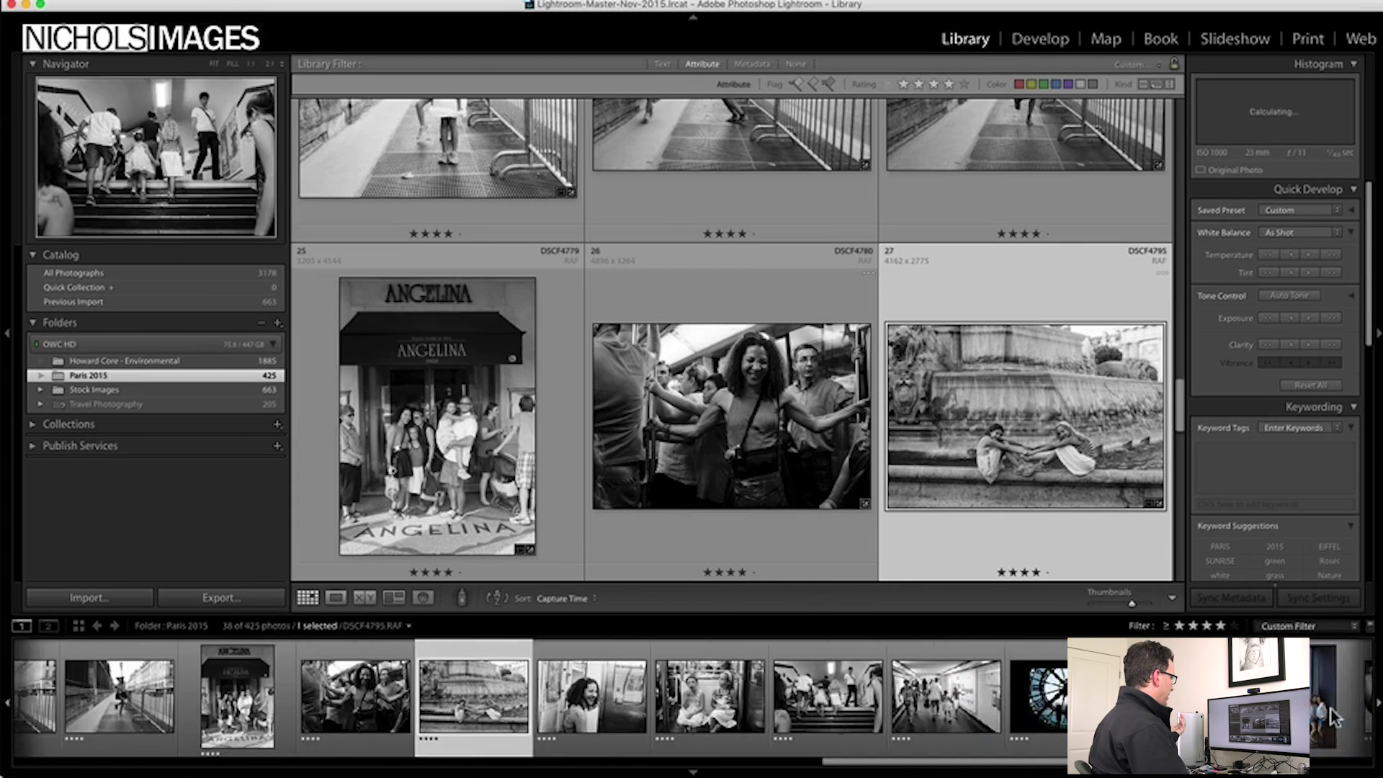
{"action": "double_click", "coordinate": [1030, 695]}
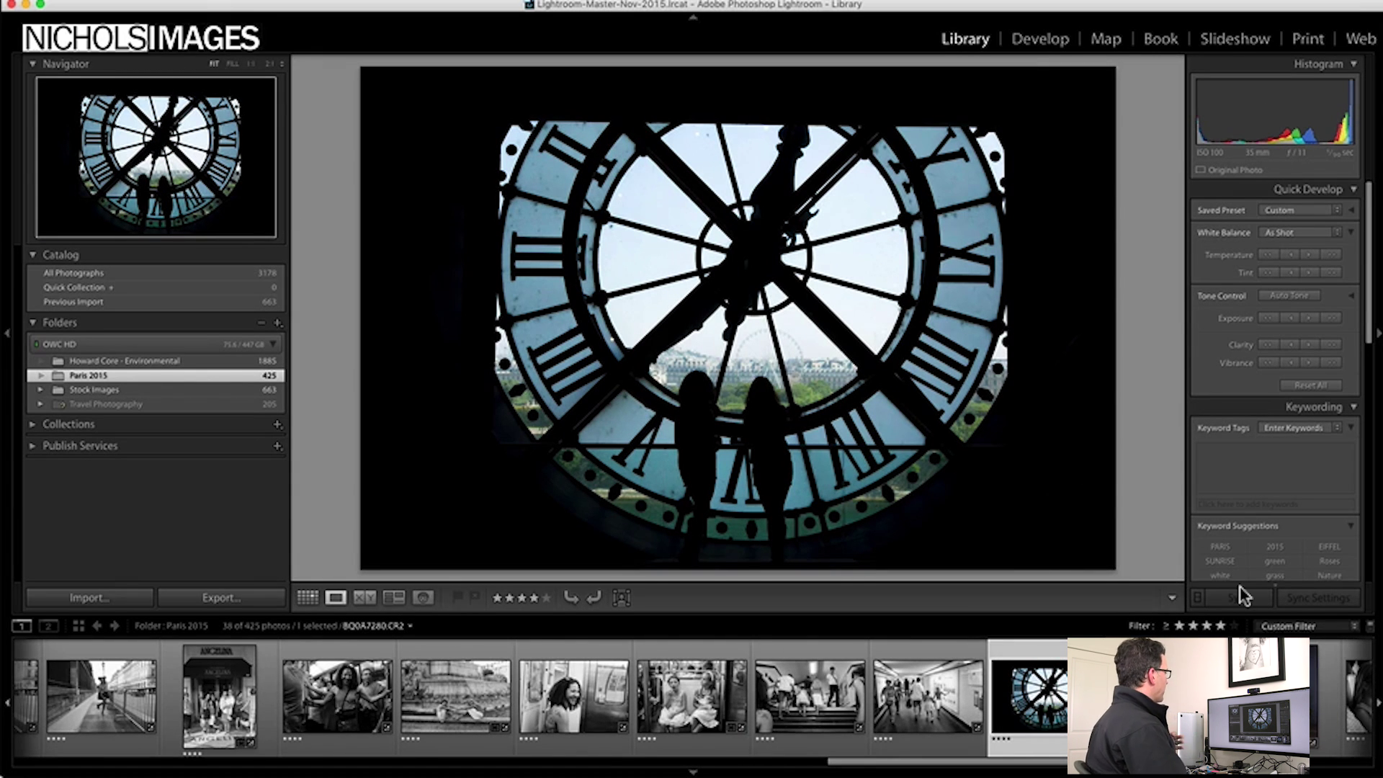
Step: Display the edited orange-sky Eiffel Tower photo in Loupe view and turn off the rating filter
{"action": "scroll", "coordinate": [929, 717], "scroll_direction": "up", "scroll_amount": 5}
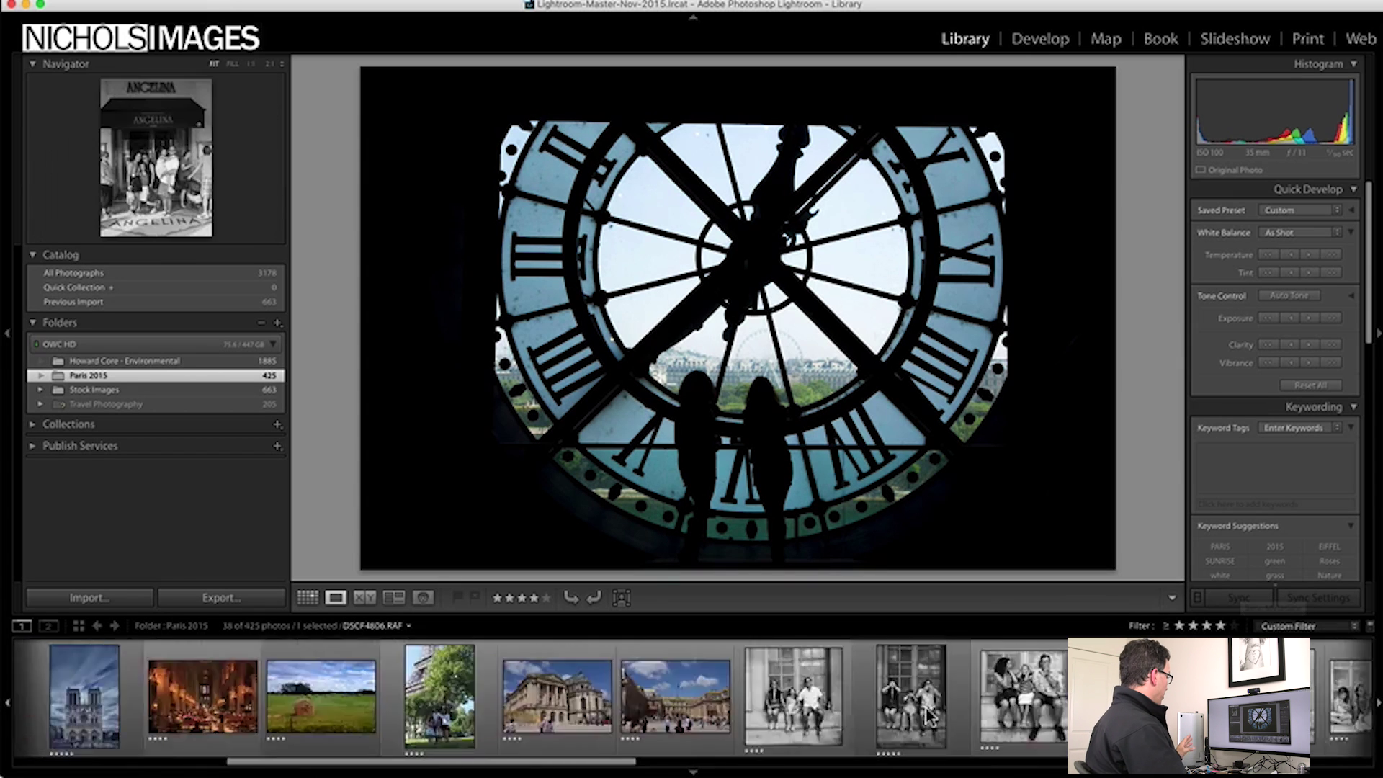
{"action": "scroll", "coordinate": [929, 716], "scroll_direction": "up", "scroll_amount": 5}
{"action": "left_click", "coordinate": [306, 695]}
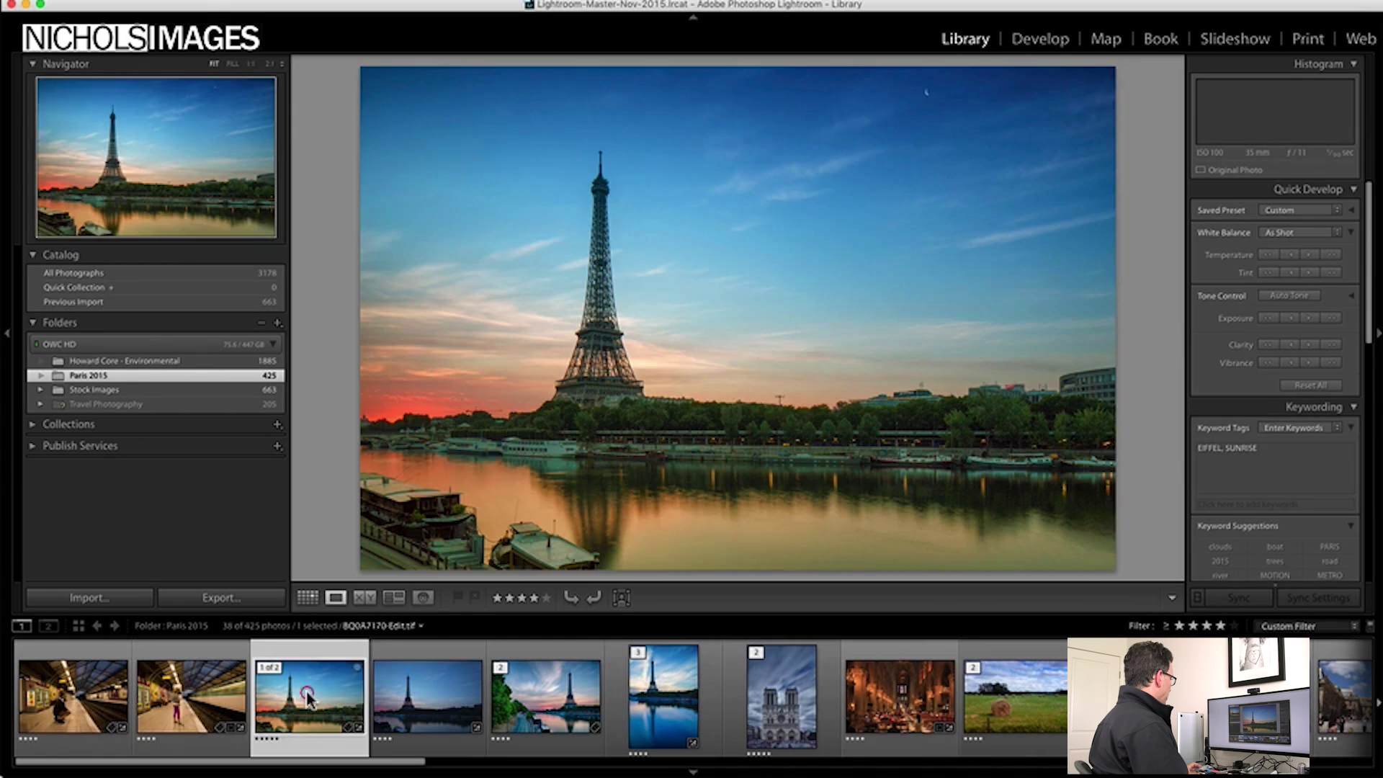
{"action": "left_click", "coordinate": [1370, 627]}
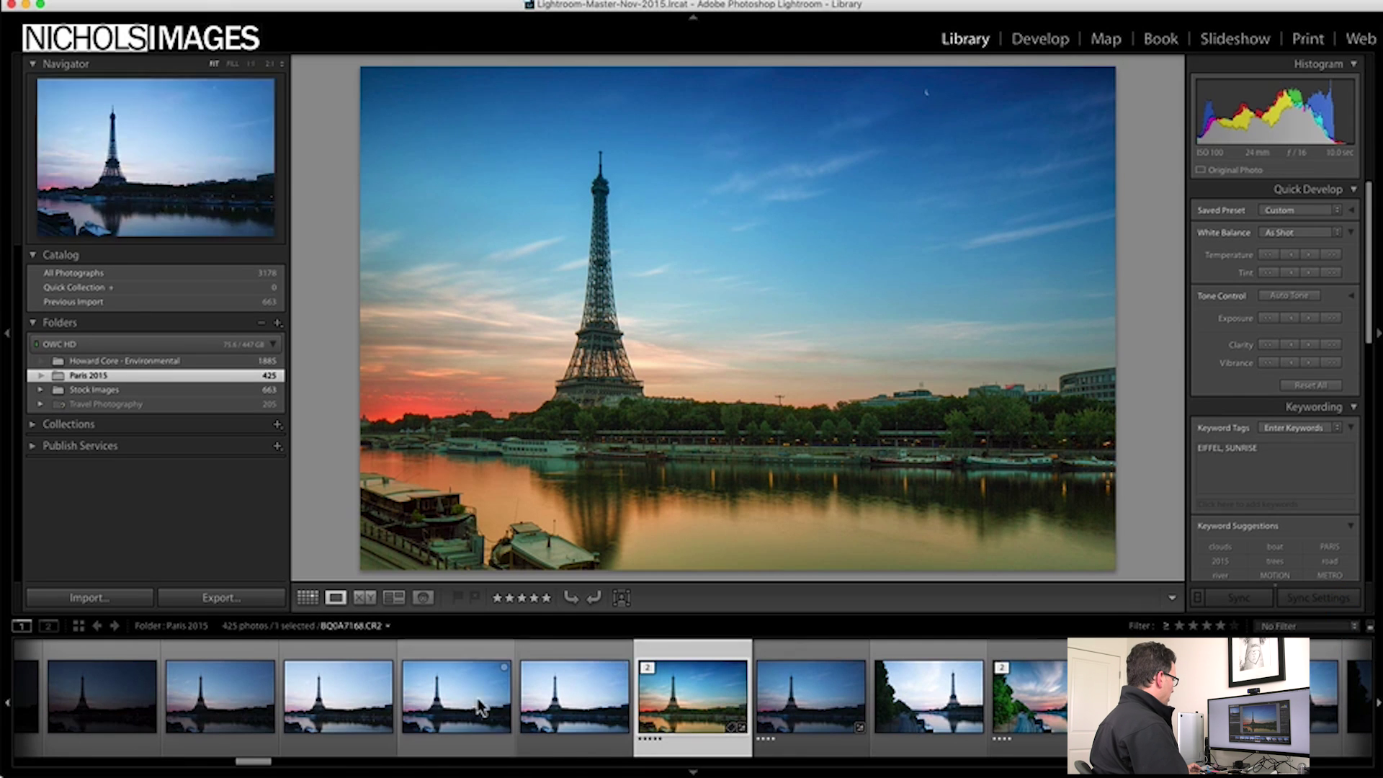
Step: Select the unedited Eiffel Tower photo beside the orange-sky version and look through its Set Rating options
{"action": "left_click", "coordinate": [569, 702]}
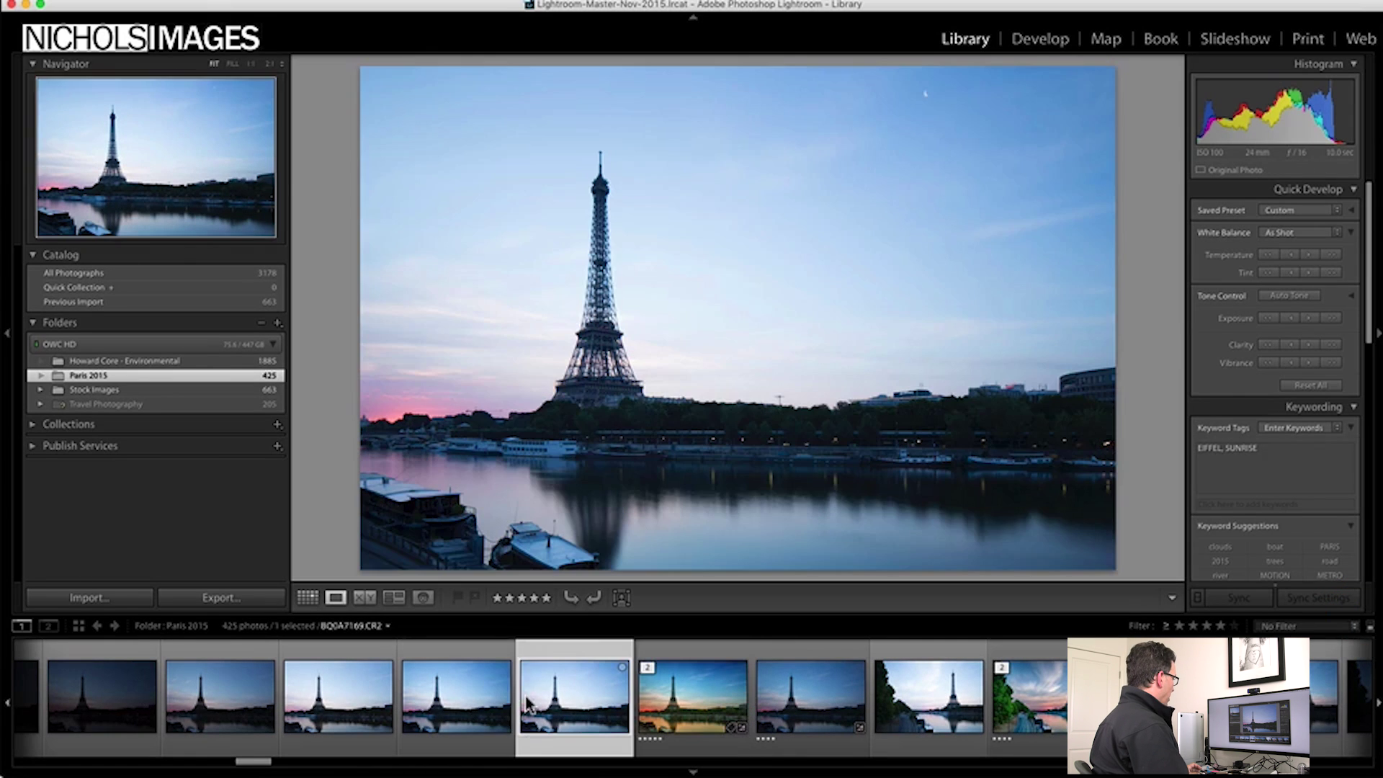
{"action": "right_click", "coordinate": [569, 703]}
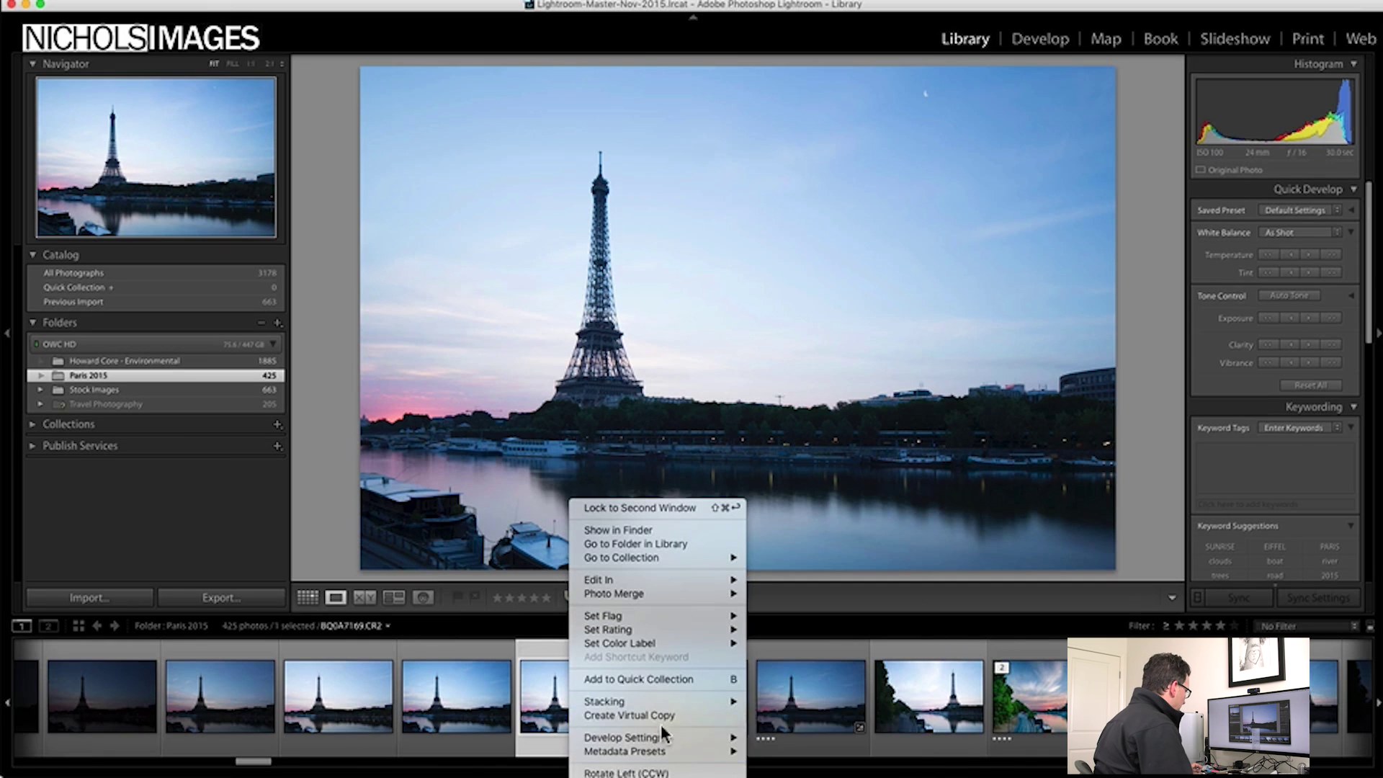
{"action": "mouse_move", "coordinate": [685, 627]}
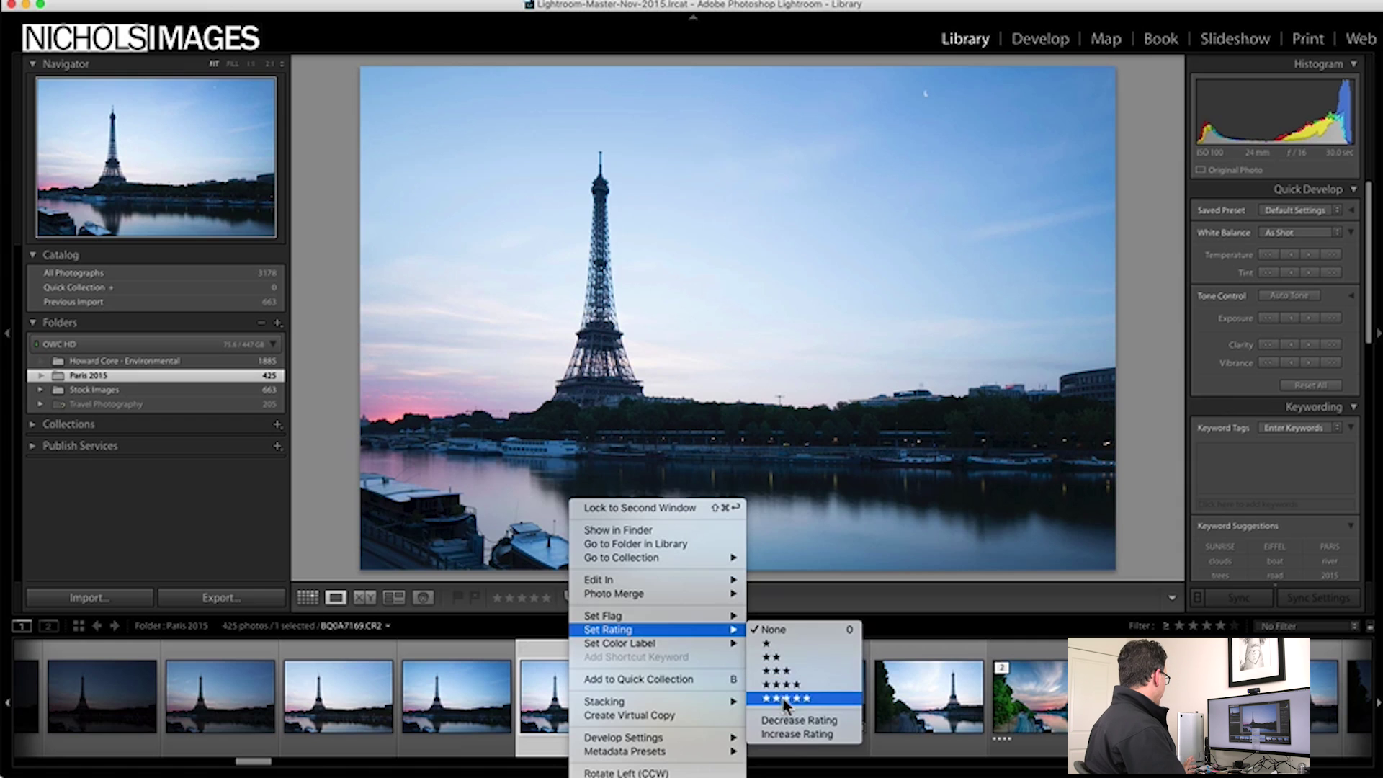
{"action": "left_click", "coordinate": [878, 600]}
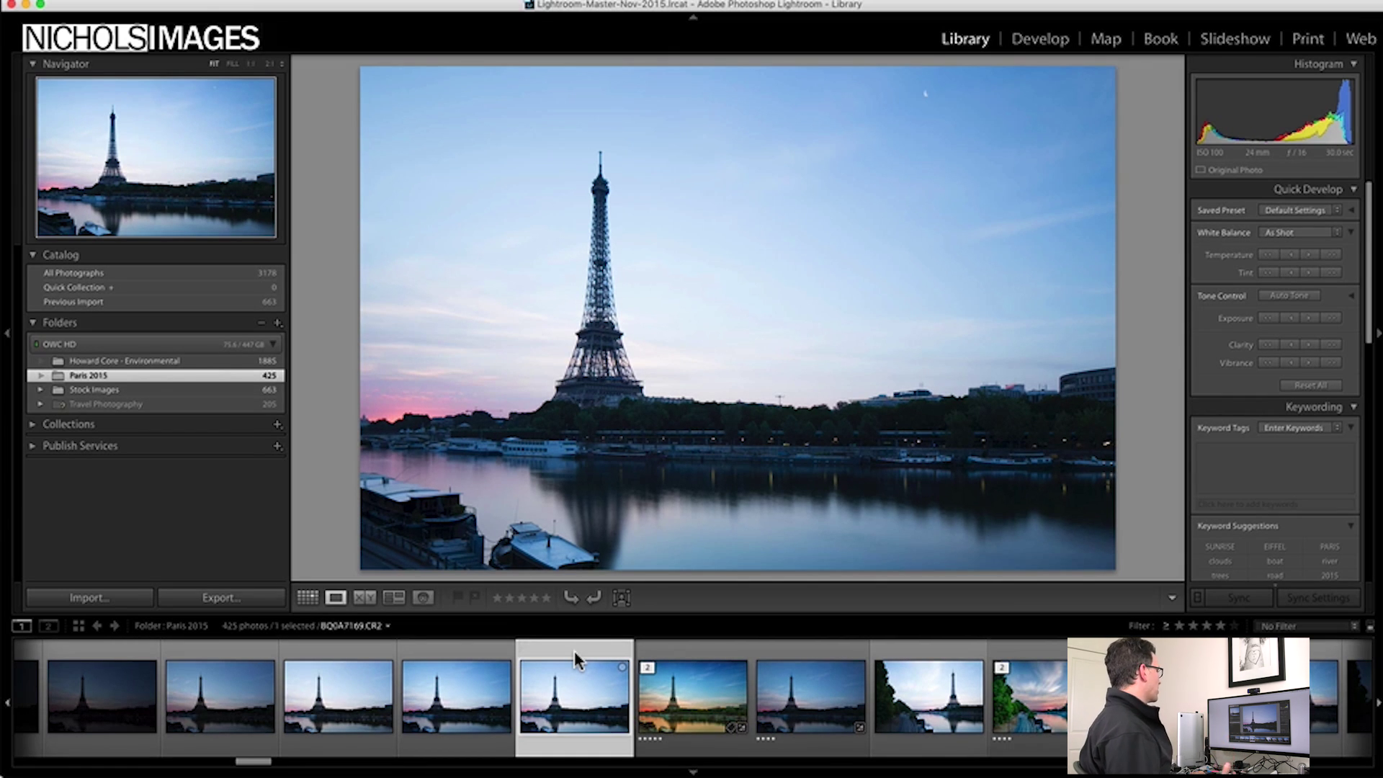
Step: Rate the selected Eiffel Tower photo three stars and cycle its rating from one through five stars
{"action": "key", "text": "3"}
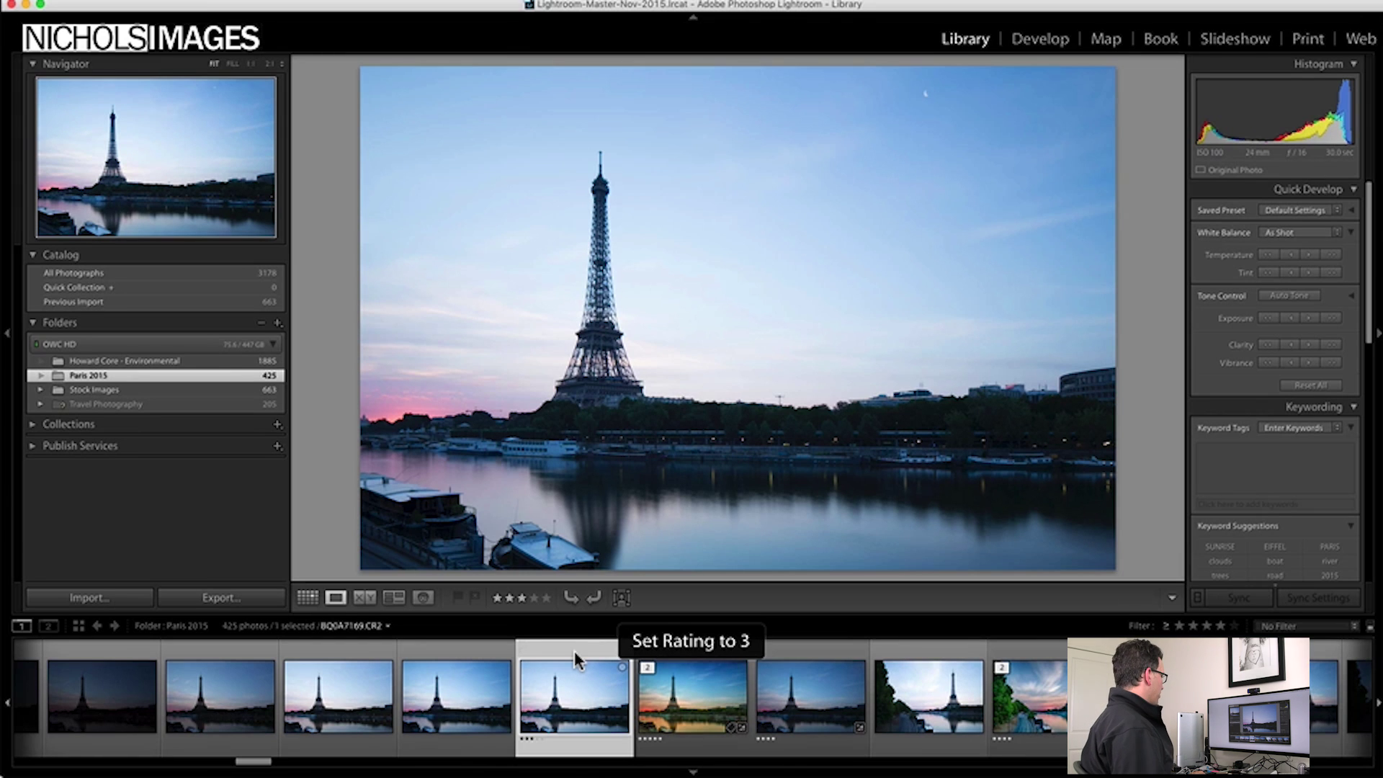
{"action": "key", "text": "1"}
{"action": "key", "text": "2"}
{"action": "key", "text": "3"}
{"action": "key", "text": "4"}
{"action": "key", "text": "5"}
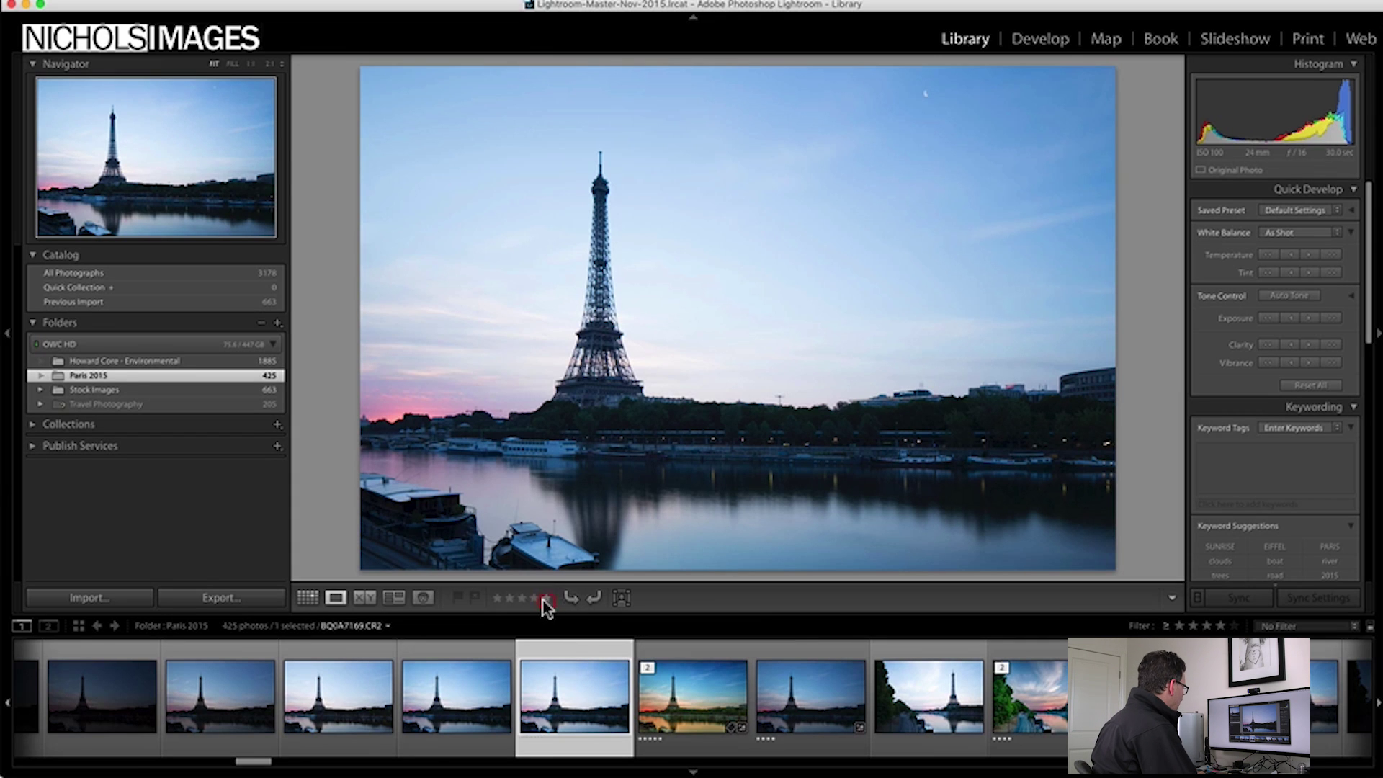
Step: Change the photo's rating to one star, raise it to four stars, and clear the rating
{"action": "left_click", "coordinate": [509, 599]}
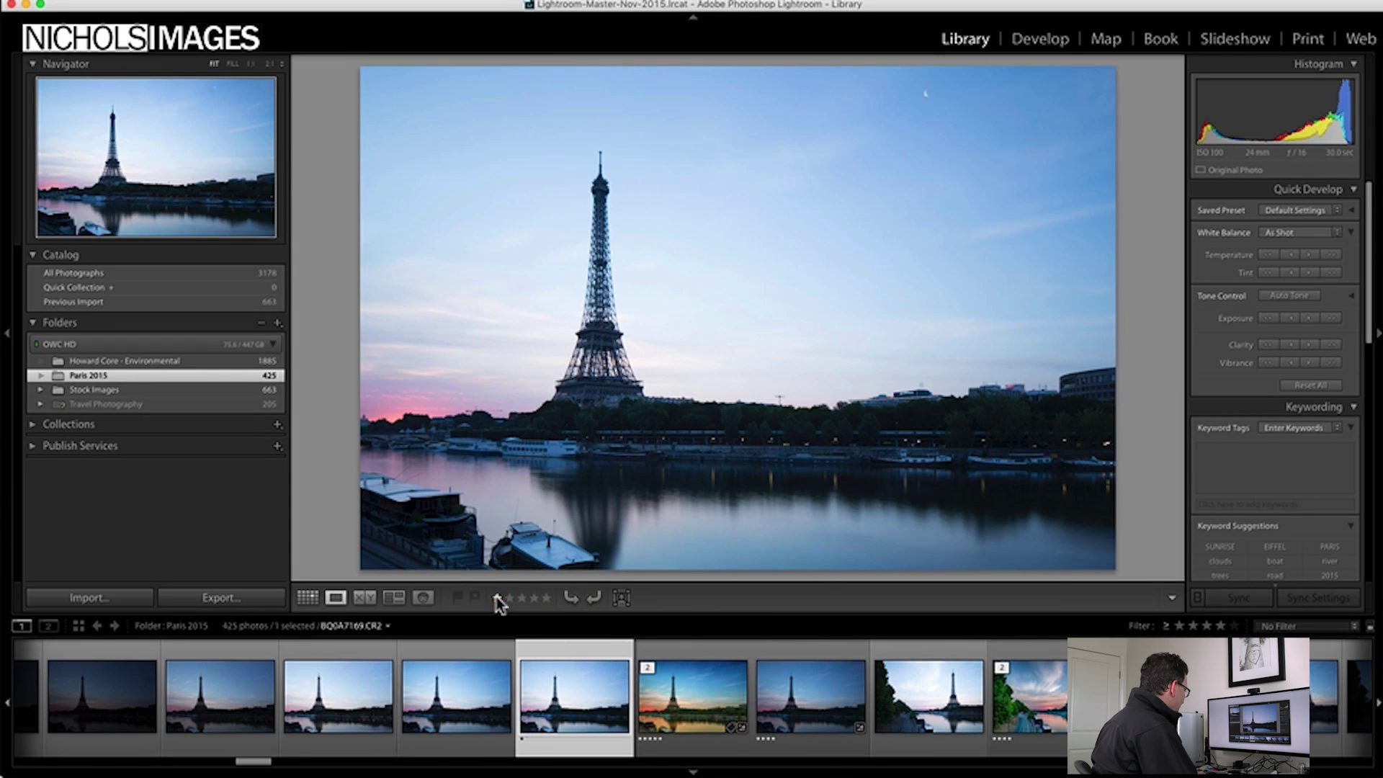
{"action": "left_click", "coordinate": [534, 598]}
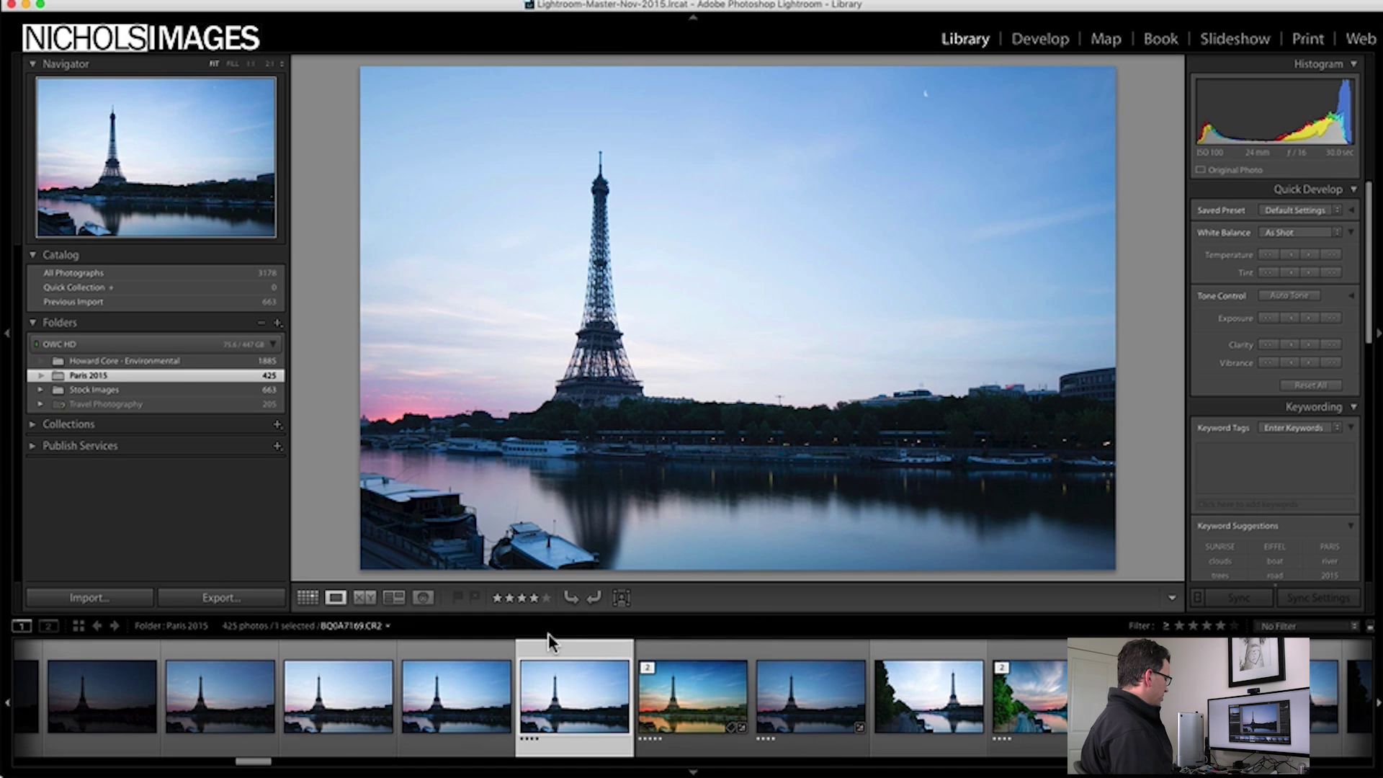
{"action": "key", "text": "0"}
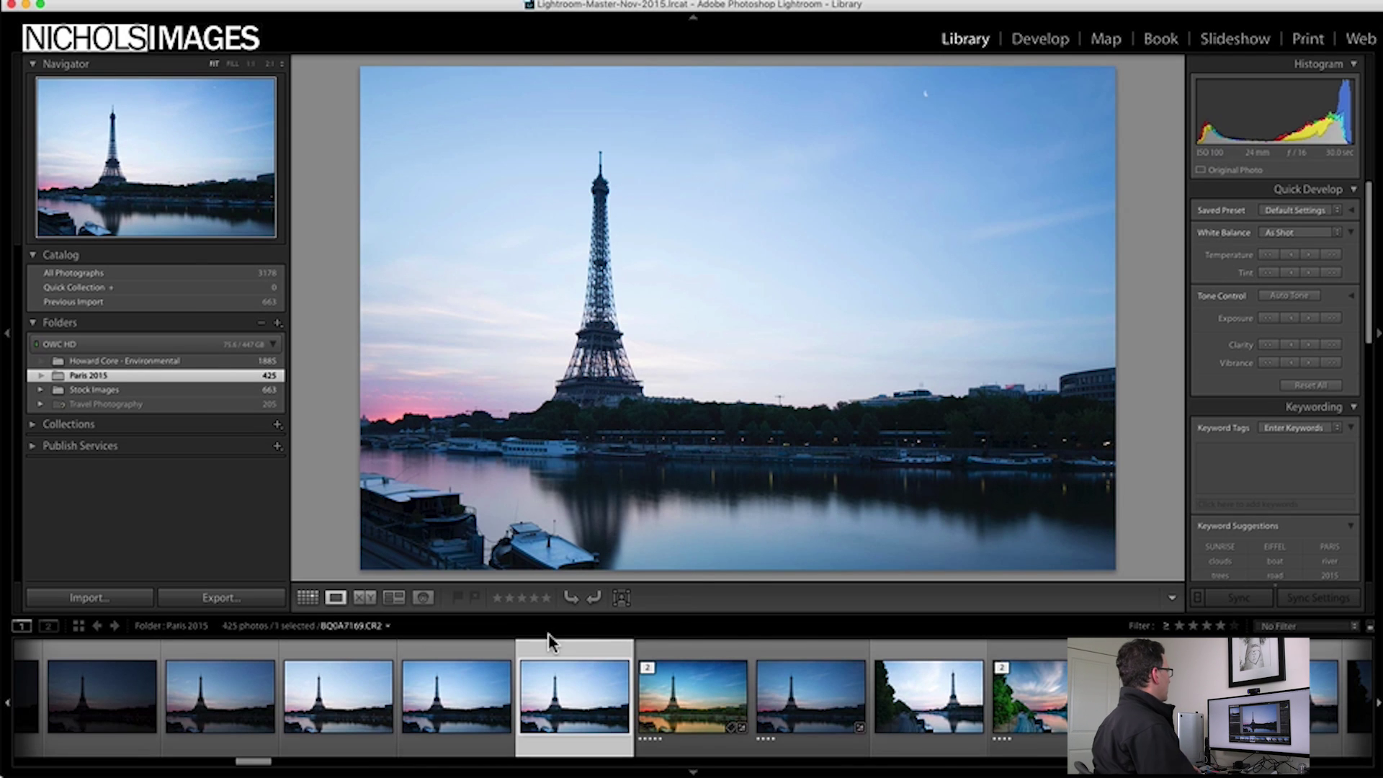
Step: Switch to the Develop module and apply the Grain - Heavy effect preset, checking the sky up close
{"action": "left_click", "coordinate": [1040, 42]}
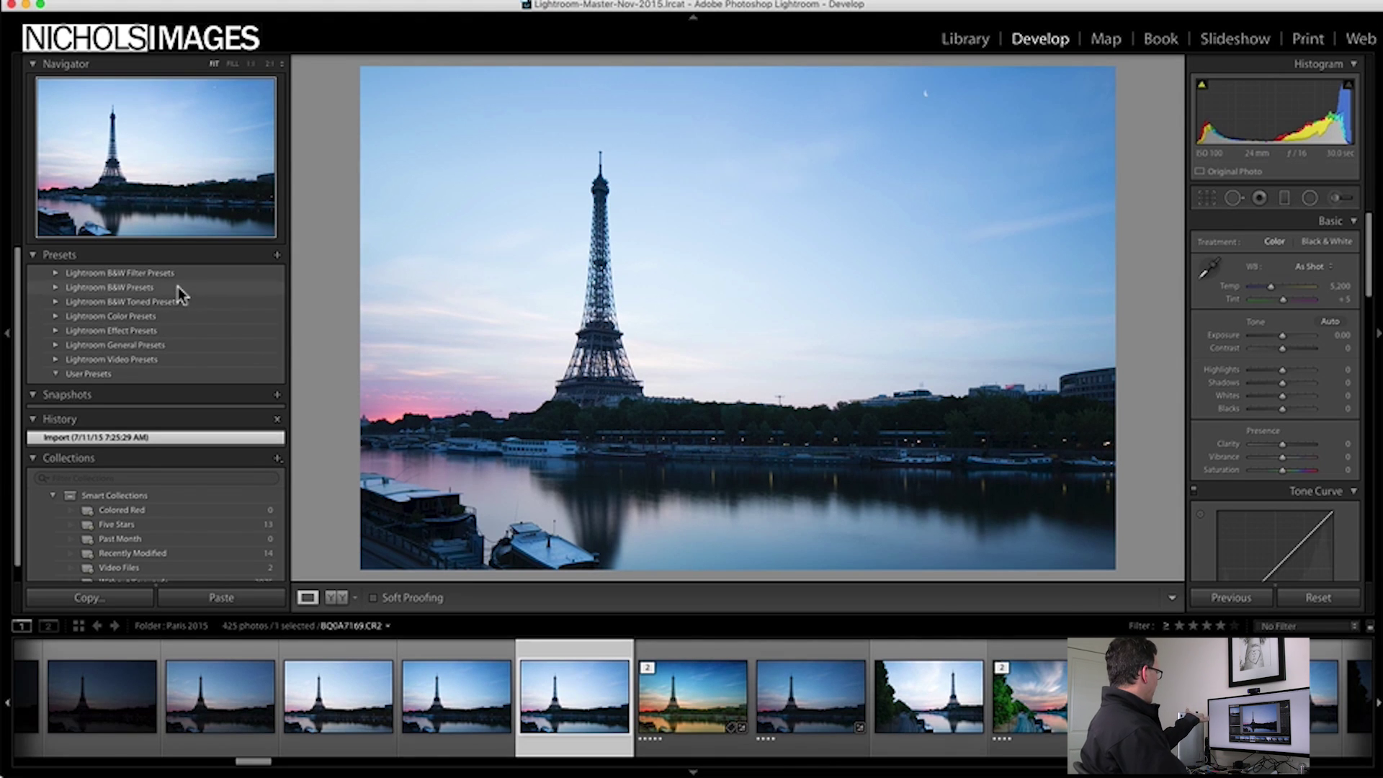
{"action": "left_click", "coordinate": [56, 331]}
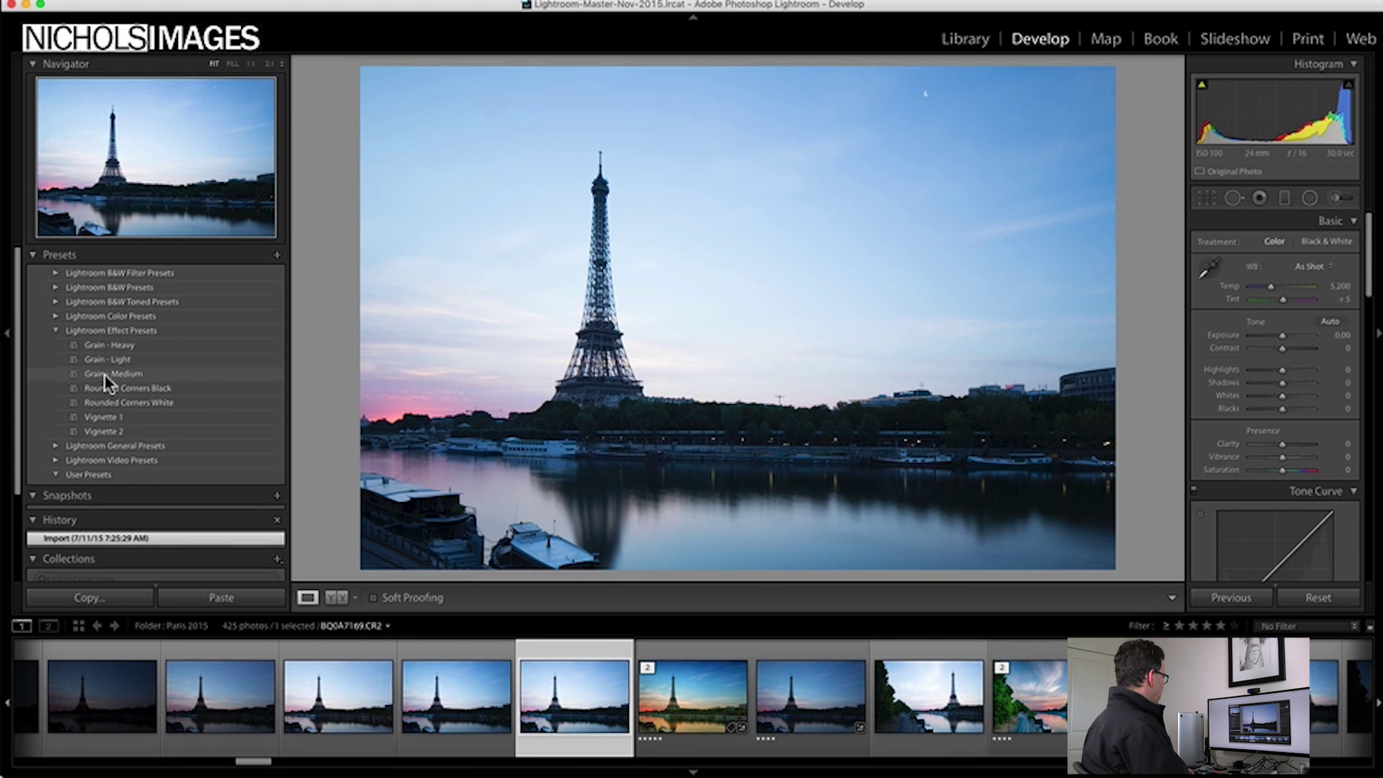
{"action": "left_click", "coordinate": [113, 346]}
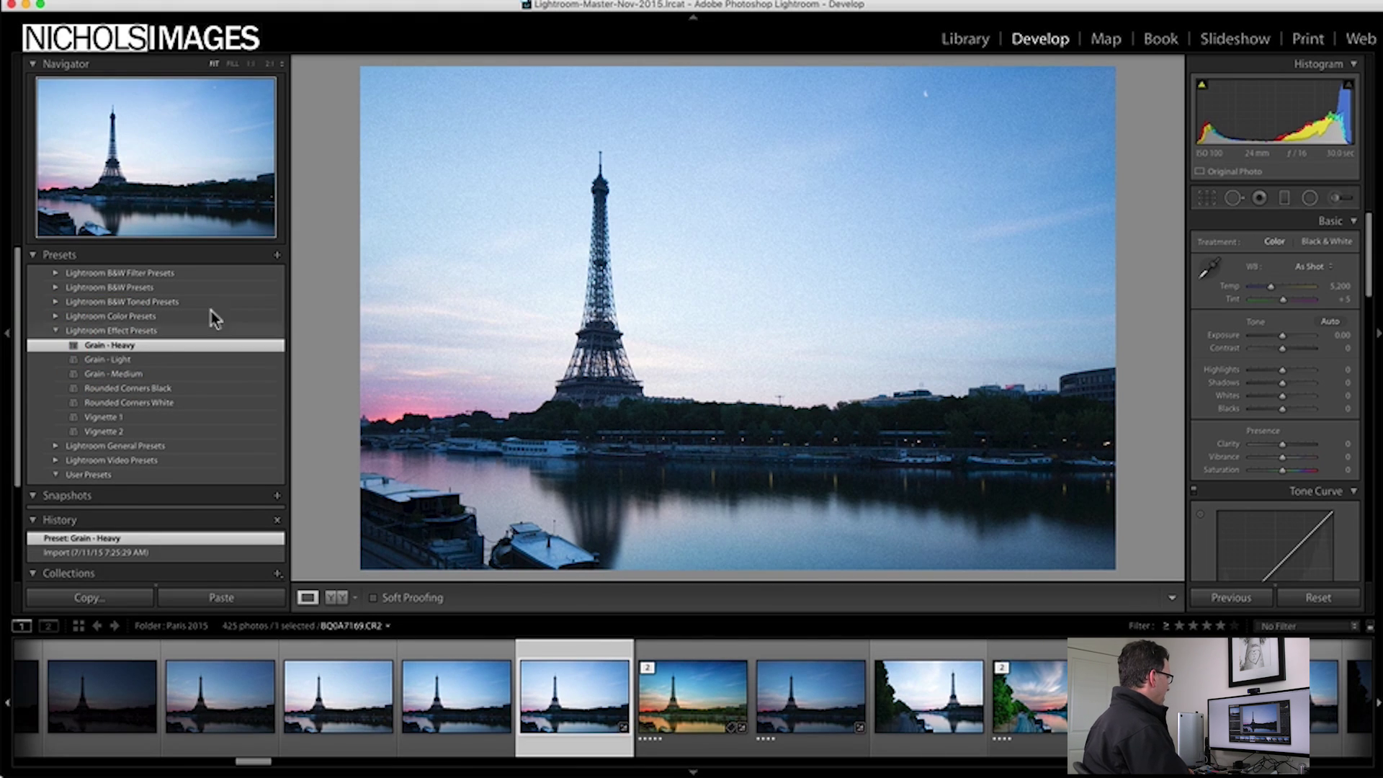
{"action": "left_click", "coordinate": [677, 239]}
{"action": "left_click", "coordinate": [679, 245]}
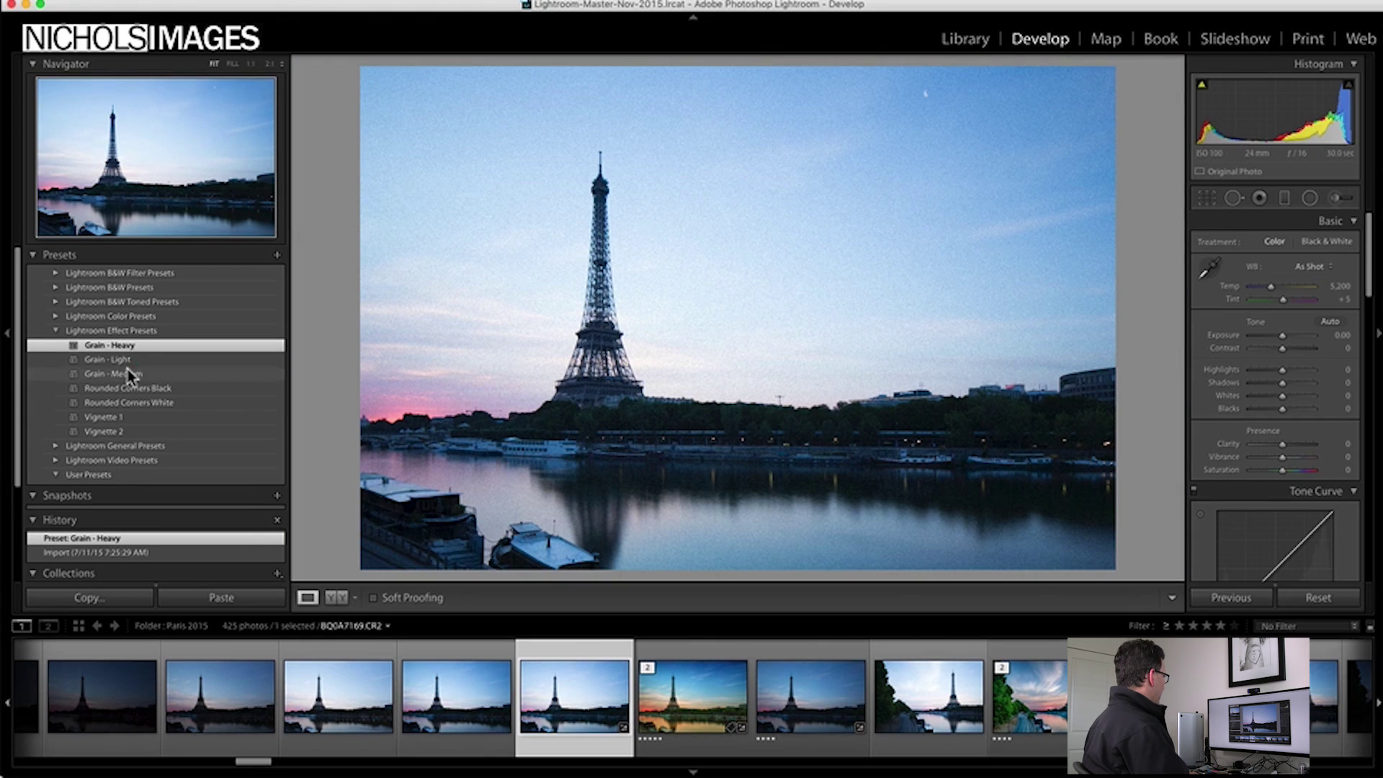
Step: Apply the Grain - Medium preset, inspect the grain in the sky up close, and undo both grain presets
{"action": "left_click", "coordinate": [130, 374]}
{"action": "left_click", "coordinate": [675, 243]}
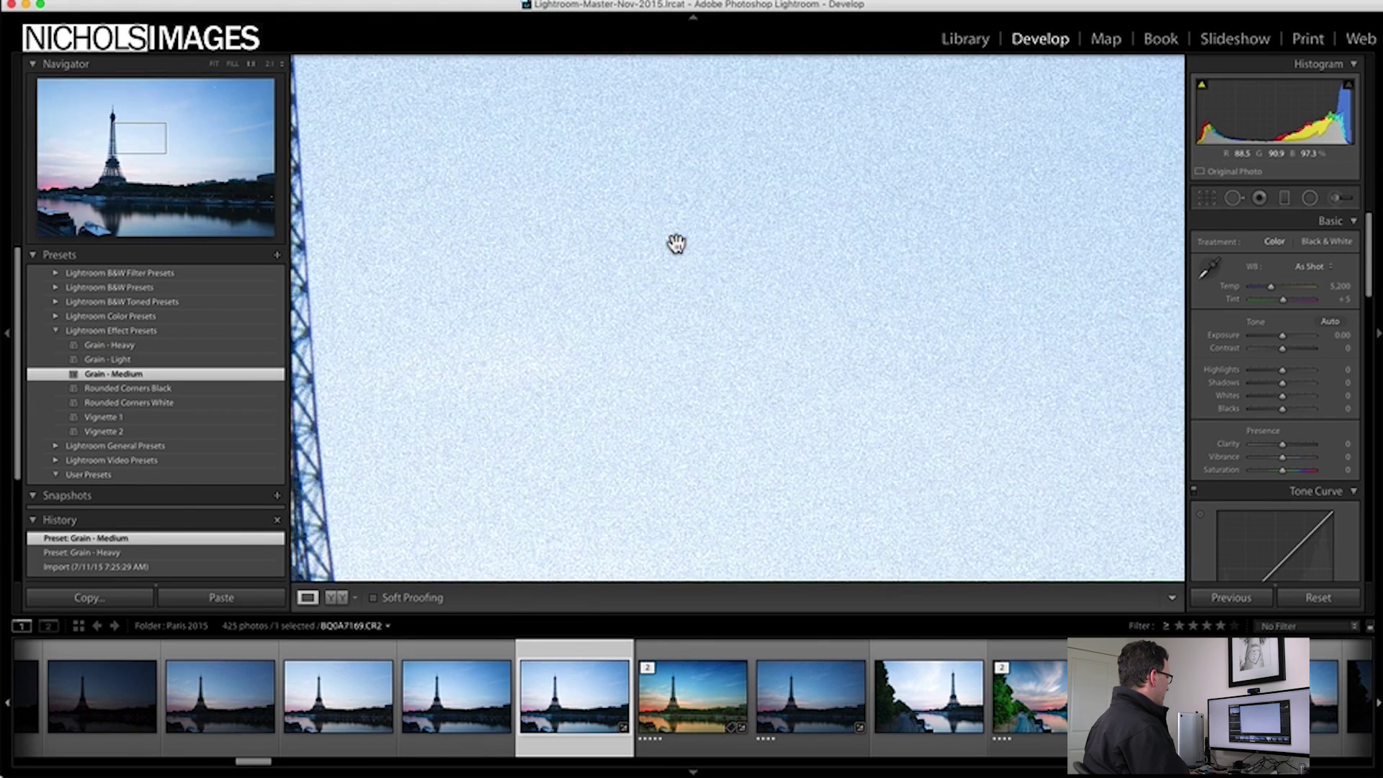
{"action": "left_click", "coordinate": [676, 243]}
{"action": "key", "text": "super+z"}
{"action": "key", "text": "super+z"}
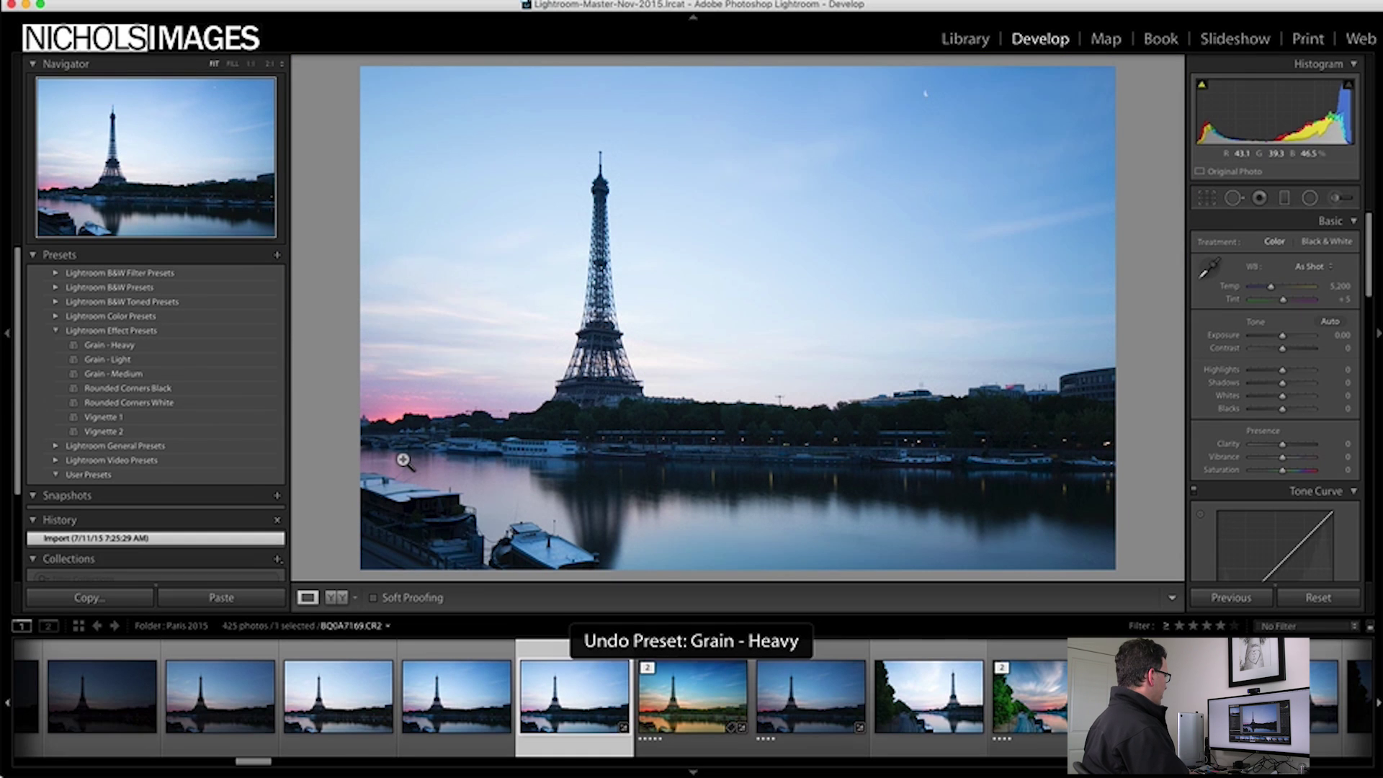
Step: Try the Vignette 2 preset on the photo, undo it, and collapse the Lightroom Effect Presets
{"action": "left_click", "coordinate": [102, 432]}
{"action": "key", "text": "super+z"}
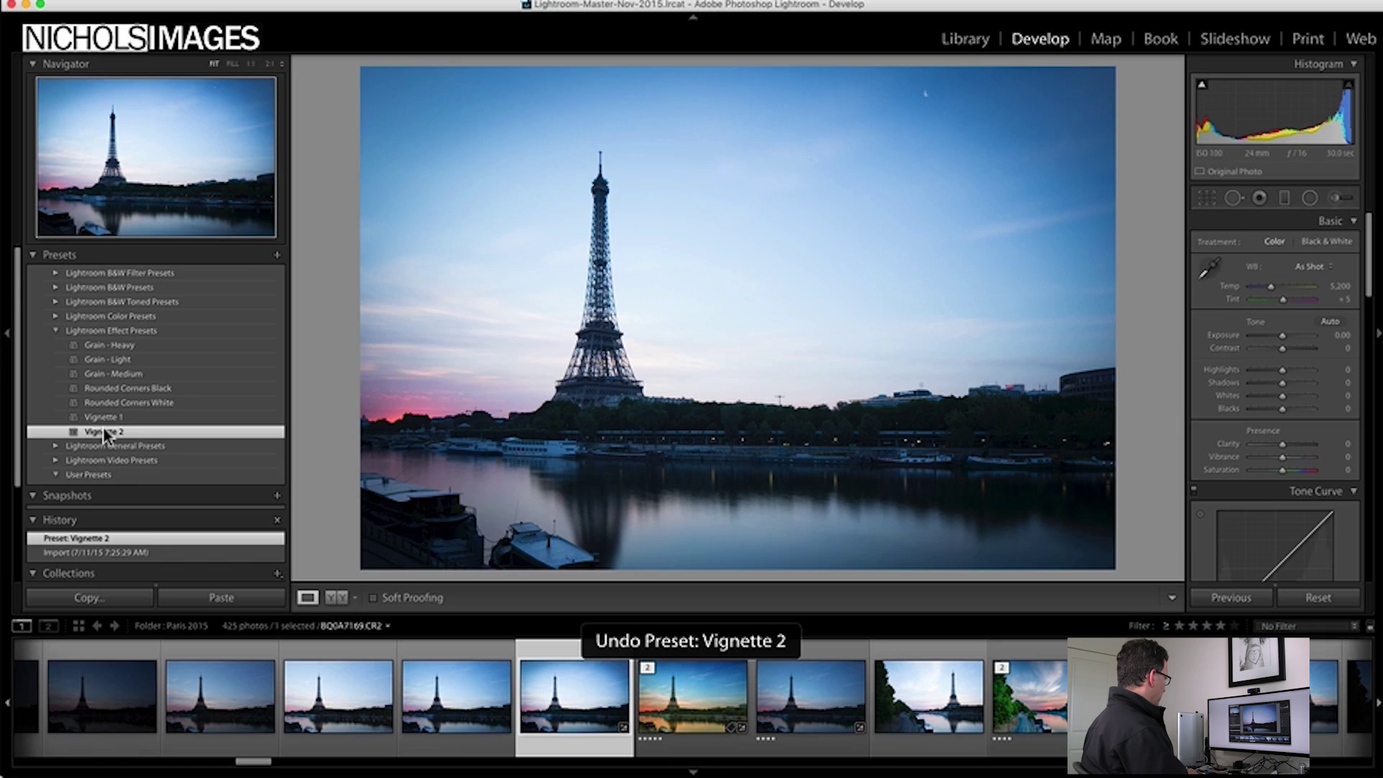
{"action": "left_click", "coordinate": [55, 330]}
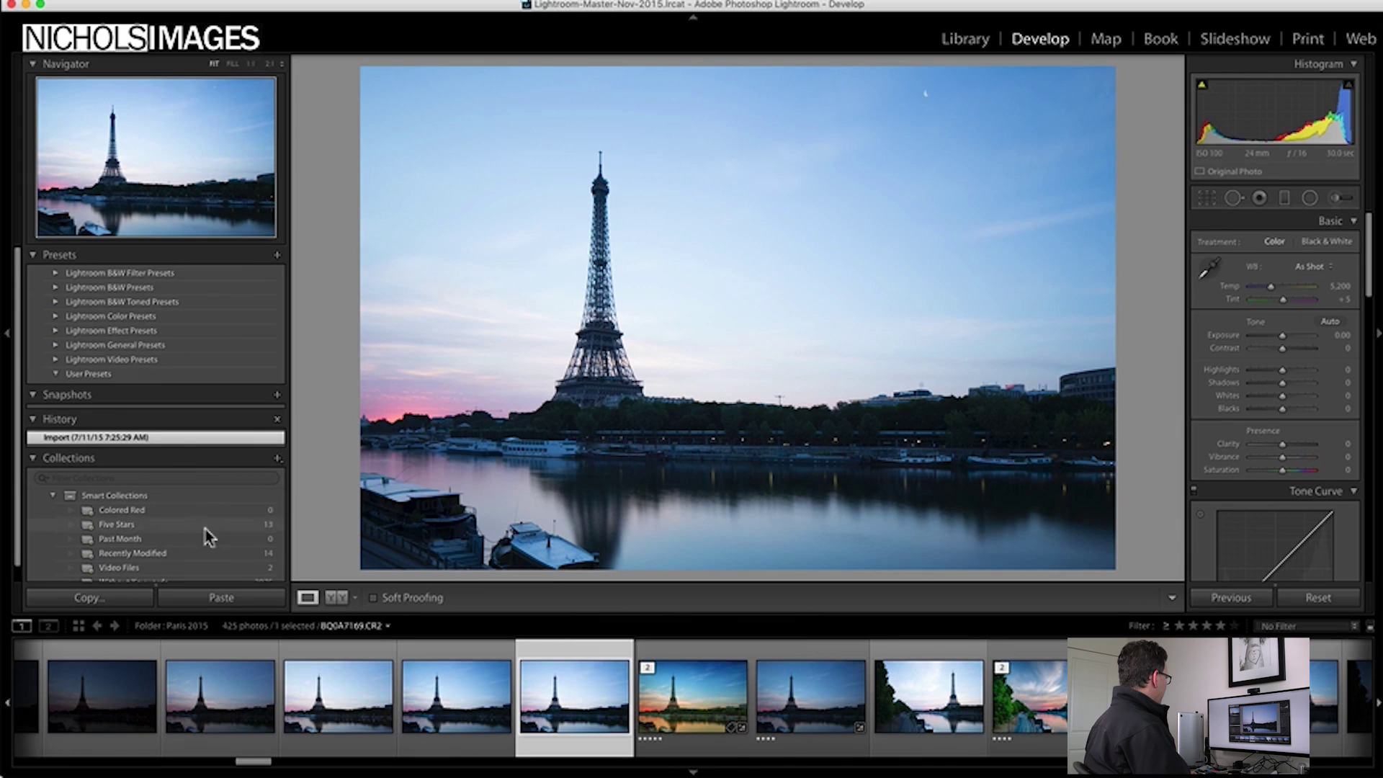
{"action": "scroll", "coordinate": [144, 486], "scroll_direction": "down", "scroll_amount": 1}
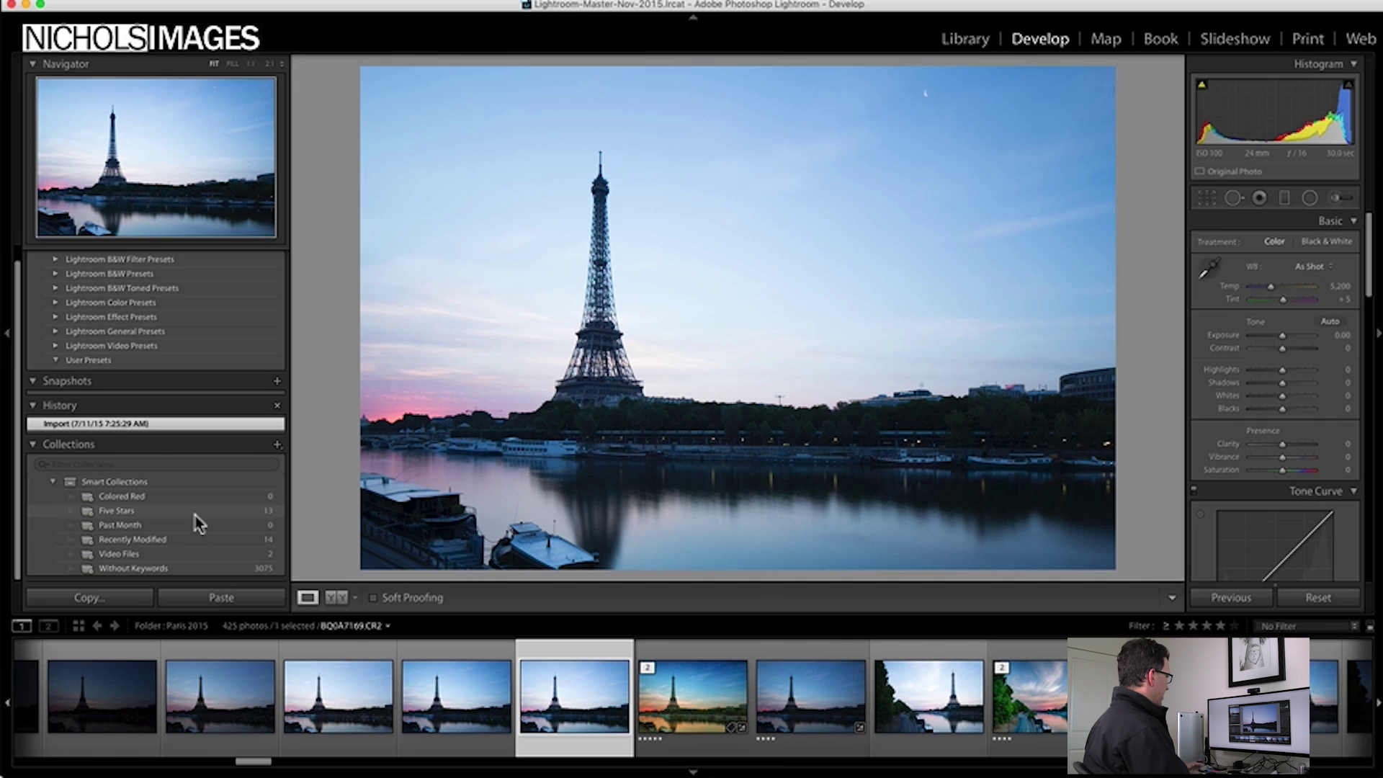
{"action": "scroll", "coordinate": [524, 700], "scroll_direction": "down", "scroll_amount": 1}
{"action": "scroll", "coordinate": [521, 693], "scroll_direction": "up", "scroll_amount": 6}
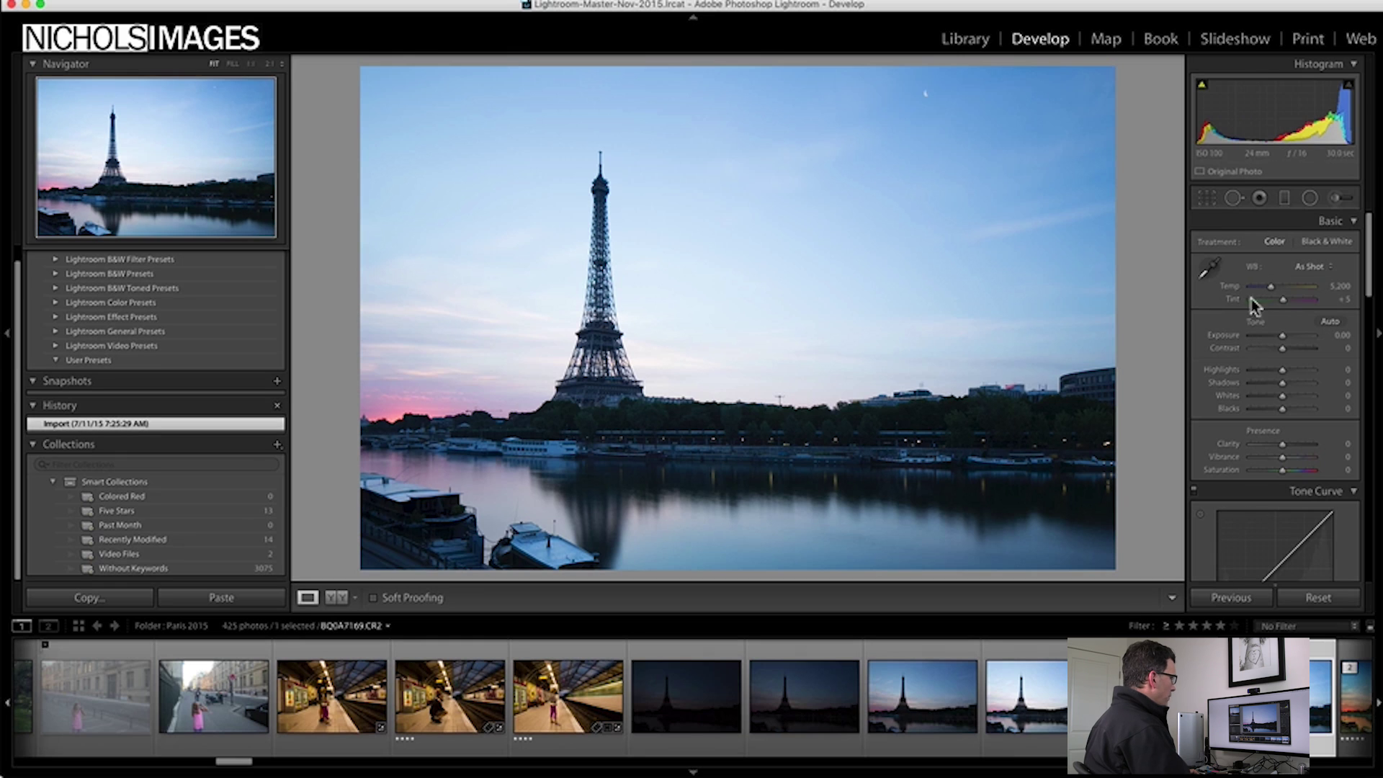
Step: Try cropping the photo inward from its upper-right corner with the original aspect ratio
{"action": "left_click", "coordinate": [1209, 202]}
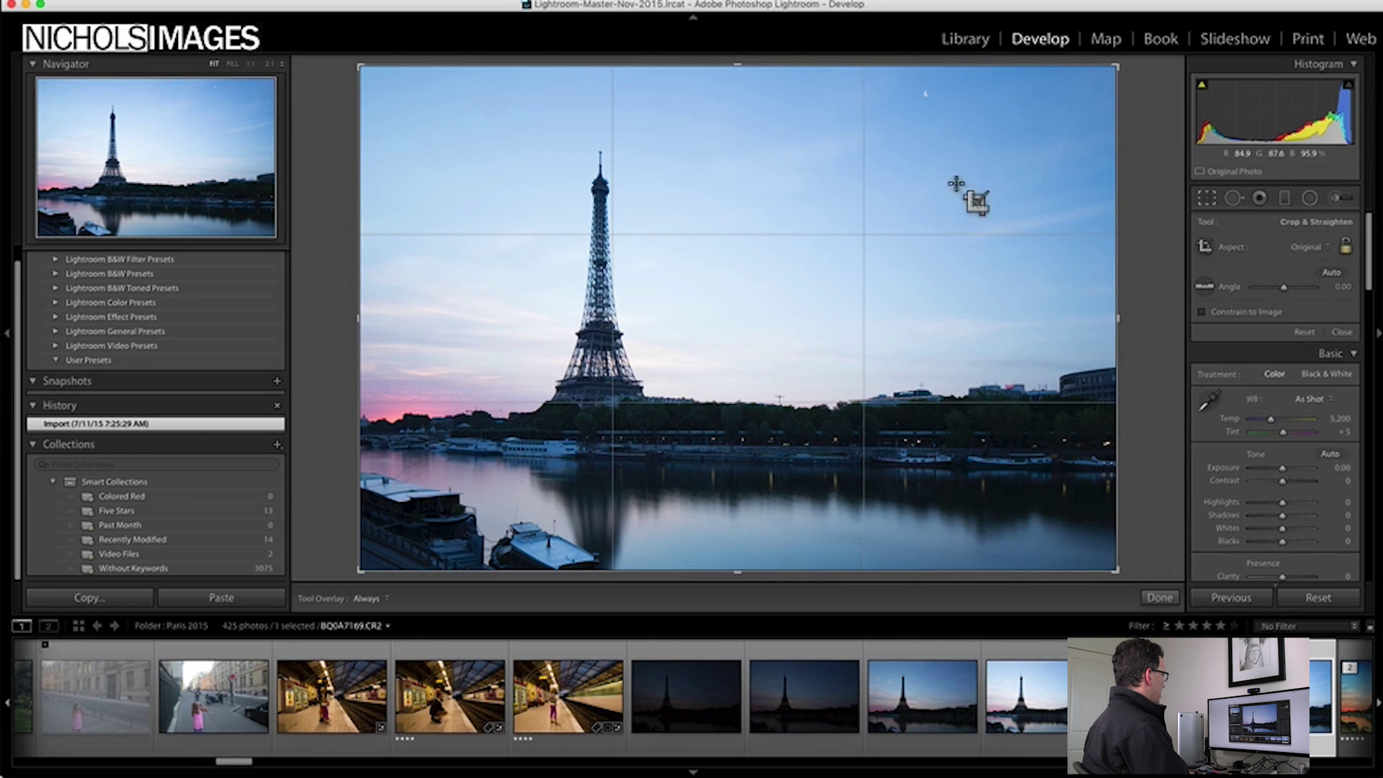
{"action": "left_click_drag", "start_coordinate": [1086, 67], "coordinate": [965, 171]}
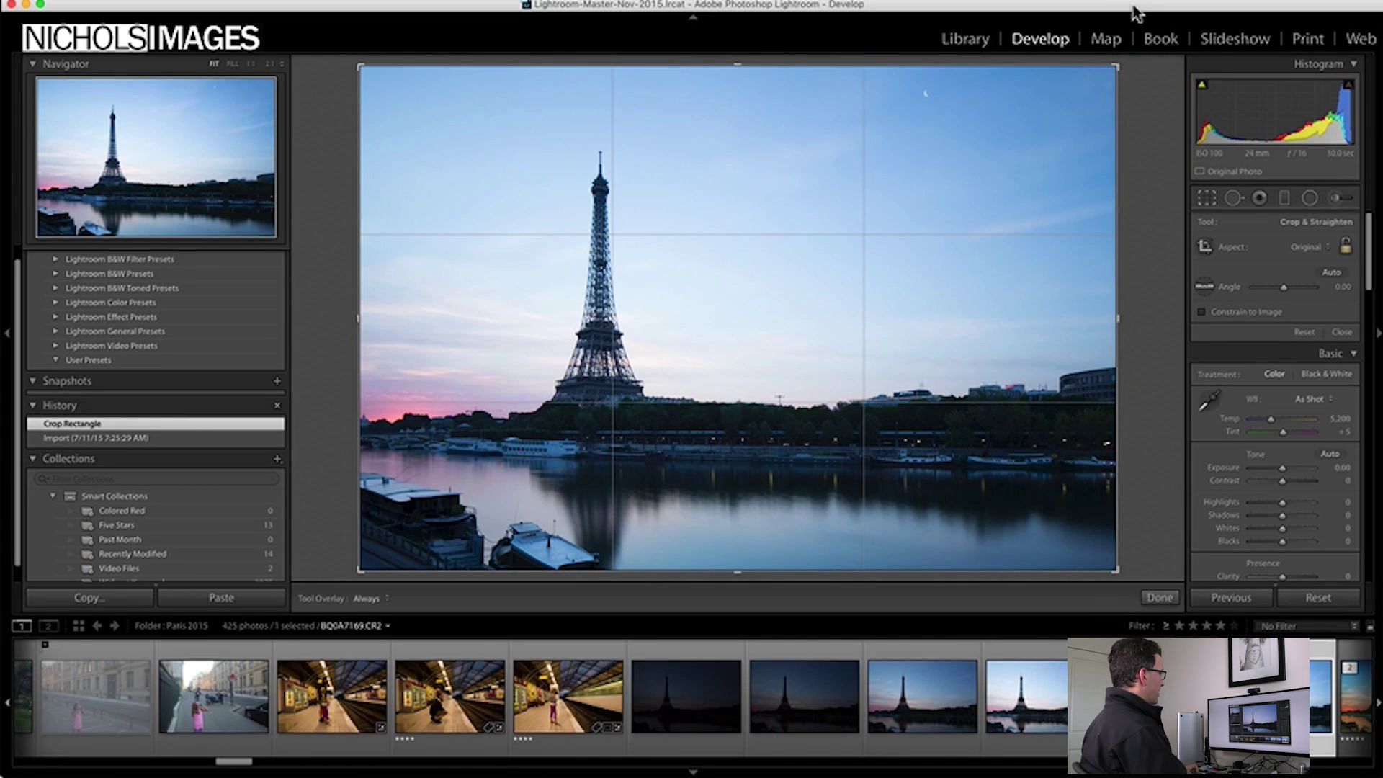
Step: Heal the small moon out of the sky with Spot Removal, and reset the photo's settings
{"action": "left_click", "coordinate": [1233, 198]}
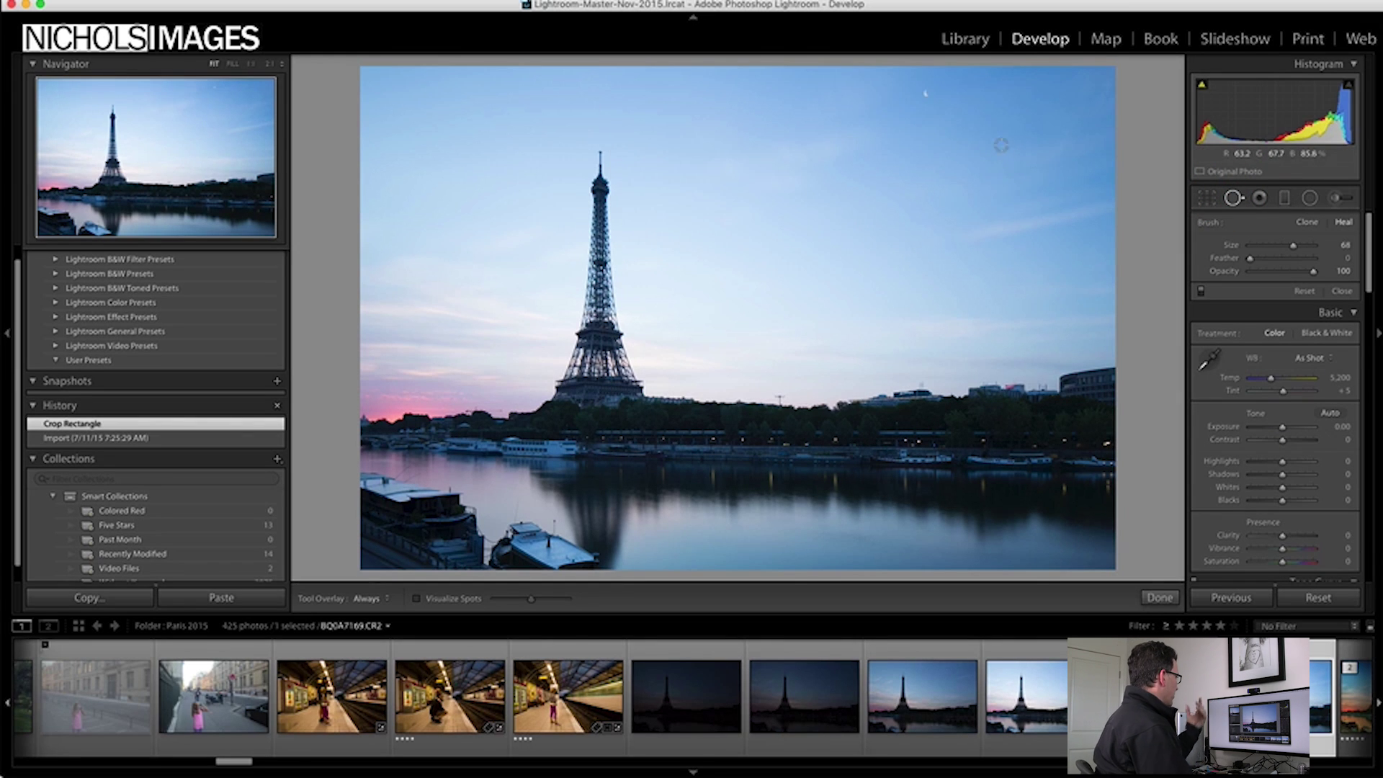
{"action": "left_click", "coordinate": [927, 94]}
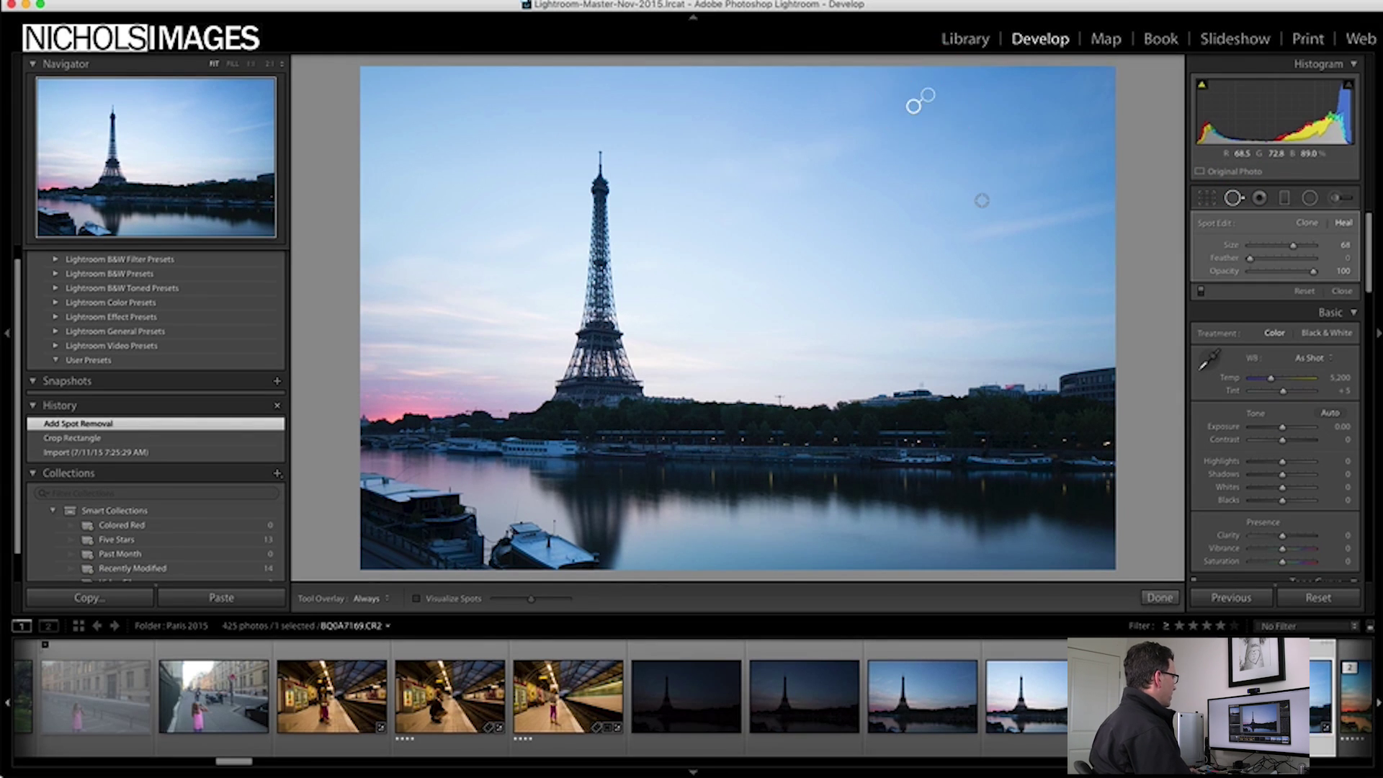
{"action": "key", "text": "q"}
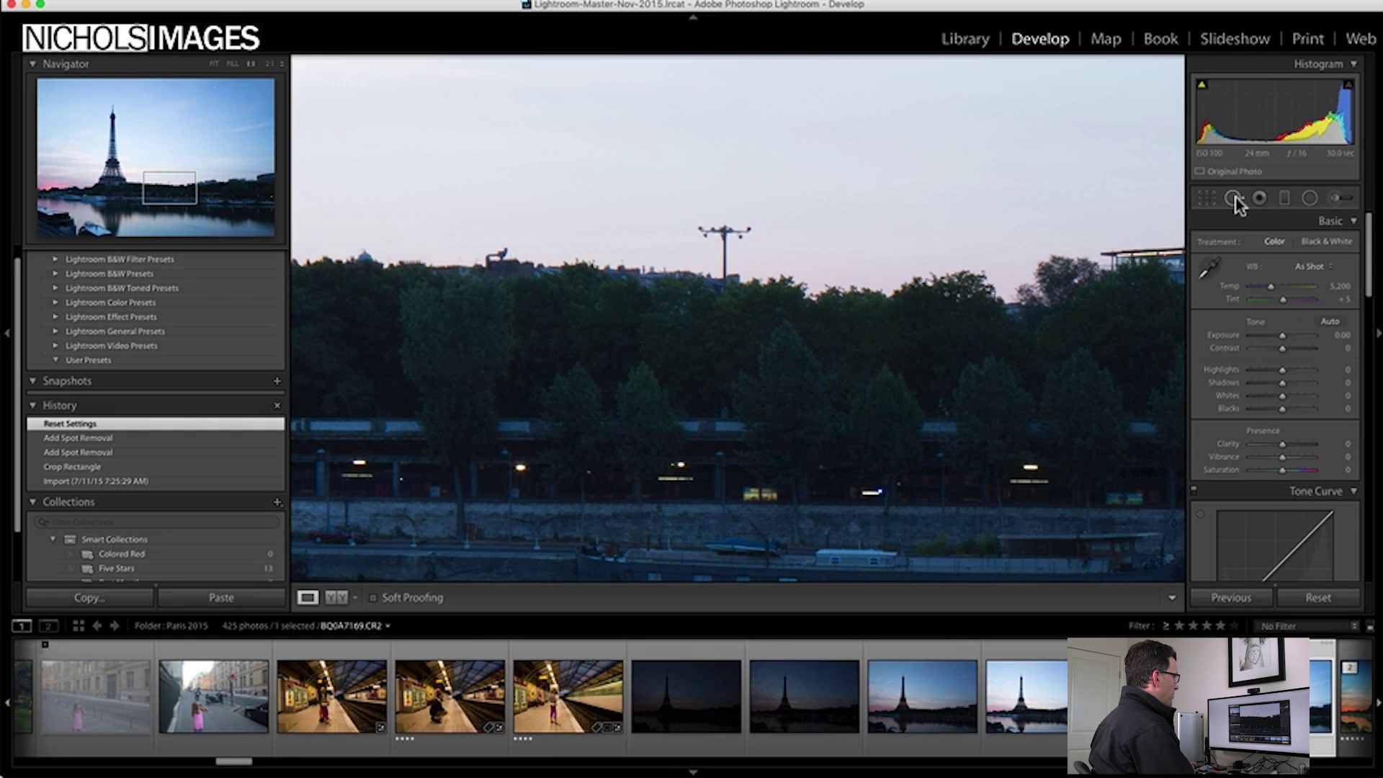
{"action": "left_click", "coordinate": [809, 252]}
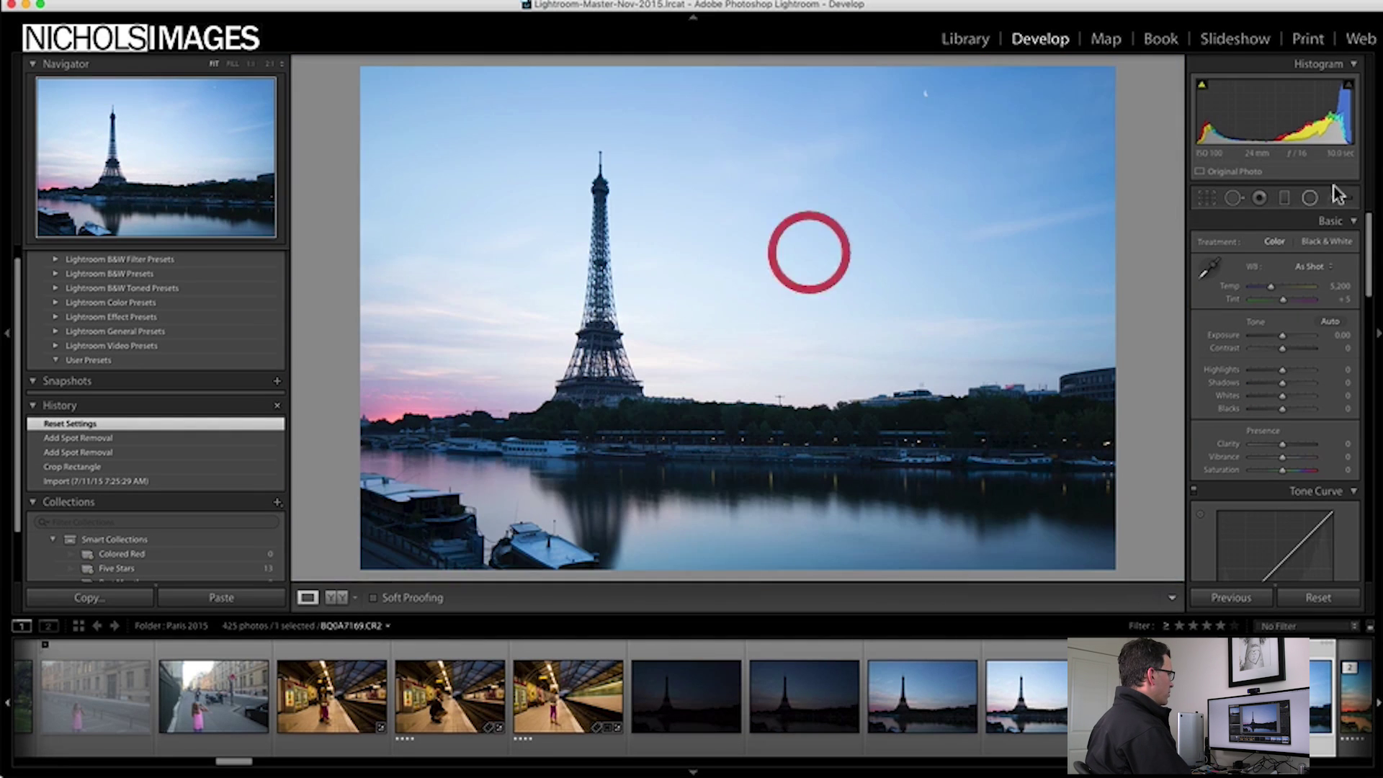
Step: Add a graduated filter over the sky and move it down until its centre lies near the horizon
{"action": "left_click", "coordinate": [1286, 197]}
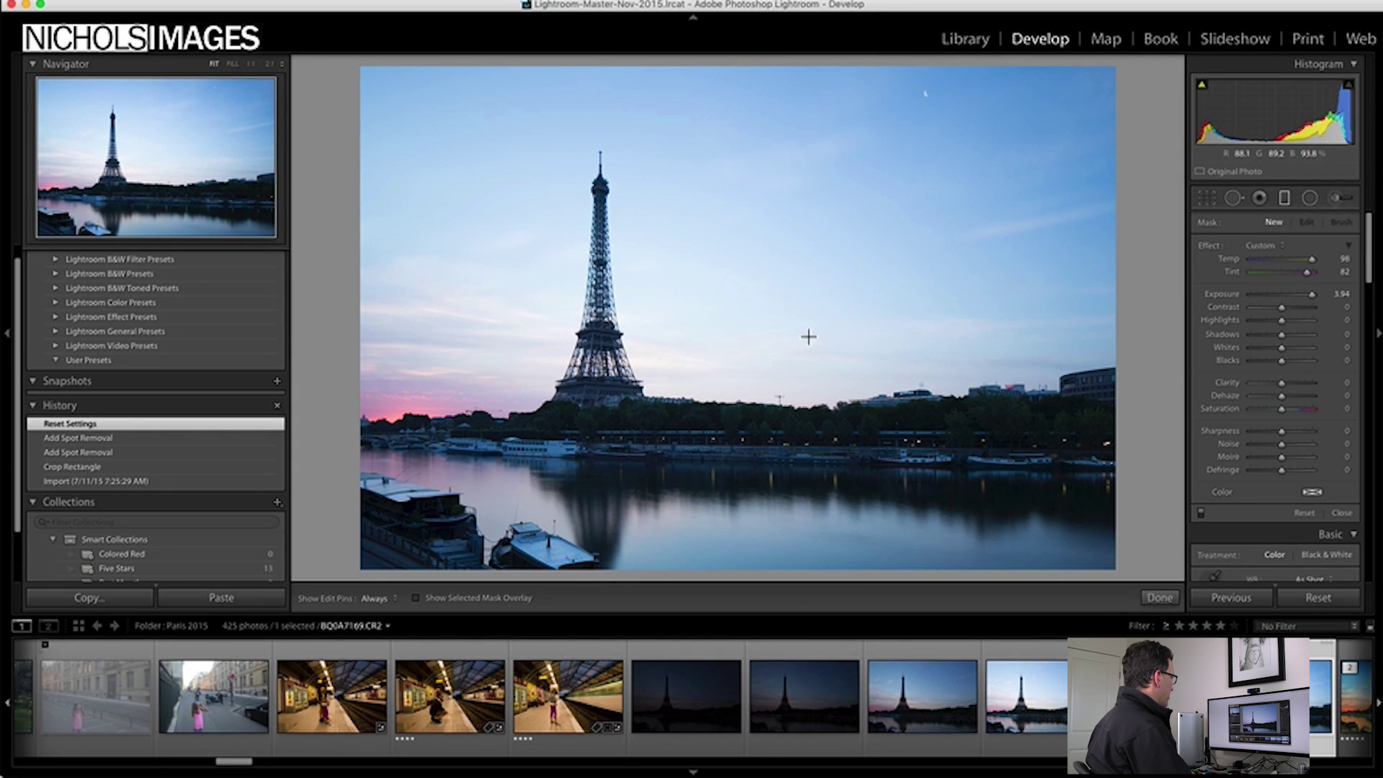
{"action": "left_click_drag", "start_coordinate": [746, 60], "coordinate": [746, 335]}
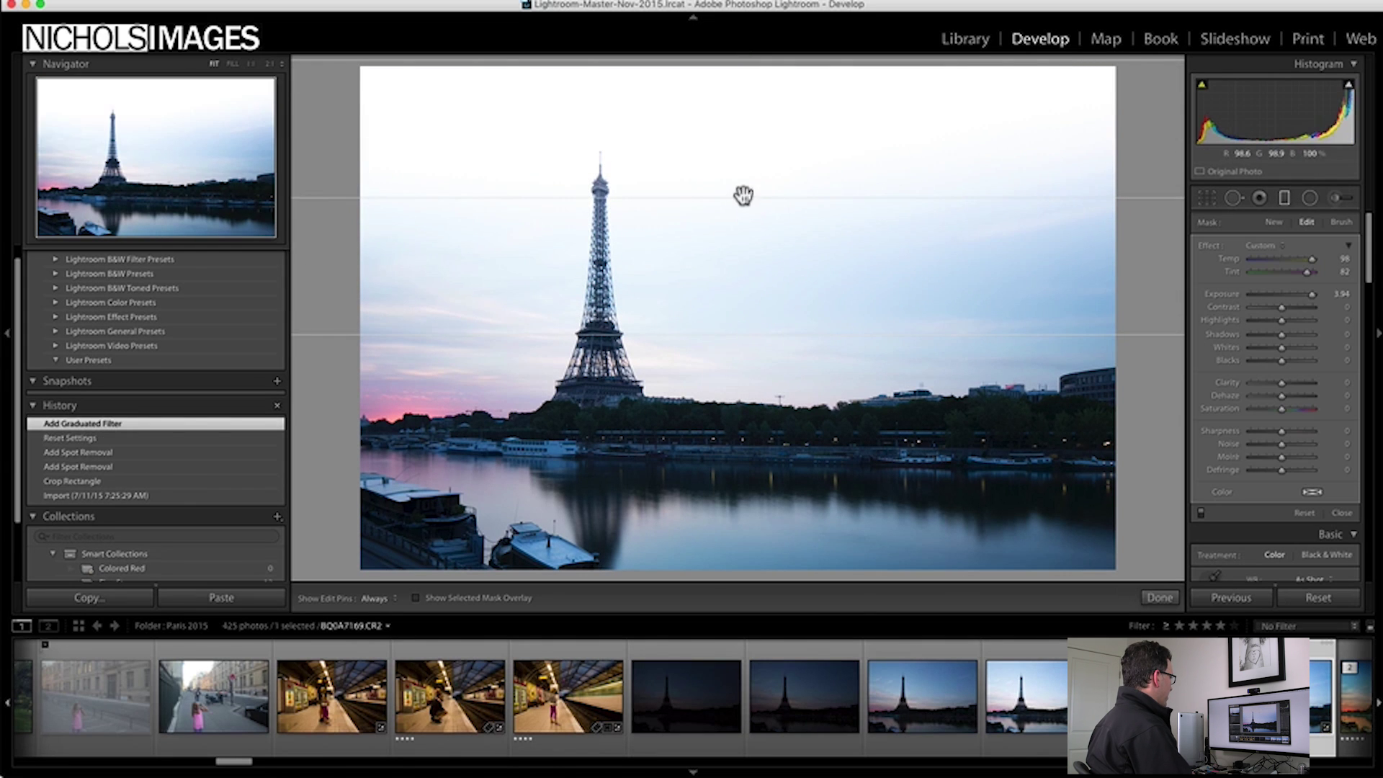
{"action": "left_click_drag", "start_coordinate": [743, 196], "coordinate": [742, 375]}
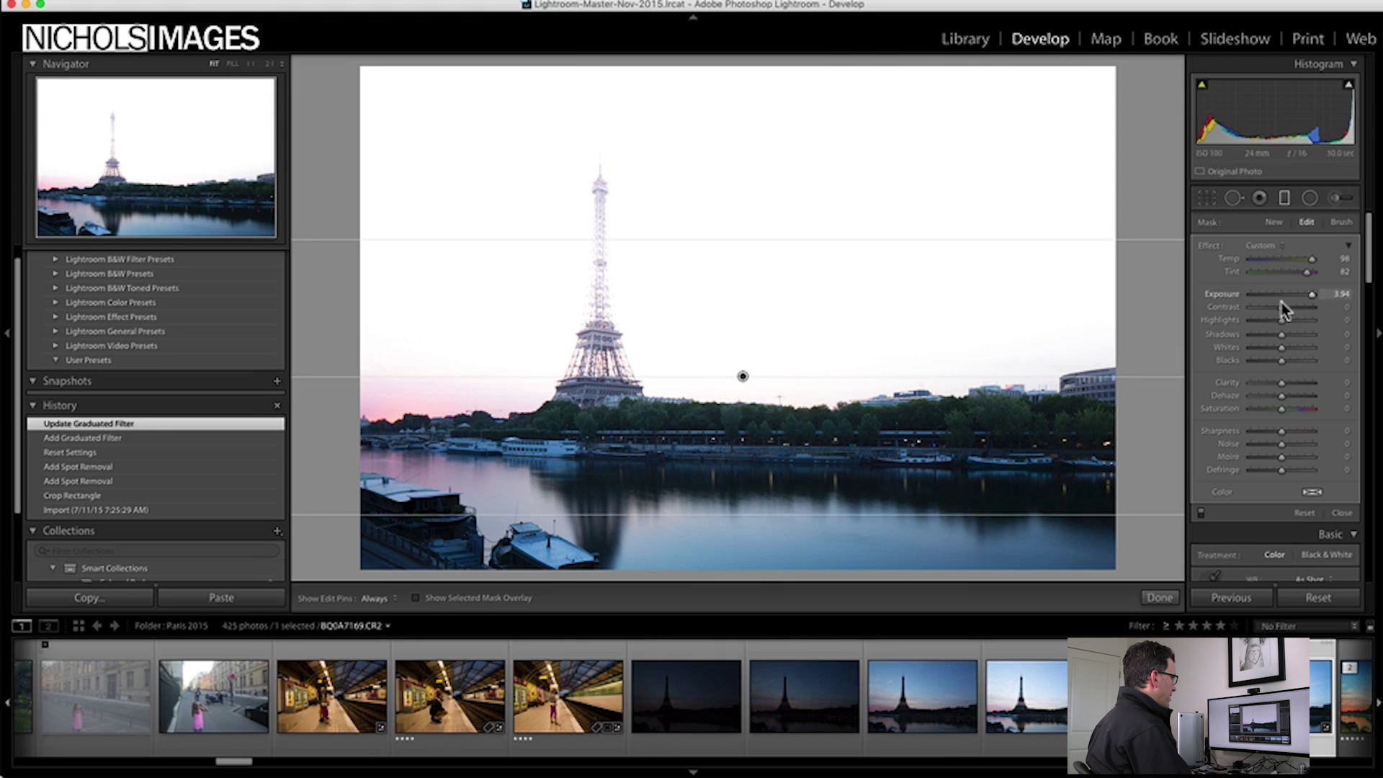
Step: Set the graduated filter's Exposure to -2.31, Temp to 9 and Tint to -9, and shift it slightly lower
{"action": "left_click_drag", "start_coordinate": [1312, 299], "coordinate": [1265, 297]}
{"action": "mouse_move", "coordinate": [743, 376]}
{"action": "left_mouse_down"}
{"action": "mouse_move", "coordinate": [744, 277]}
{"action": "mouse_move", "coordinate": [744, 457]}
{"action": "mouse_move", "coordinate": [749, 390]}
{"action": "left_mouse_up"}
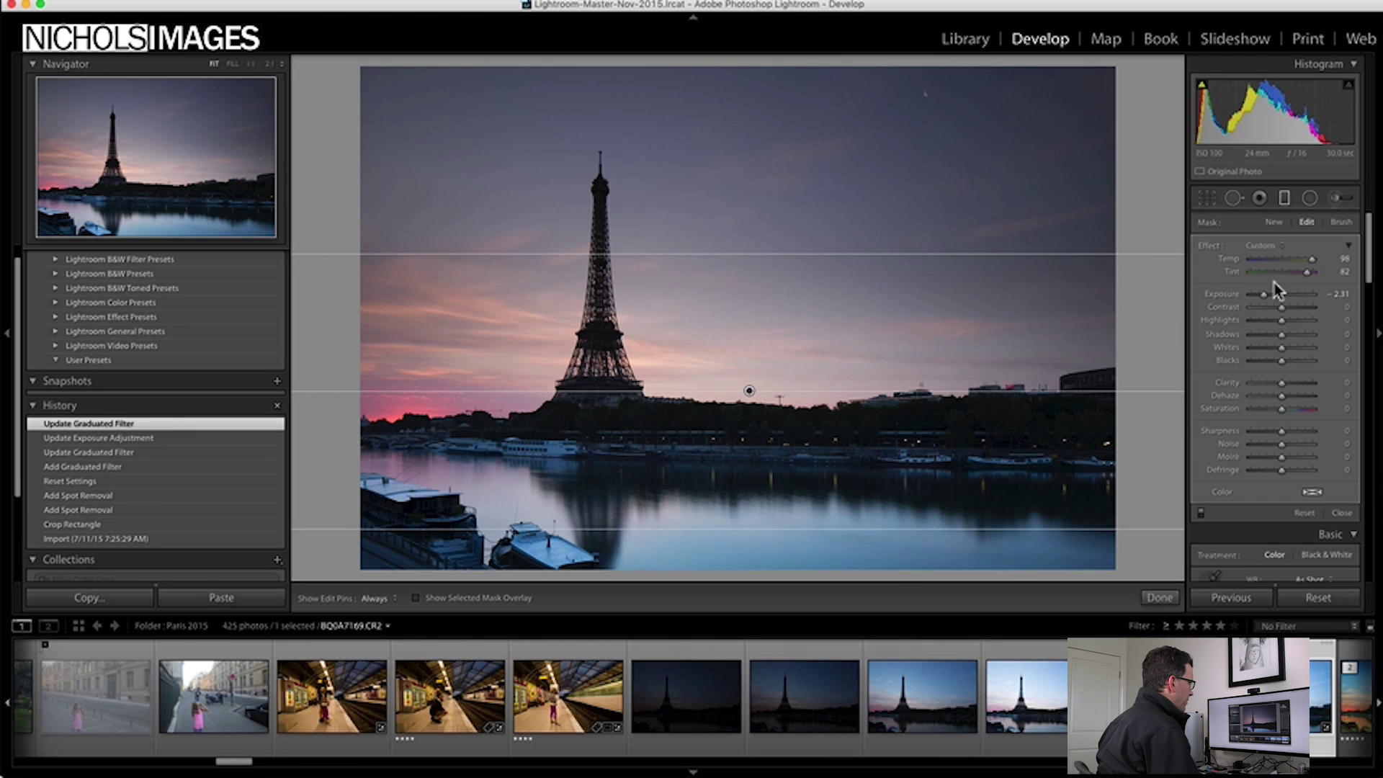
{"action": "left_click_drag", "start_coordinate": [1311, 259], "coordinate": [1279, 273]}
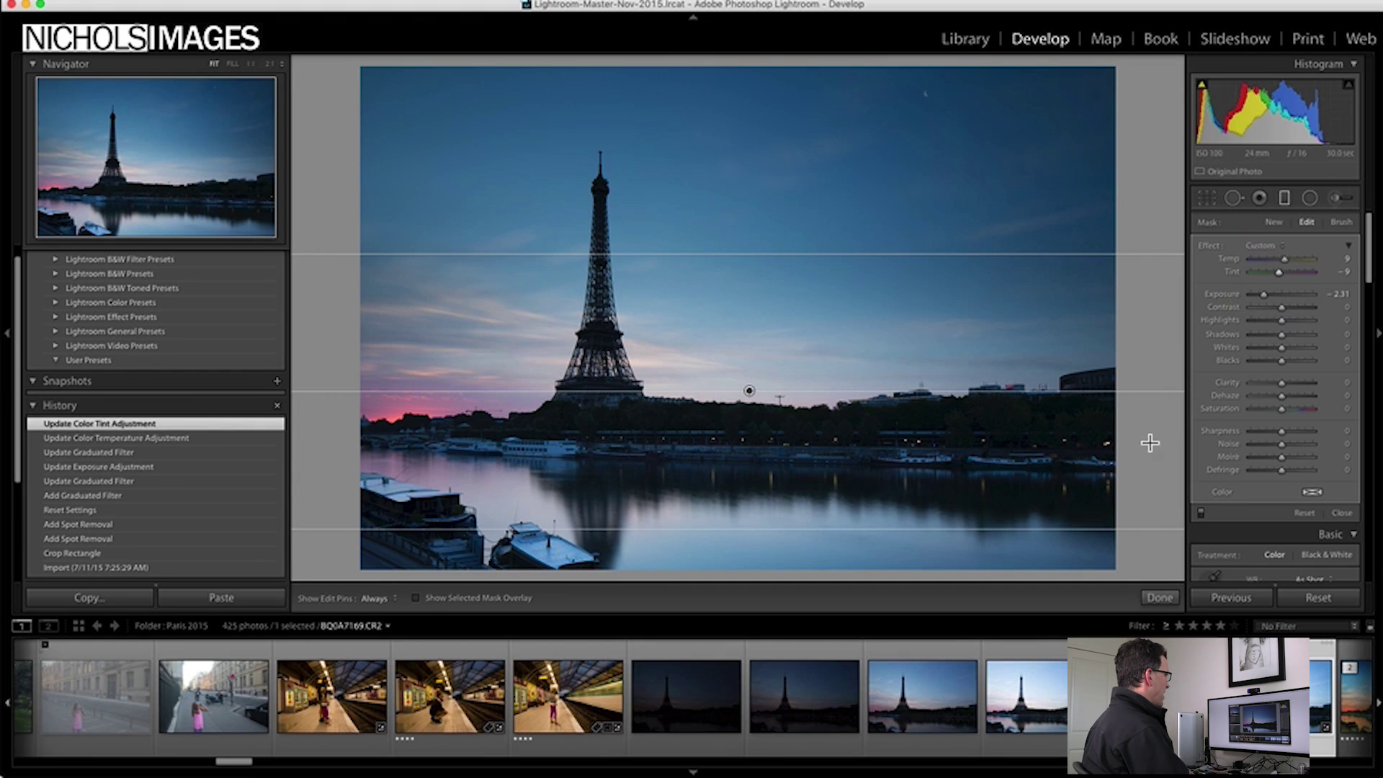
Step: Draw a large circular radial filter in the sky and centre it on the Eiffel Tower
{"action": "left_click", "coordinate": [1310, 199]}
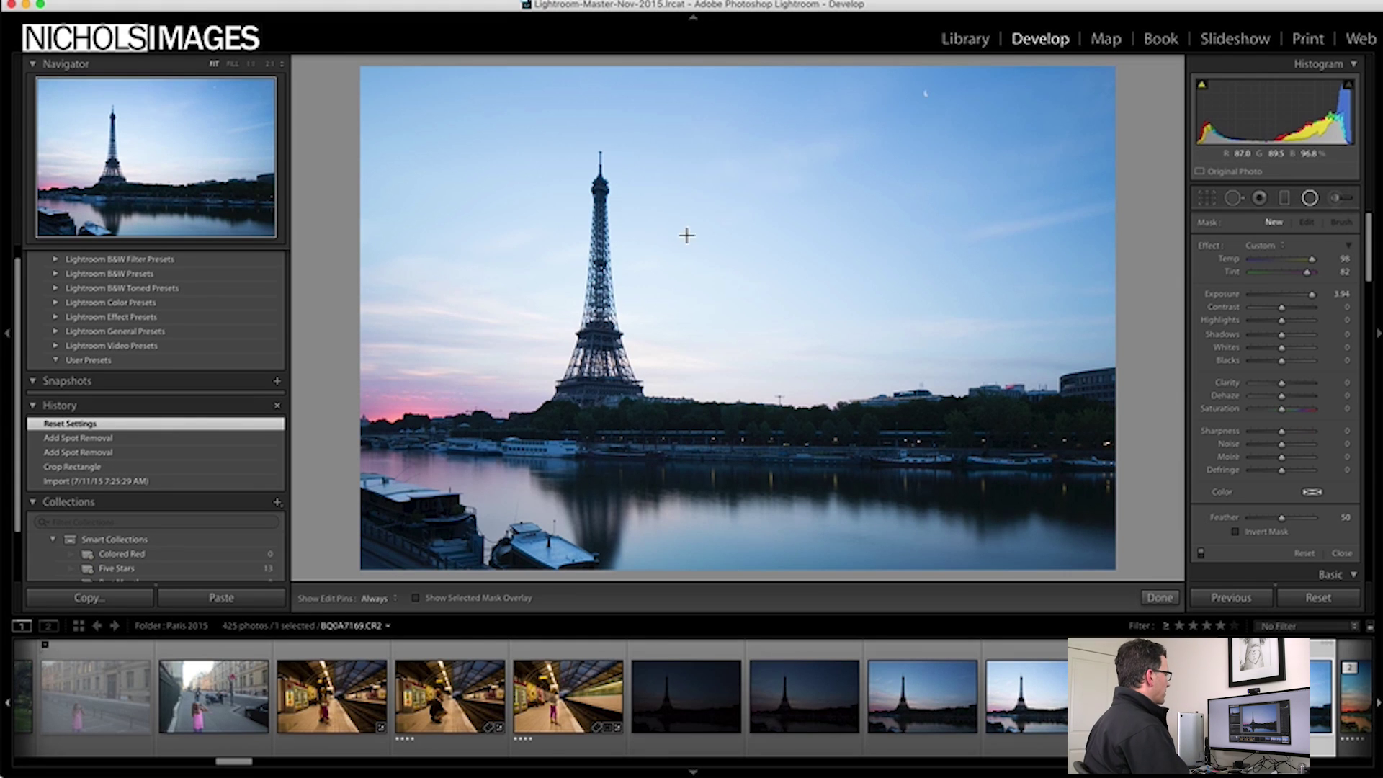
{"action": "left_click_drag", "start_coordinate": [653, 212], "coordinate": [986, 514]}
{"action": "left_click_drag", "start_coordinate": [651, 207], "coordinate": [607, 271]}
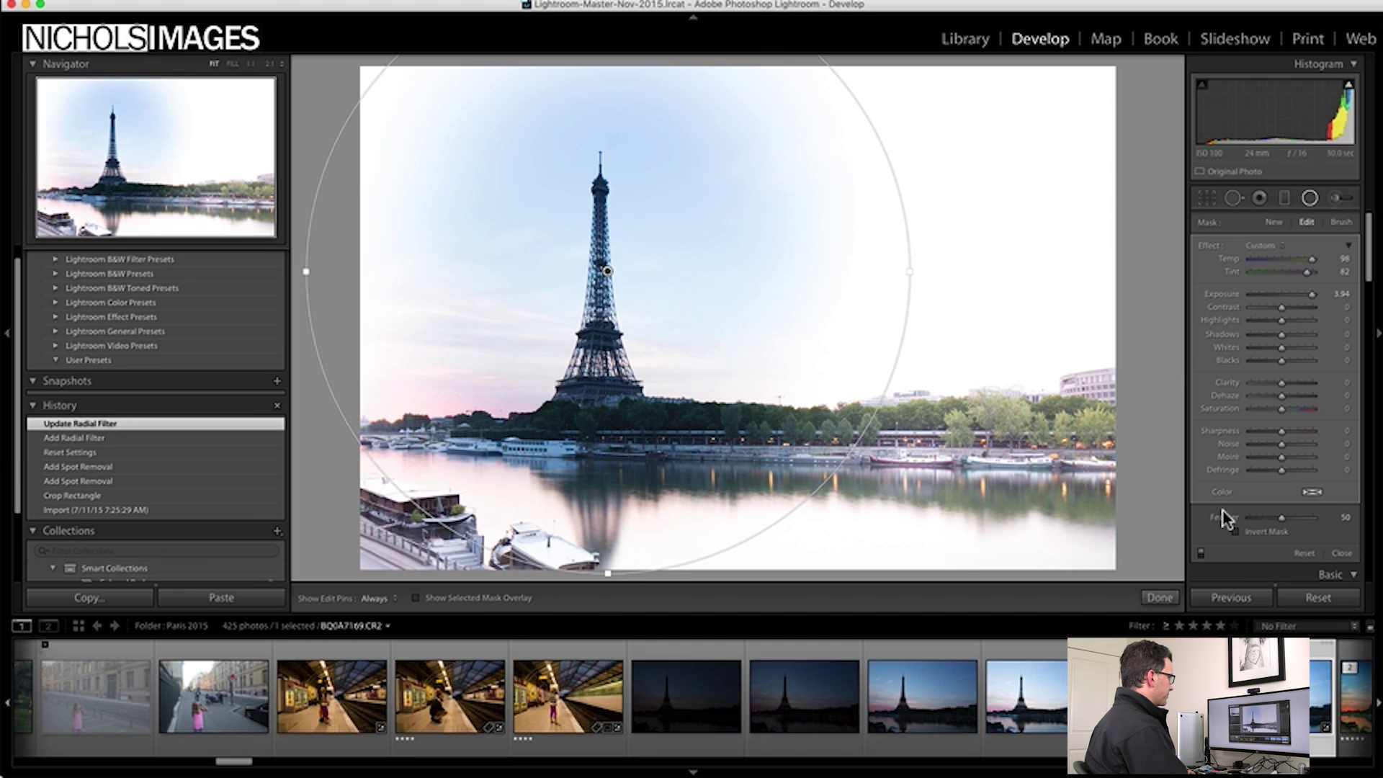
Step: Set the radial filter's Exposure to -2.53, Contrast 24, Highlights 38, Shadows 38, Clarity -51 and Sharpness -100, and close the tool
{"action": "left_click_drag", "start_coordinate": [1311, 294], "coordinate": [1265, 381]}
{"action": "left_click_drag", "start_coordinate": [1263, 294], "coordinate": [1262, 296]}
{"action": "left_click_drag", "start_coordinate": [1281, 431], "coordinate": [1241, 432]}
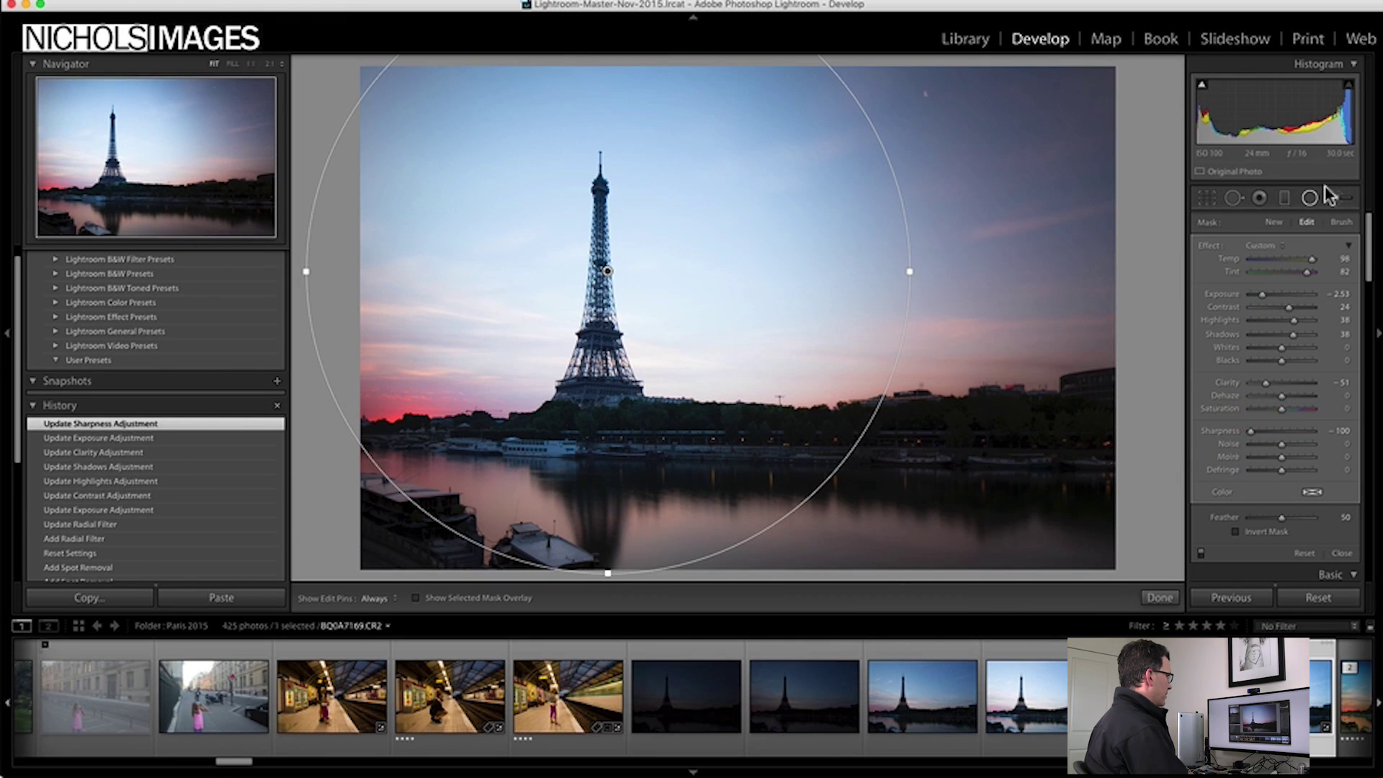
{"action": "left_click", "coordinate": [1311, 198]}
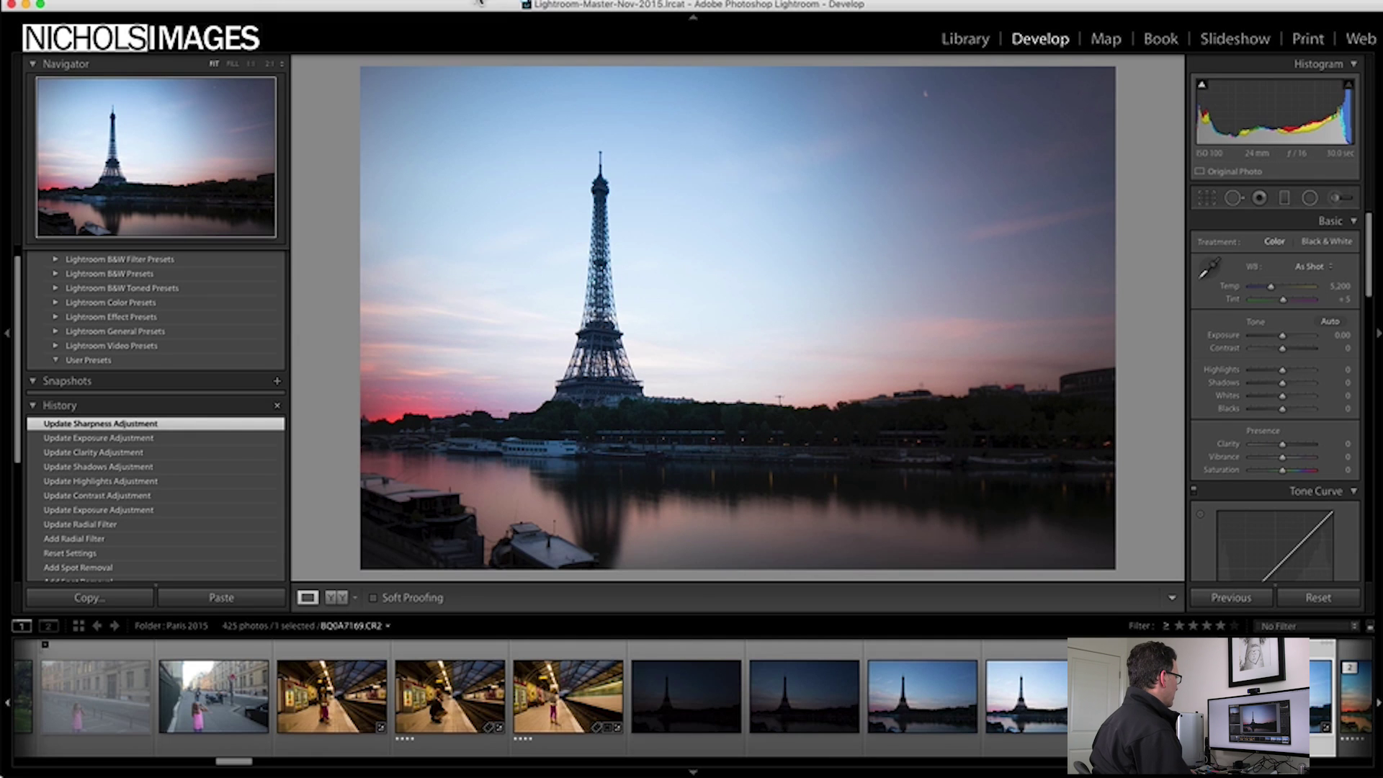
Step: Undo all the radial filter adjustments and the radial filter itself
{"action": "key", "text": "super+z"}
{"action": "key", "text": "super+z"}
{"action": "key", "text": "super+z"}
{"action": "key", "text": "super+z"}
{"action": "key", "text": "super+z"}
{"action": "key", "text": "super+z"}
{"action": "key", "text": "super+z"}
{"action": "key", "text": "super+z"}
{"action": "key", "text": "super+z"}
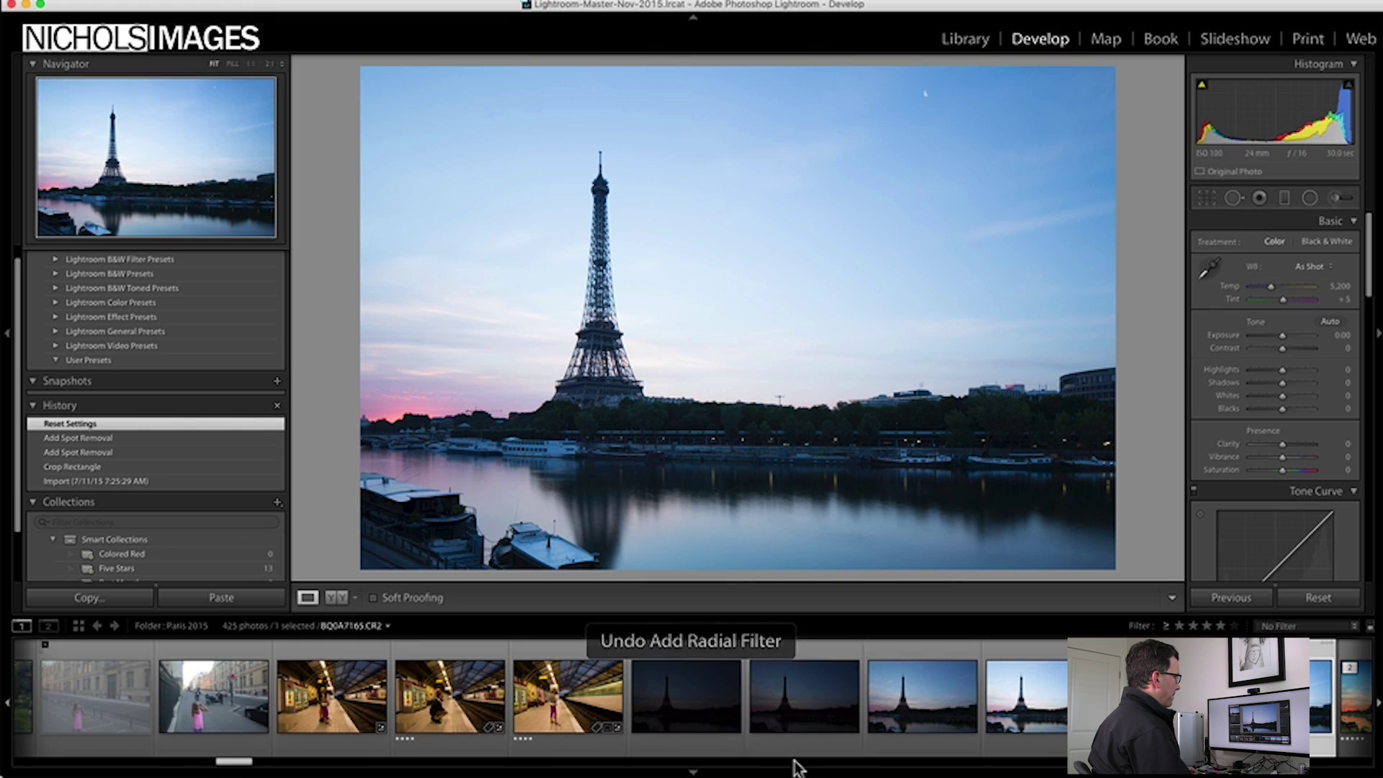
Step: Open the adjustment brush and examine its effect presets, adjustment sliders and brush size, feather, flow and density settings
{"action": "left_click", "coordinate": [1336, 203]}
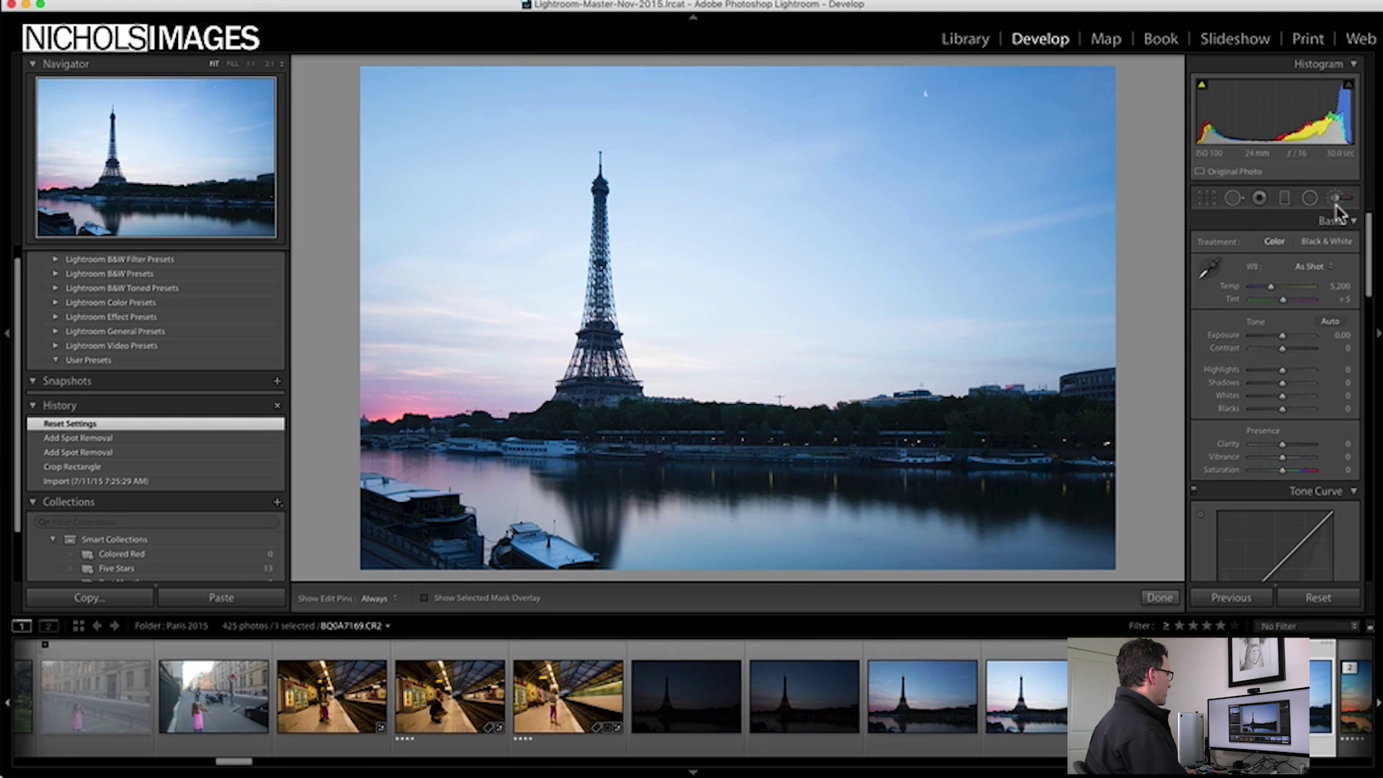
{"action": "left_click", "coordinate": [1265, 245]}
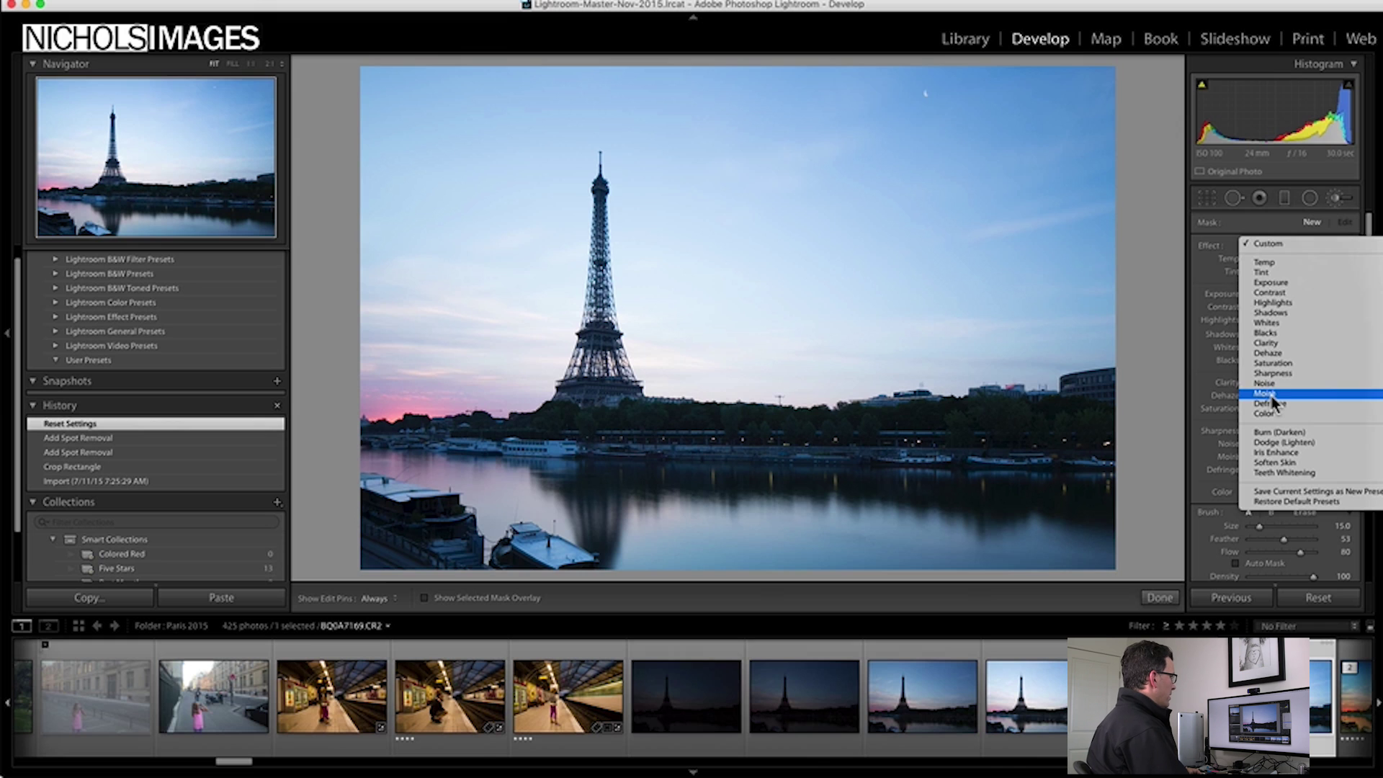
{"action": "left_click", "coordinate": [1195, 269]}
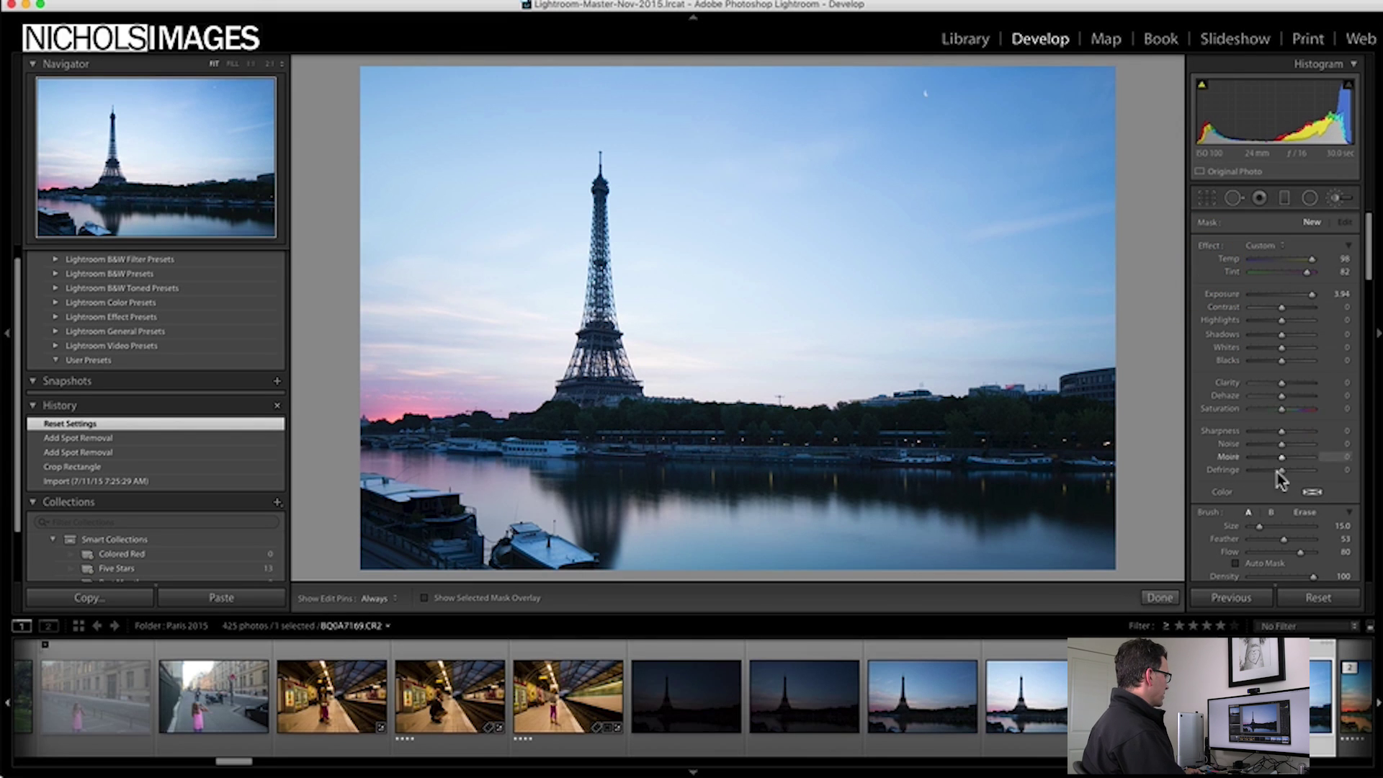
{"action": "scroll", "coordinate": [1277, 472], "scroll_direction": "down", "scroll_amount": 3}
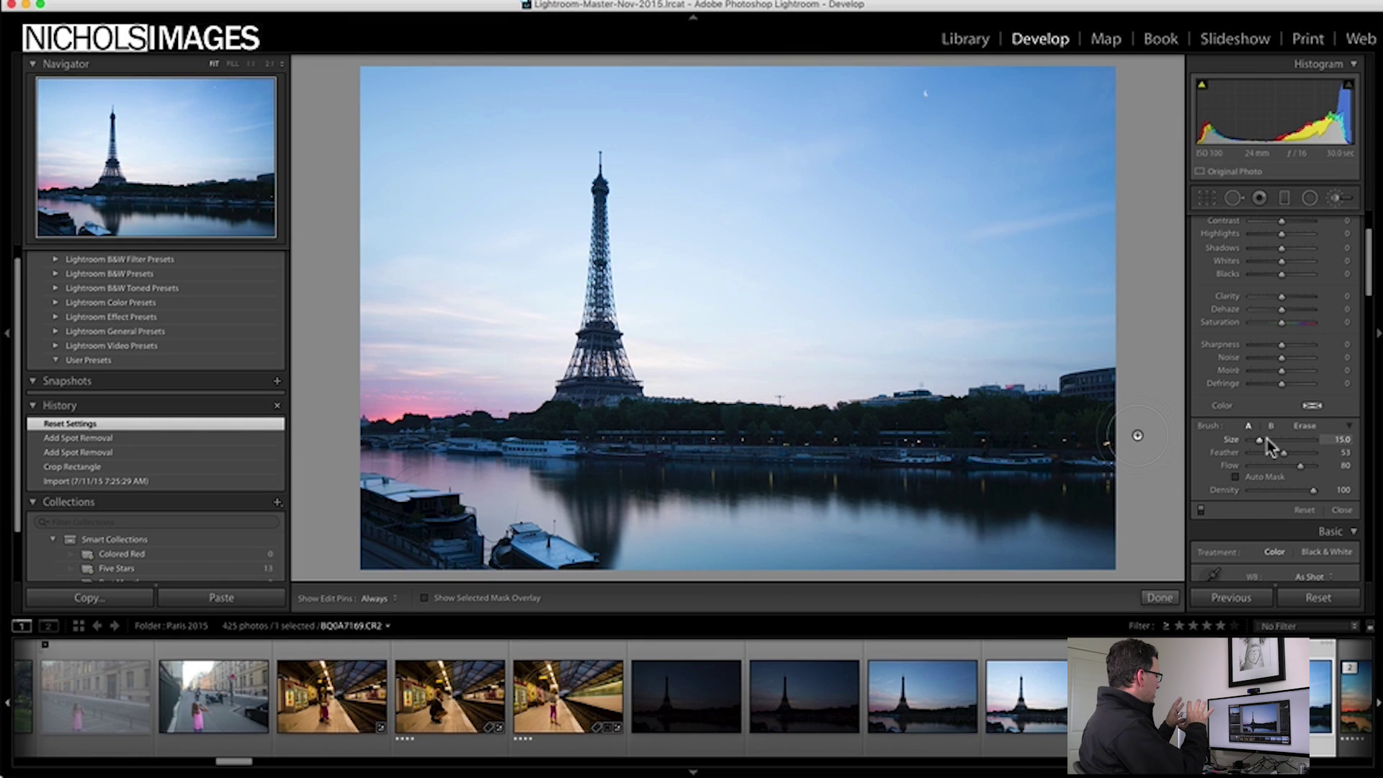
{"action": "scroll", "coordinate": [1266, 438], "scroll_direction": "down", "scroll_amount": 2}
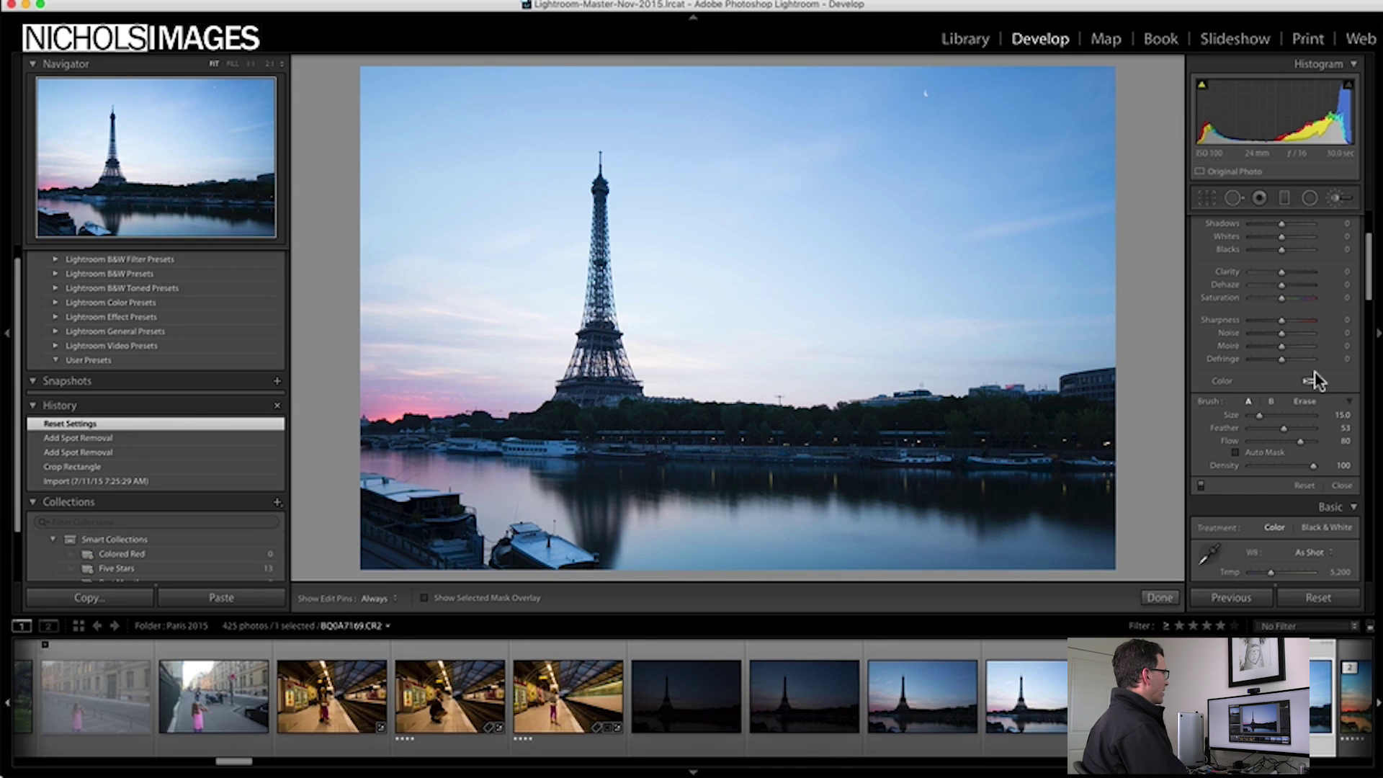
Step: Draw a horizontal graduated filter over the Eiffel Tower photo, running from its upper edge down past its lower edge
{"action": "left_click", "coordinate": [1308, 201]}
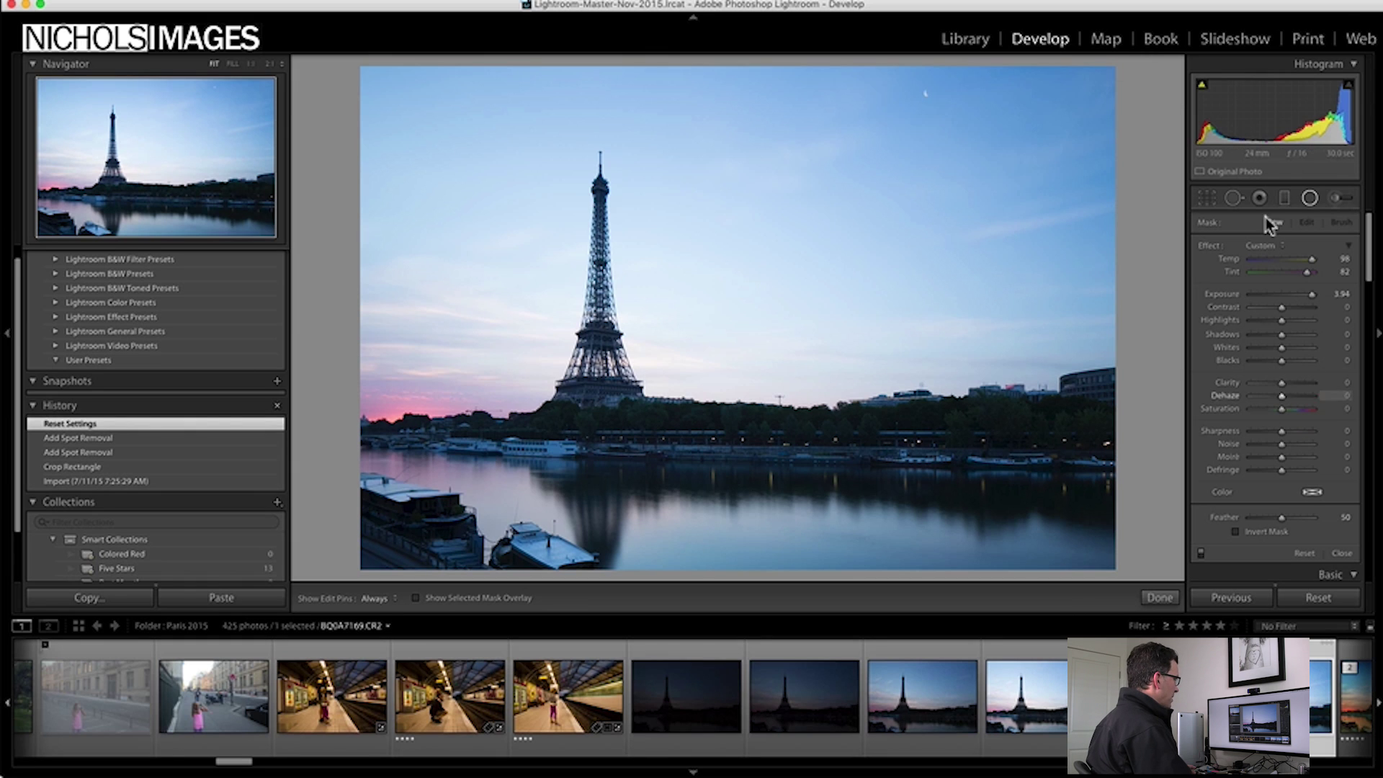
{"action": "left_click", "coordinate": [1285, 199]}
{"action": "left_click", "coordinate": [1285, 200]}
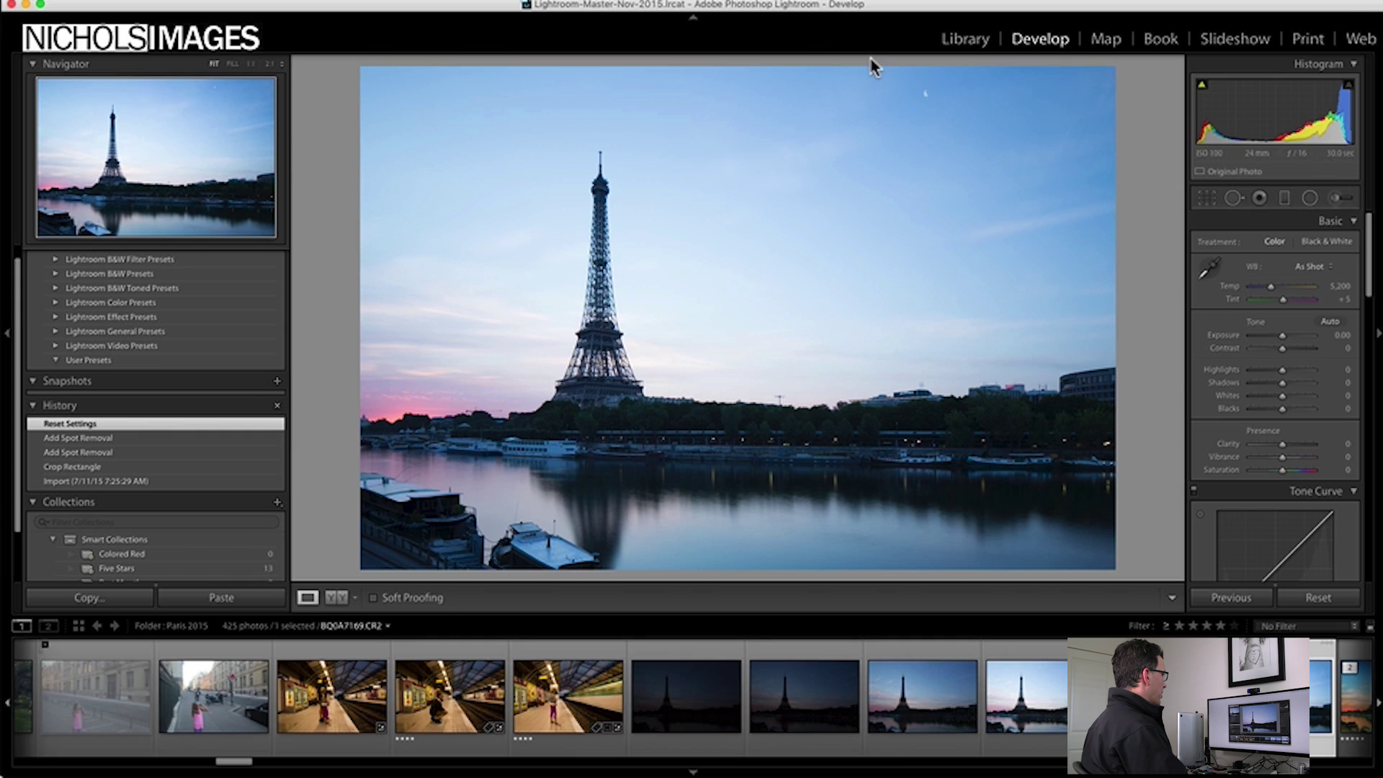
{"action": "left_click", "coordinate": [1284, 199]}
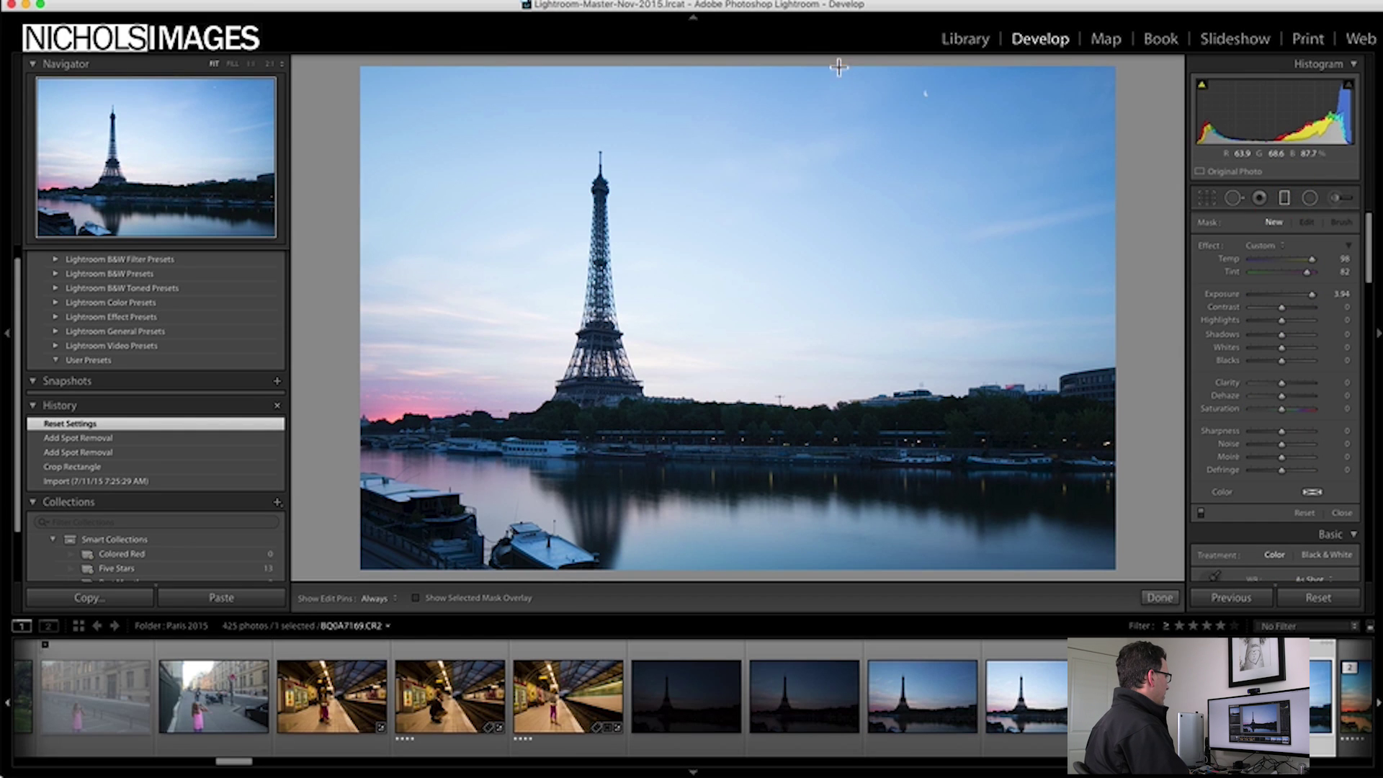
{"action": "left_click_drag", "start_coordinate": [838, 65], "coordinate": [824, 620]}
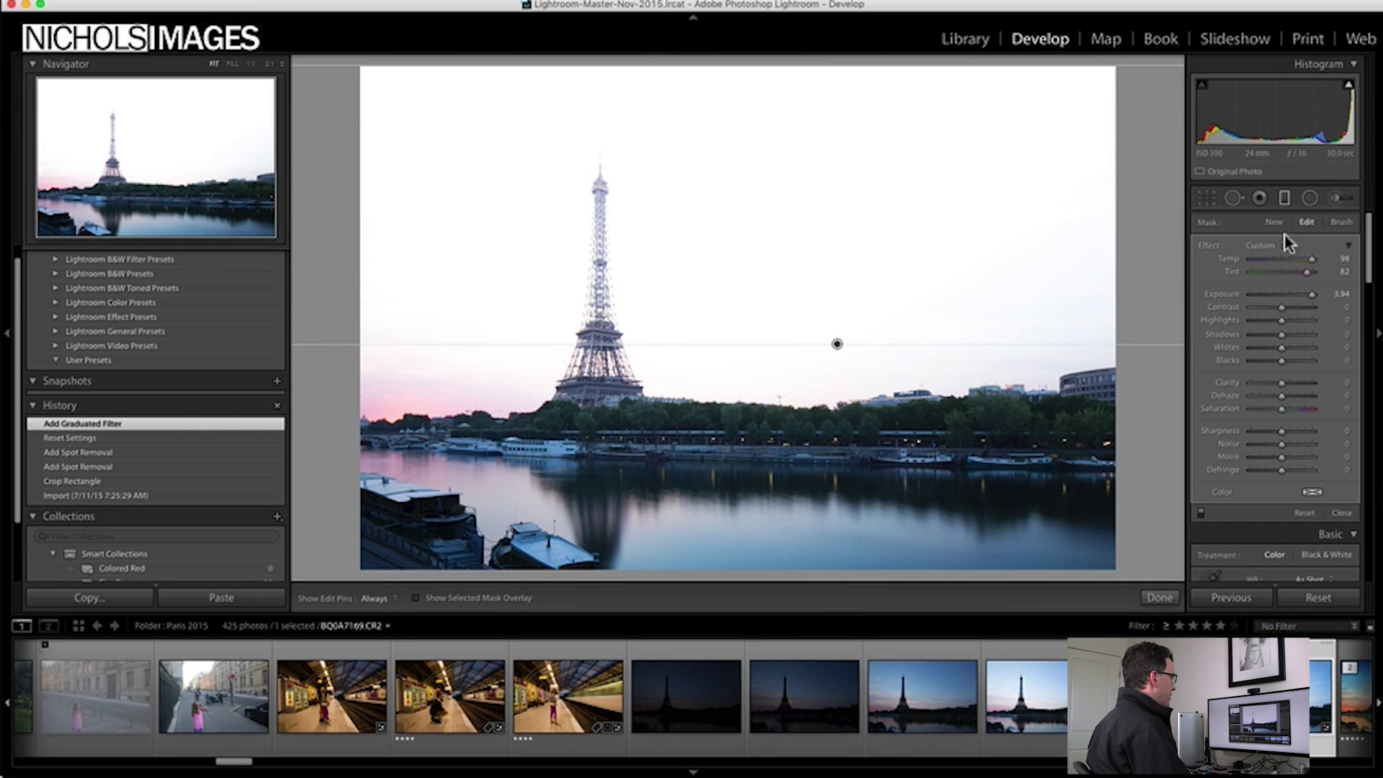
Step: Brush streaks across the sky in the graduated filter's mask, and undo both the brushing and the filter
{"action": "left_click", "coordinate": [1341, 224]}
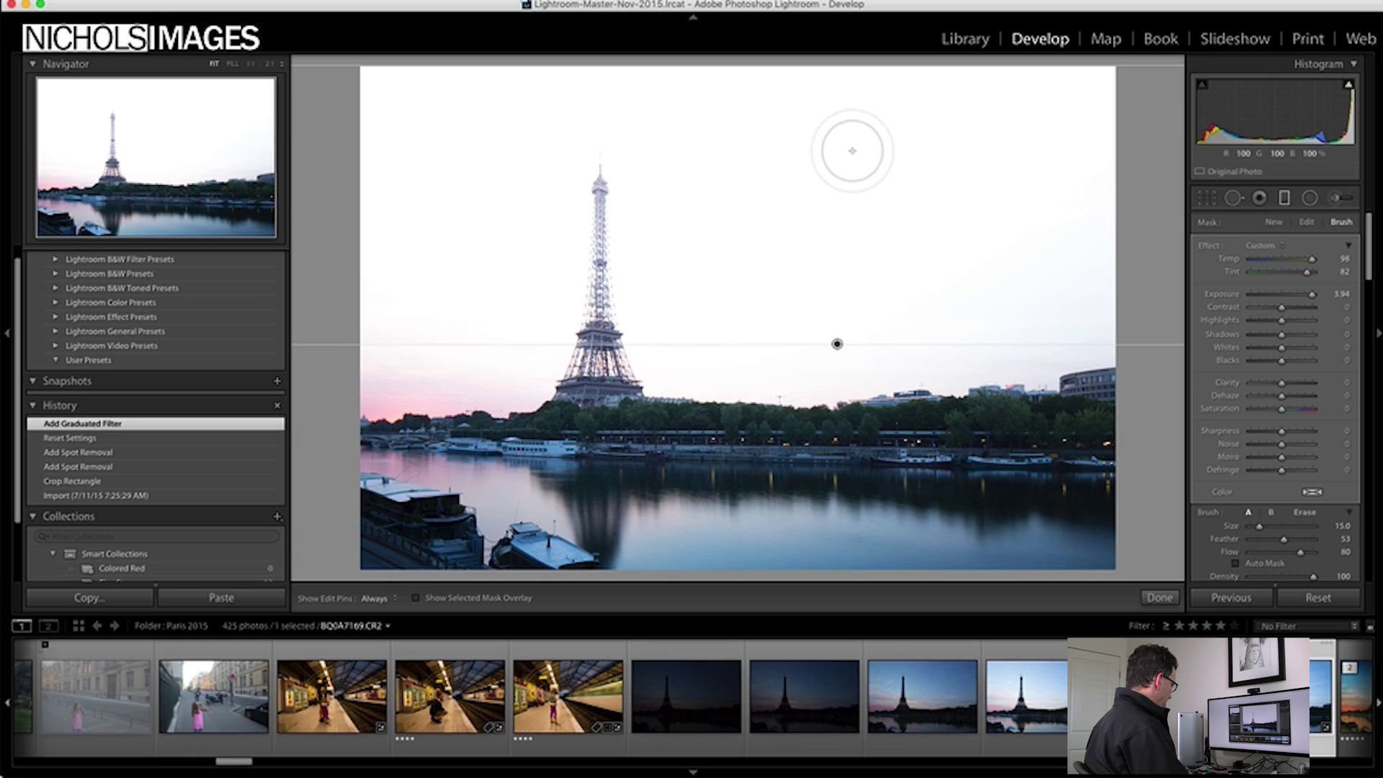
{"action": "mouse_move", "coordinate": [852, 150]}
{"action": "left_mouse_down"}
{"action": "mouse_move", "coordinate": [710, 150]}
{"action": "mouse_move", "coordinate": [800, 203]}
{"action": "mouse_move", "coordinate": [888, 124]}
{"action": "mouse_move", "coordinate": [655, 219]}
{"action": "mouse_move", "coordinate": [672, 172]}
{"action": "mouse_move", "coordinate": [296, 247]}
{"action": "mouse_move", "coordinate": [506, 103]}
{"action": "mouse_move", "coordinate": [503, 80]}
{"action": "mouse_move", "coordinate": [447, 182]}
{"action": "left_mouse_up"}
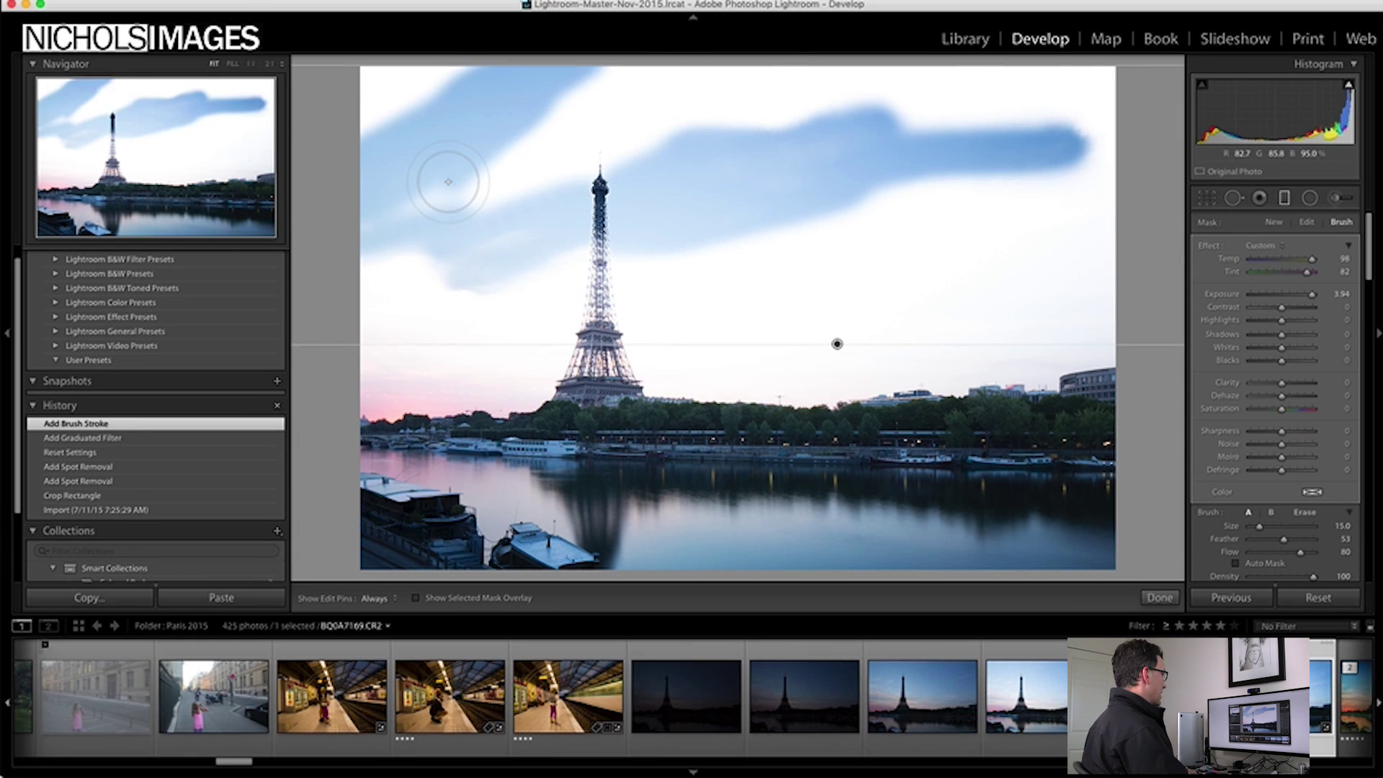
{"action": "key", "text": "super+z"}
{"action": "key", "text": "super+z"}
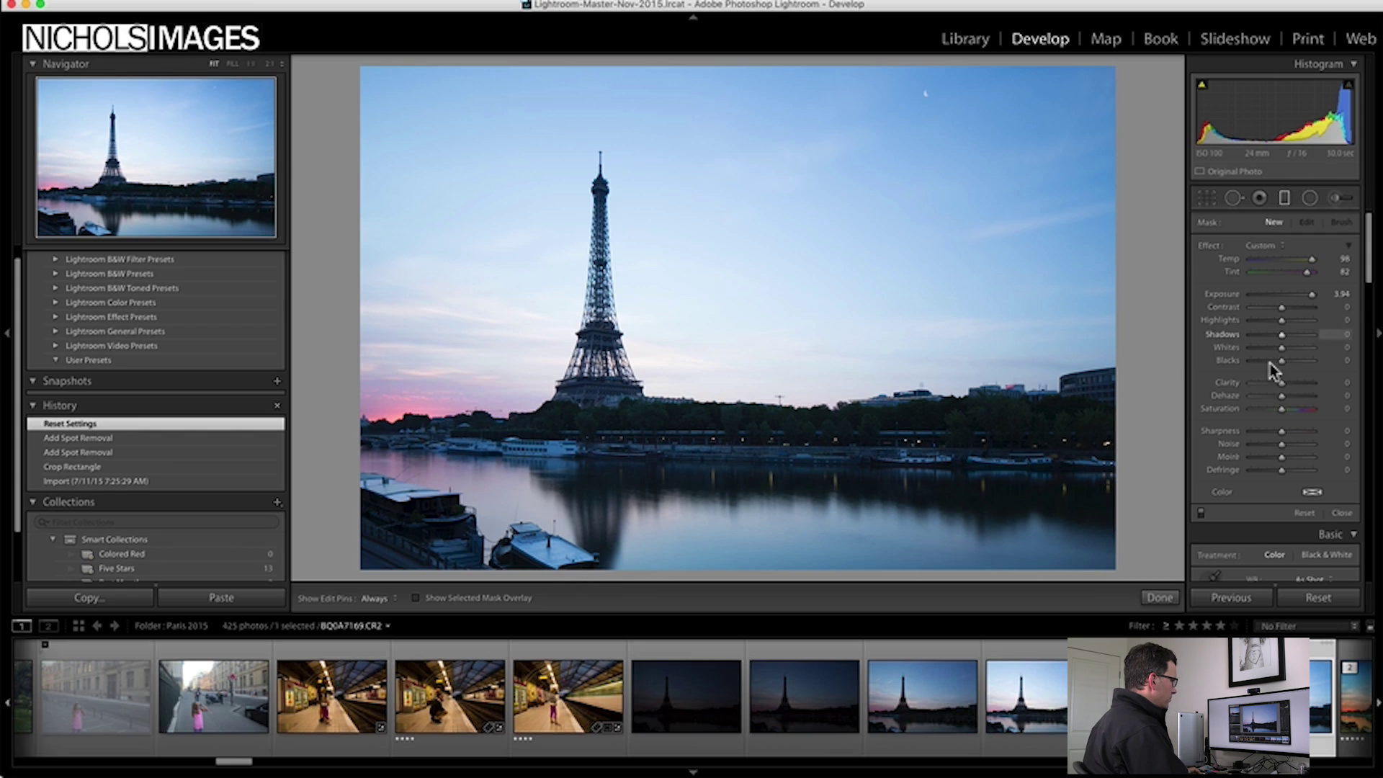
Step: Set the tone curve's point curve to Medium Contrast, and lower Darks to -32 and Lights to -25
{"action": "scroll", "coordinate": [1269, 363], "scroll_direction": "down", "scroll_amount": 3}
{"action": "scroll", "coordinate": [1271, 363], "scroll_direction": "down", "scroll_amount": 5}
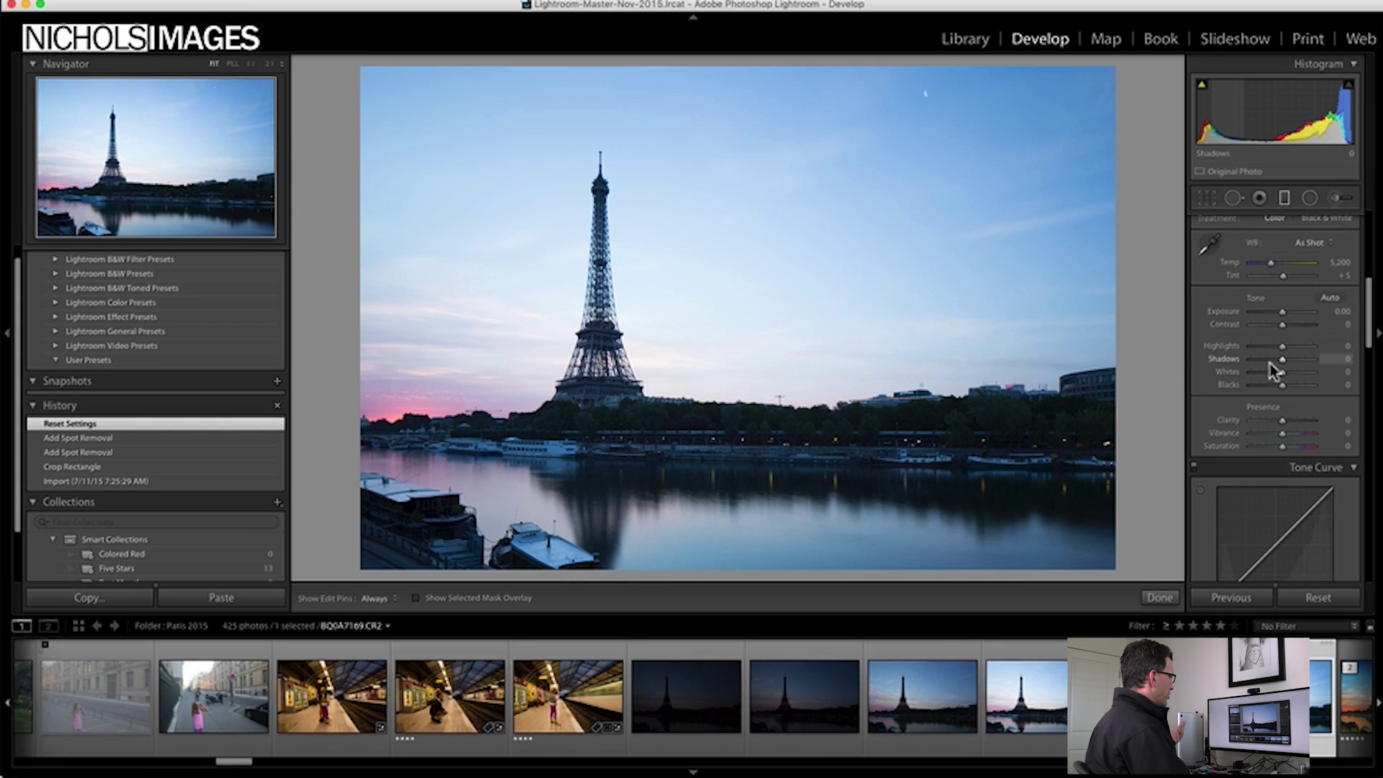
{"action": "scroll", "coordinate": [1269, 363], "scroll_direction": "down", "scroll_amount": 1}
{"action": "left_click", "coordinate": [1260, 468]}
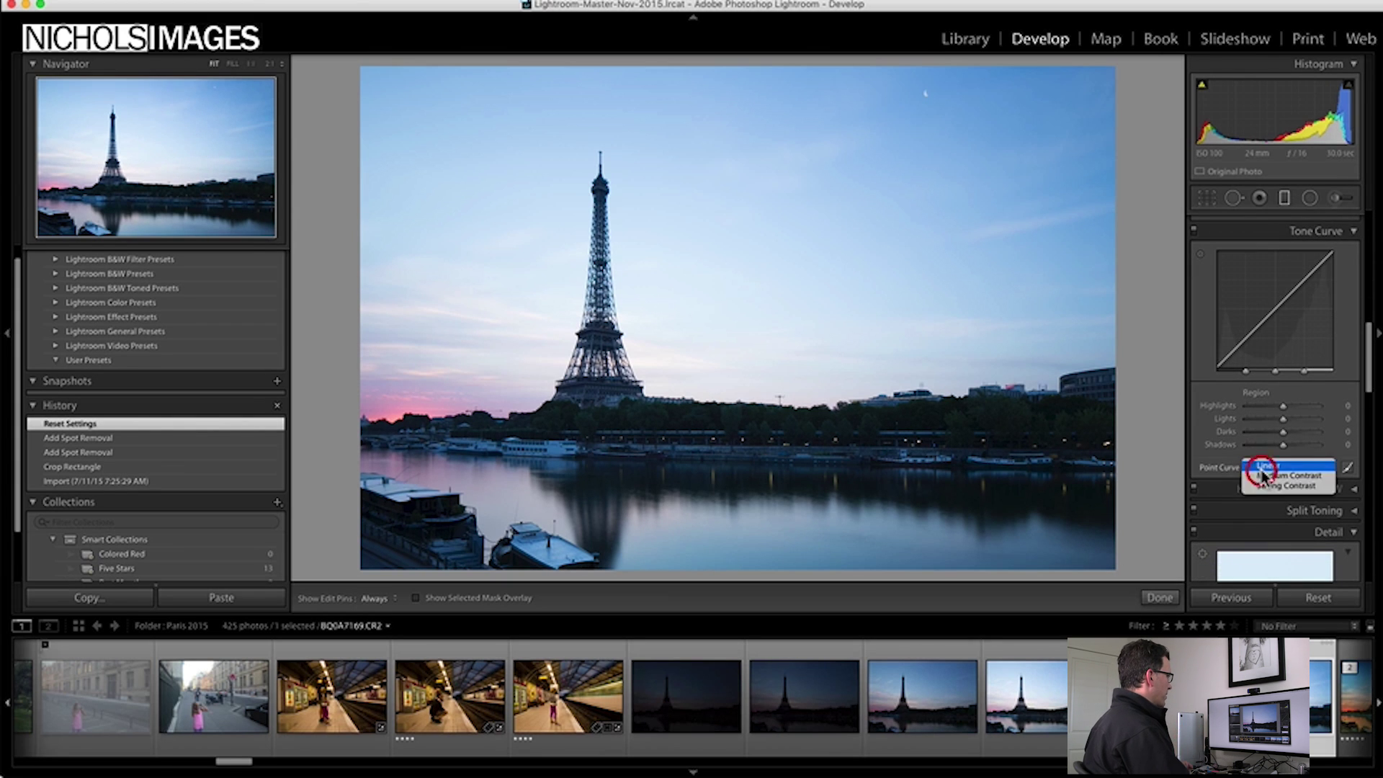
{"action": "left_click", "coordinate": [1265, 476]}
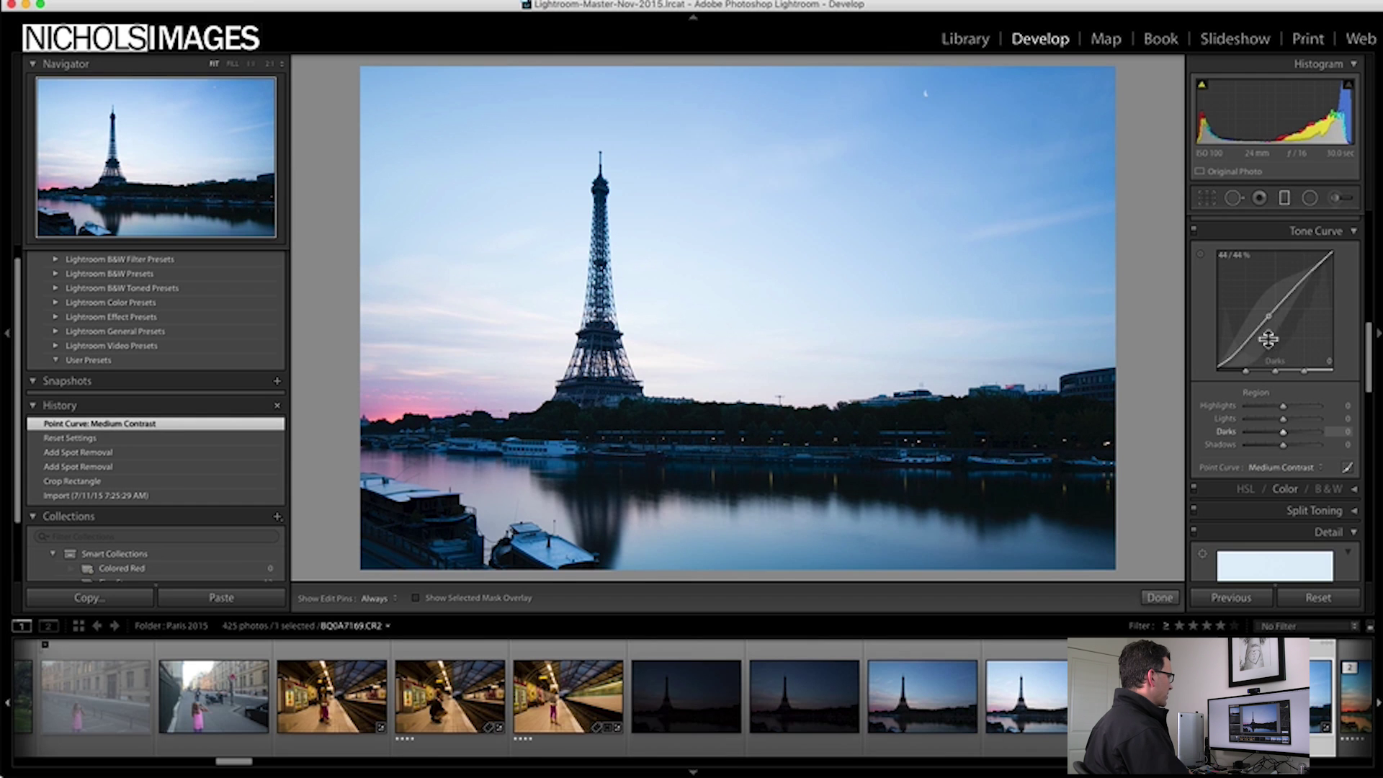
{"action": "left_click_drag", "start_coordinate": [1267, 331], "coordinate": [1268, 353]}
{"action": "mouse_move", "coordinate": [1294, 296]}
{"action": "left_mouse_down"}
{"action": "mouse_move", "coordinate": [1294, 280]}
{"action": "mouse_move", "coordinate": [1295, 296]}
{"action": "left_mouse_up"}
Step: Set the sharpening Amount to 20
{"action": "scroll", "coordinate": [1297, 386], "scroll_direction": "down", "scroll_amount": 3}
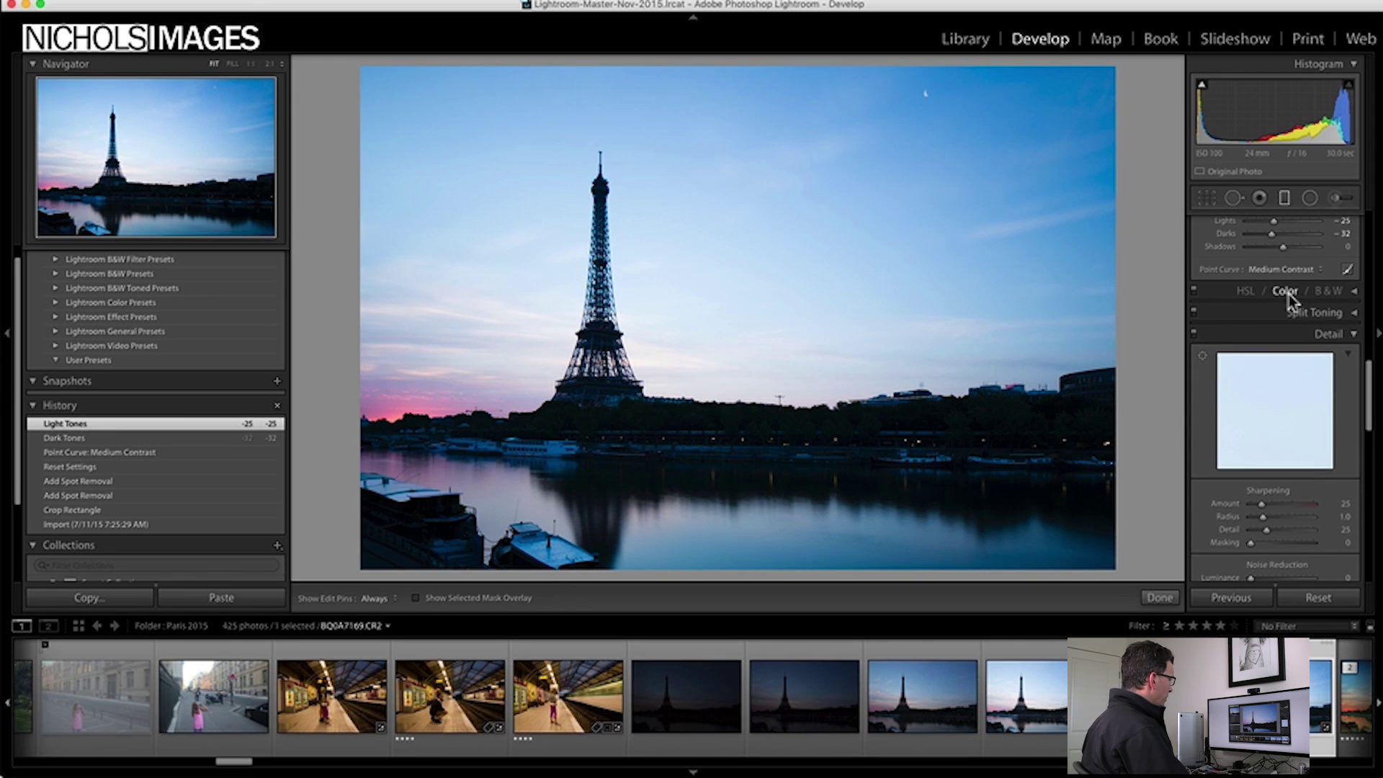
{"action": "scroll", "coordinate": [1286, 396], "scroll_direction": "down", "scroll_amount": 4}
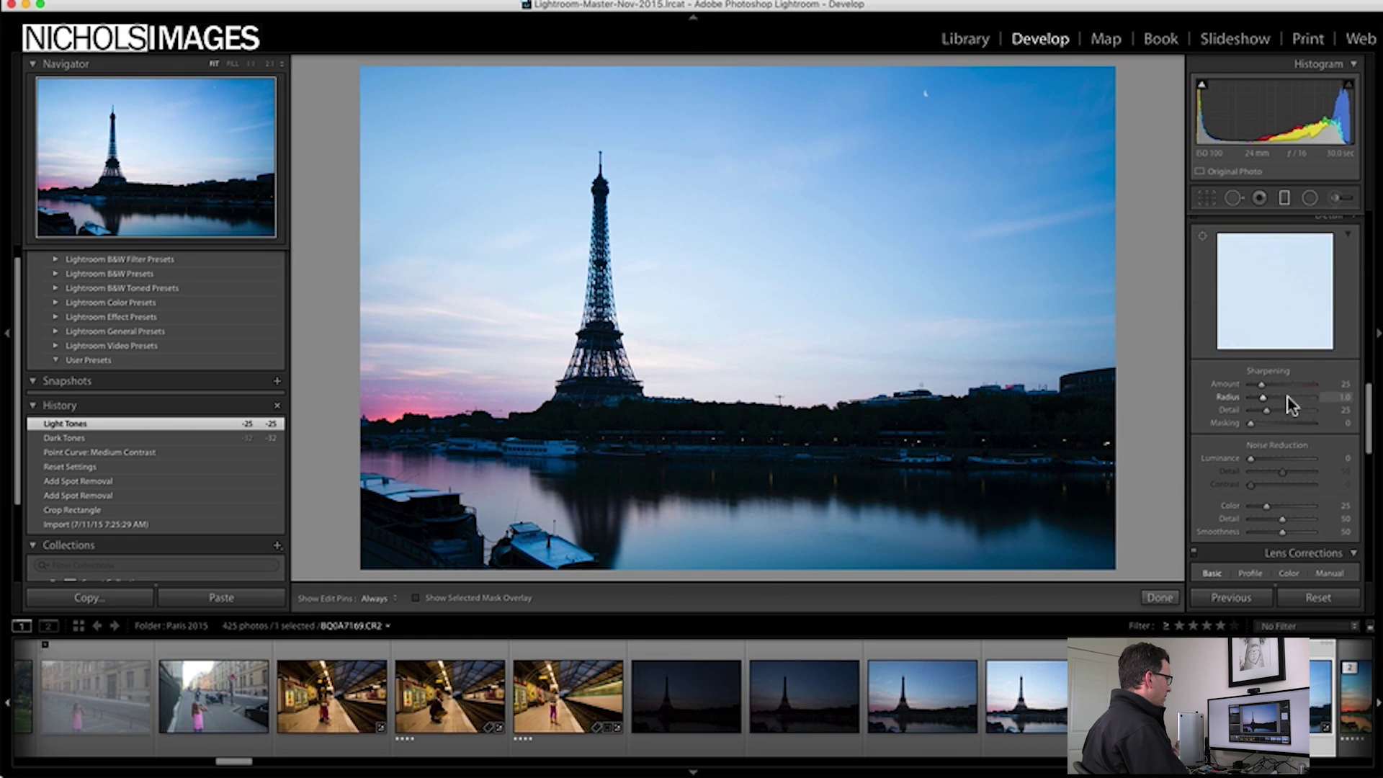
{"action": "left_click_drag", "start_coordinate": [1259, 386], "coordinate": [1260, 384]}
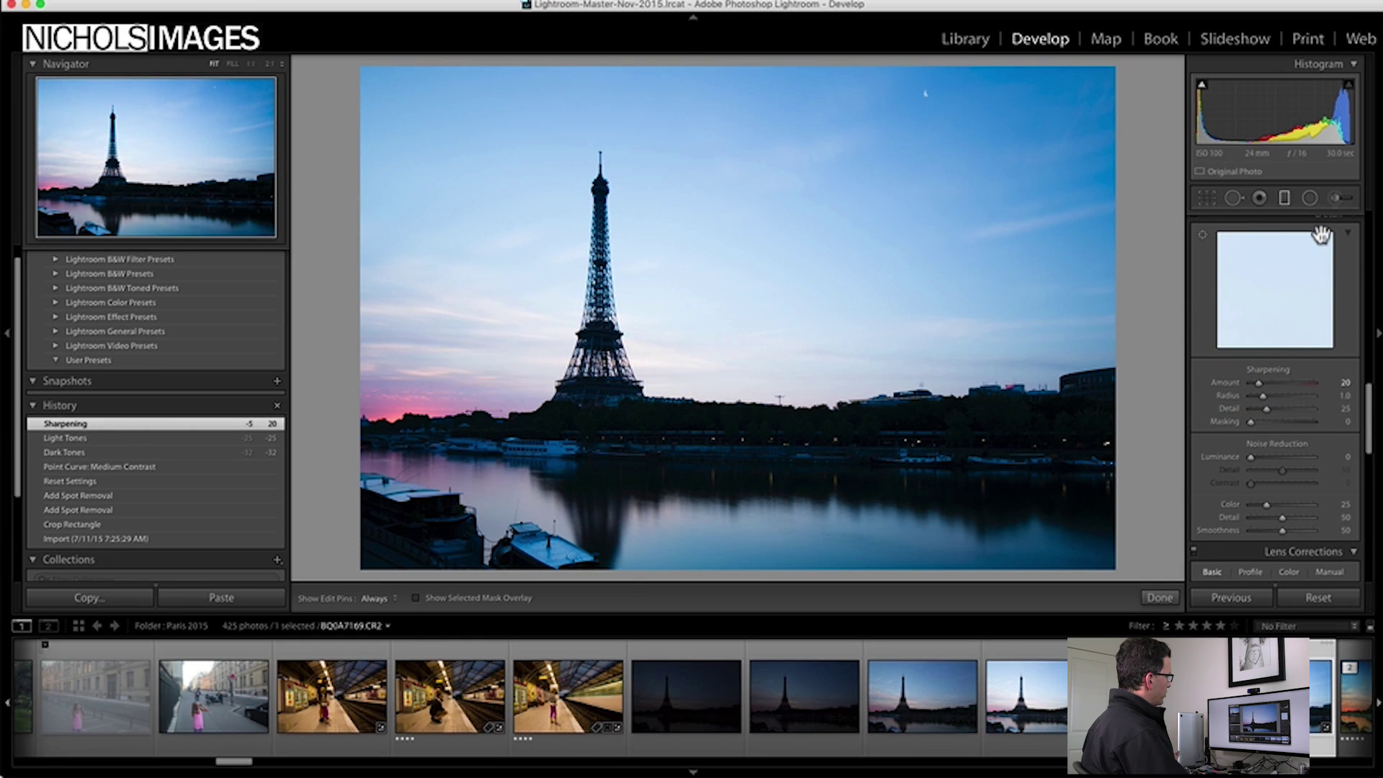
Step: Compare the Eiffel Tower photo with and without lens profile corrections, leaving them disabled
{"action": "scroll", "coordinate": [1297, 288], "scroll_direction": "down", "scroll_amount": 5}
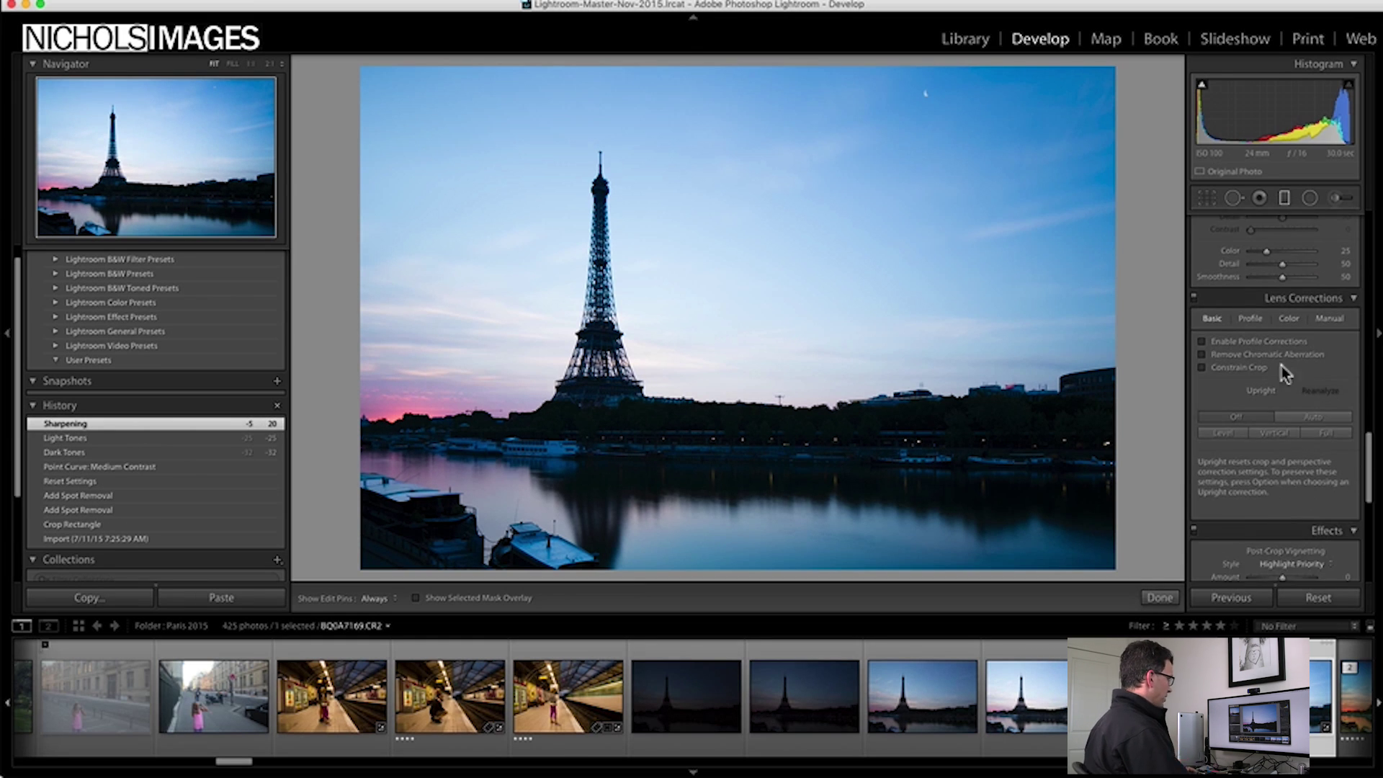
{"action": "left_click", "coordinate": [1272, 343]}
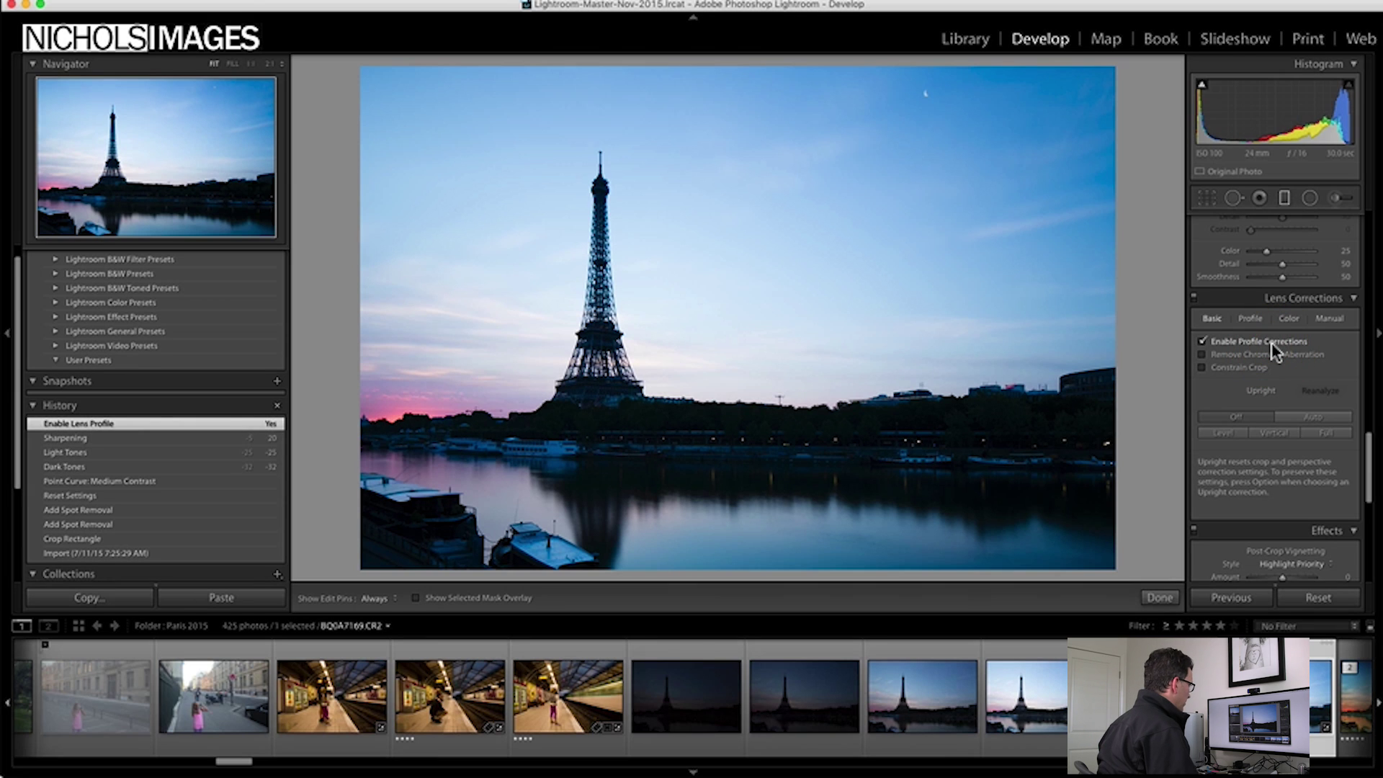
{"action": "left_click", "coordinate": [1272, 342]}
{"action": "left_click", "coordinate": [1272, 342]}
{"action": "left_click", "coordinate": [1272, 343]}
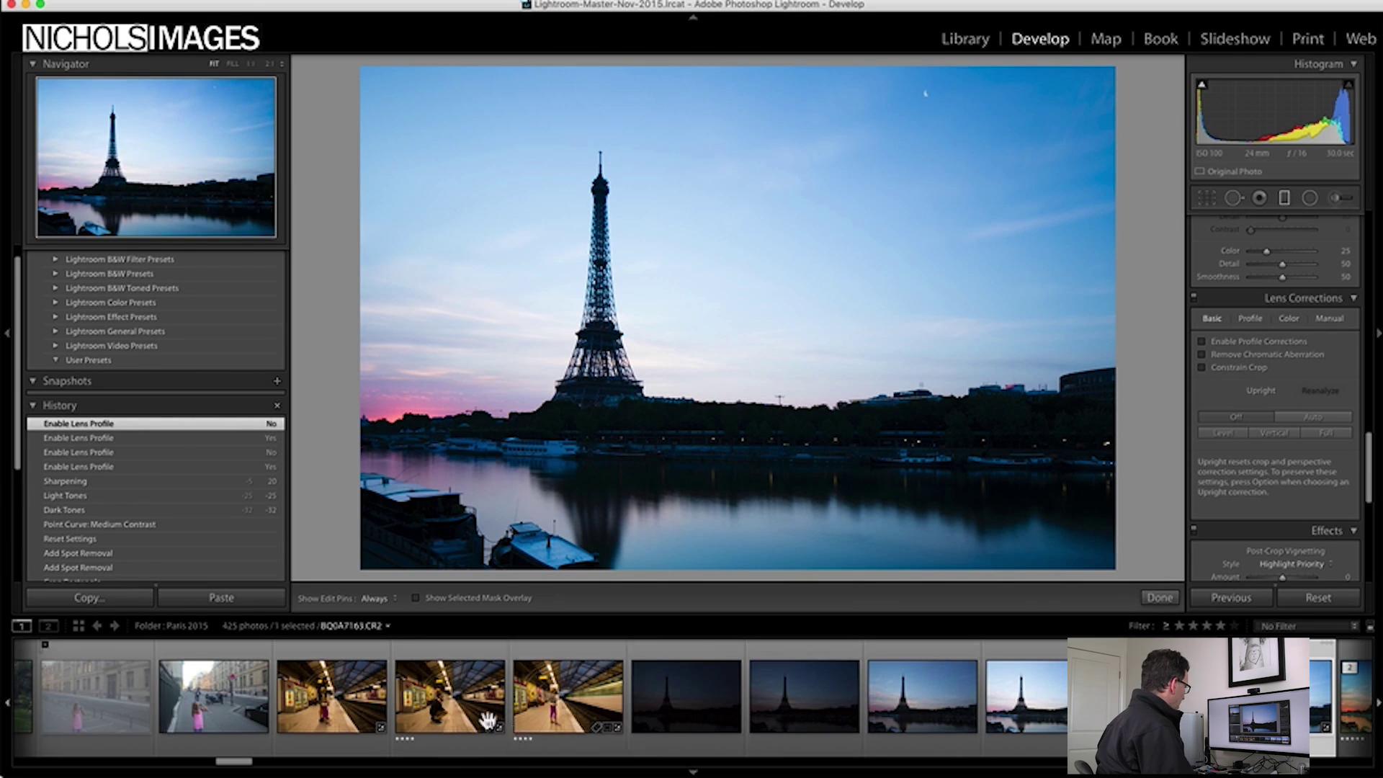
Step: Open the metro platform photo BQ0A7161.CR2 and compare it with lens profile corrections enabled and disabled
{"action": "left_click", "coordinate": [350, 709]}
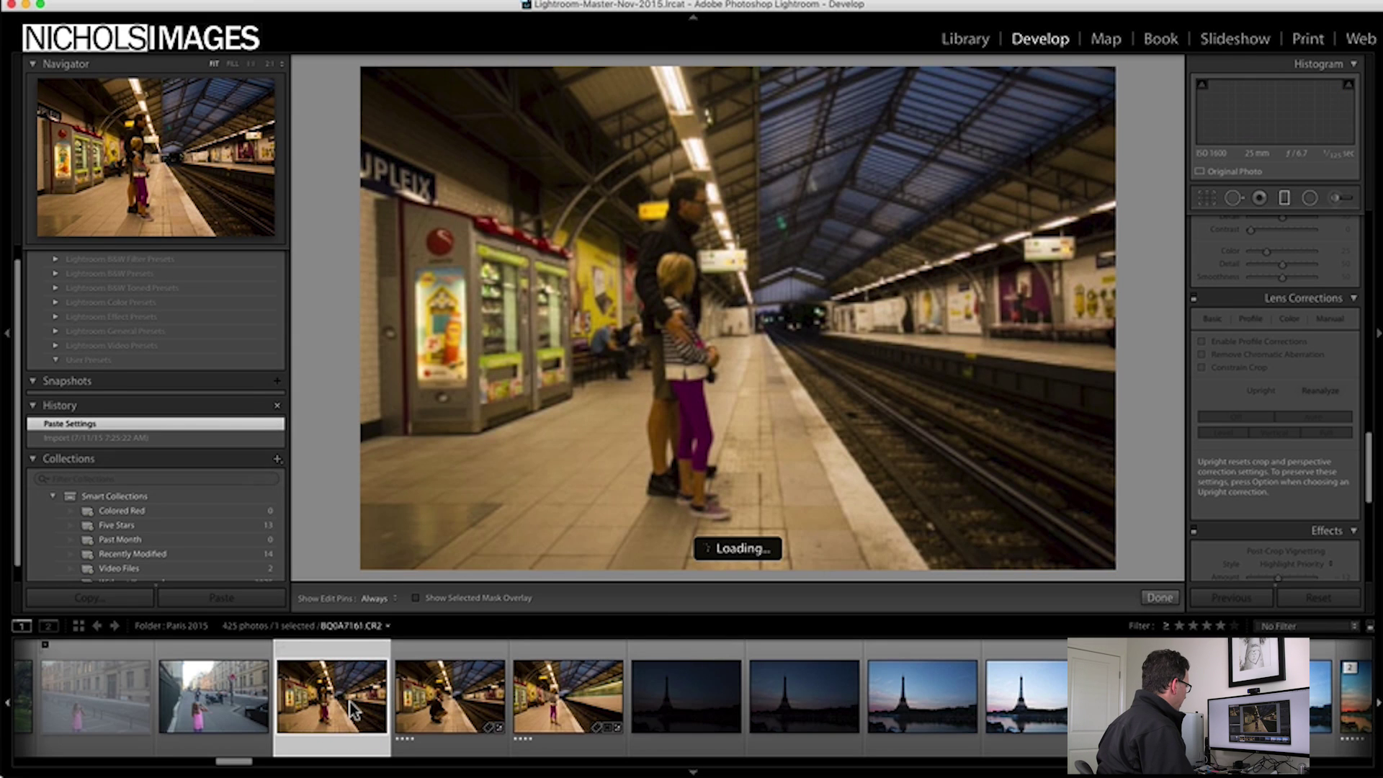
{"action": "left_click", "coordinate": [1289, 344]}
{"action": "left_click", "coordinate": [1289, 344]}
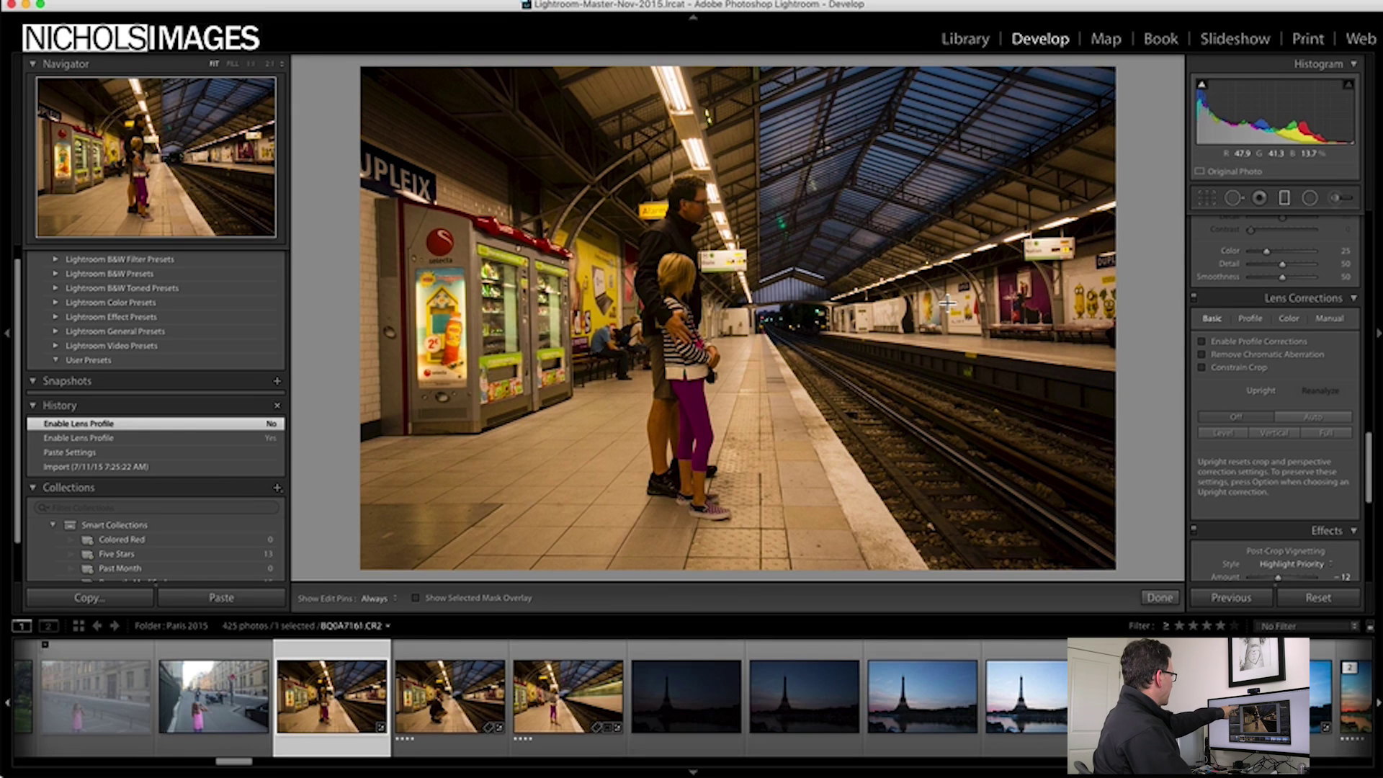
Step: Cycle through the photo's info overlays, leaving the file name, exposure and lens details displayed
{"action": "key", "text": "i"}
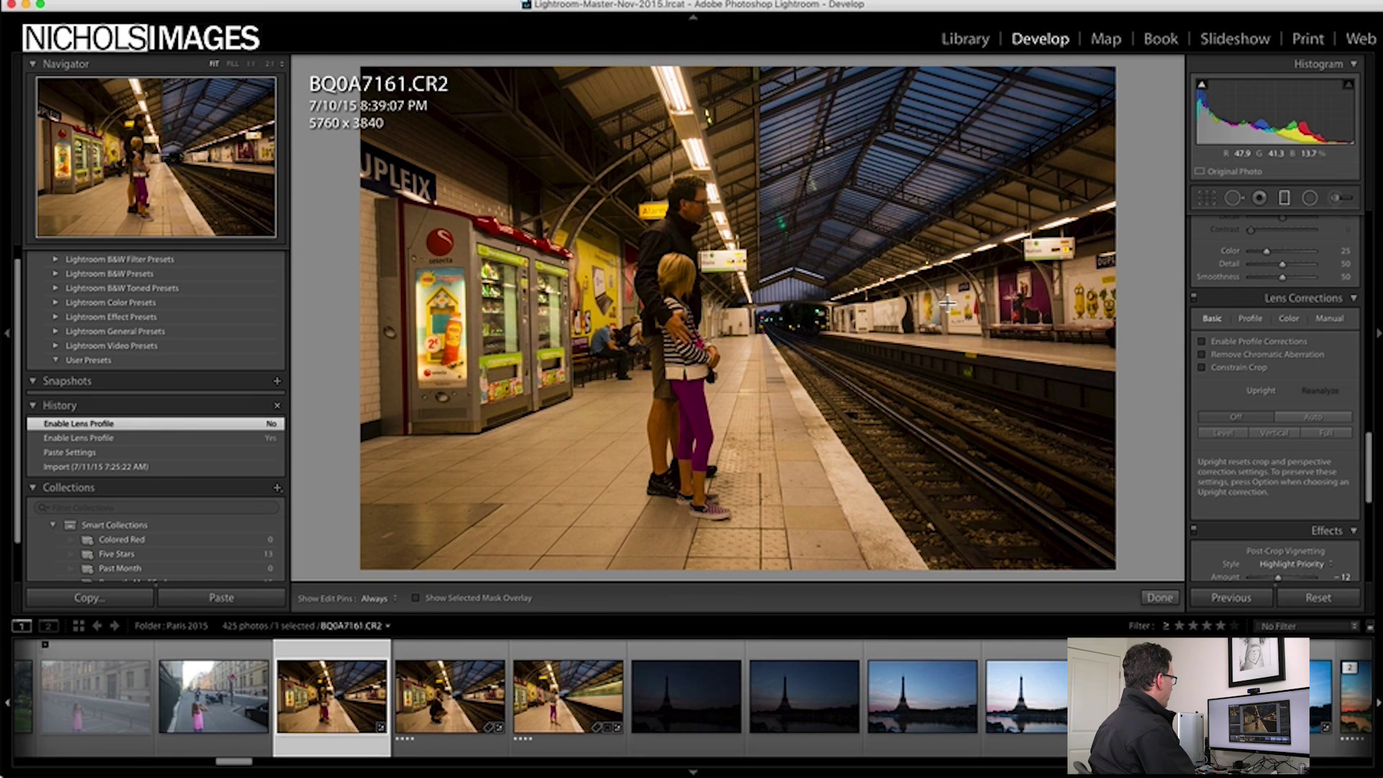
{"action": "key", "text": "i"}
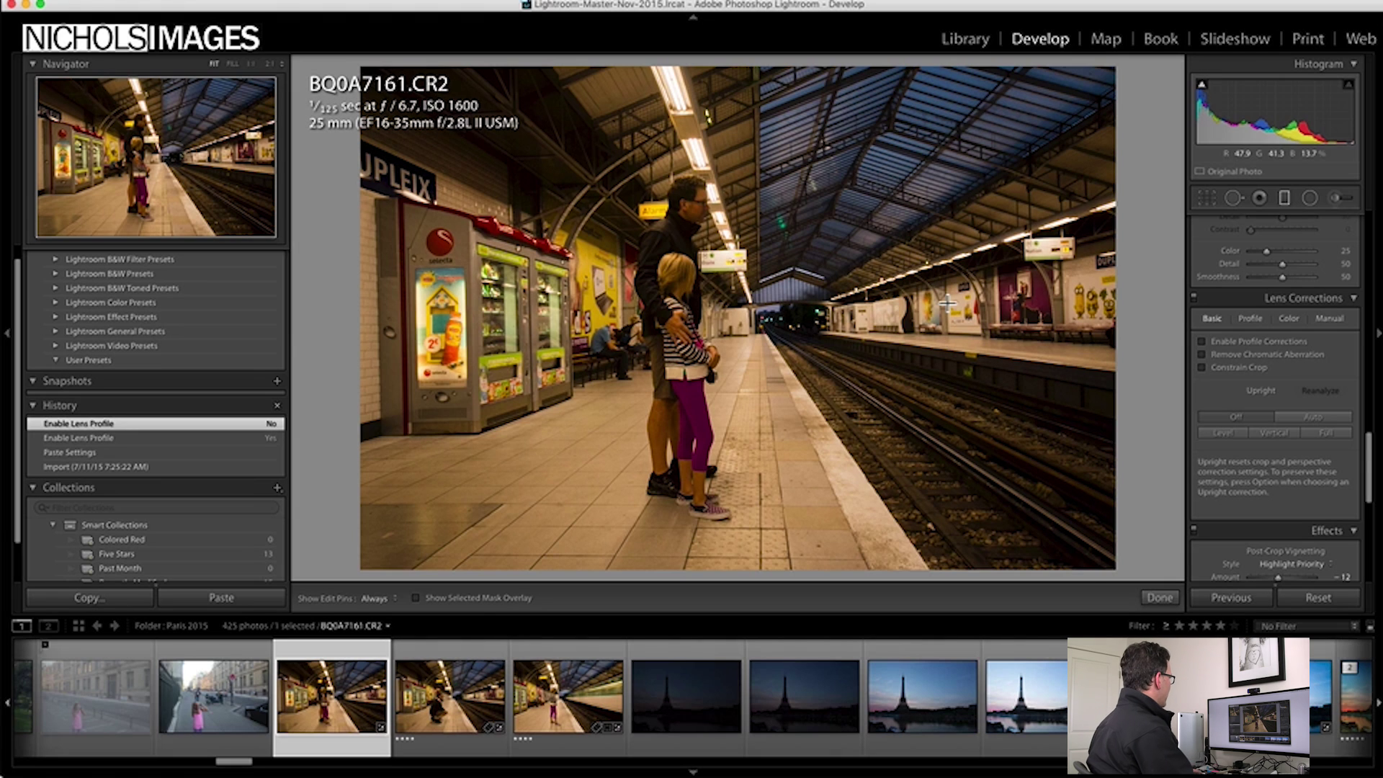
{"action": "key", "text": "i"}
{"action": "key", "text": "i"}
{"action": "key", "text": "i"}
{"action": "key", "text": "i"}
{"action": "key", "text": "i"}
{"action": "key", "text": "i"}
{"action": "key", "text": "i"}
{"action": "key", "text": "i"}
{"action": "key", "text": "i"}
{"action": "key", "text": "i"}
{"action": "key", "text": "i"}
{"action": "key", "text": "i"}
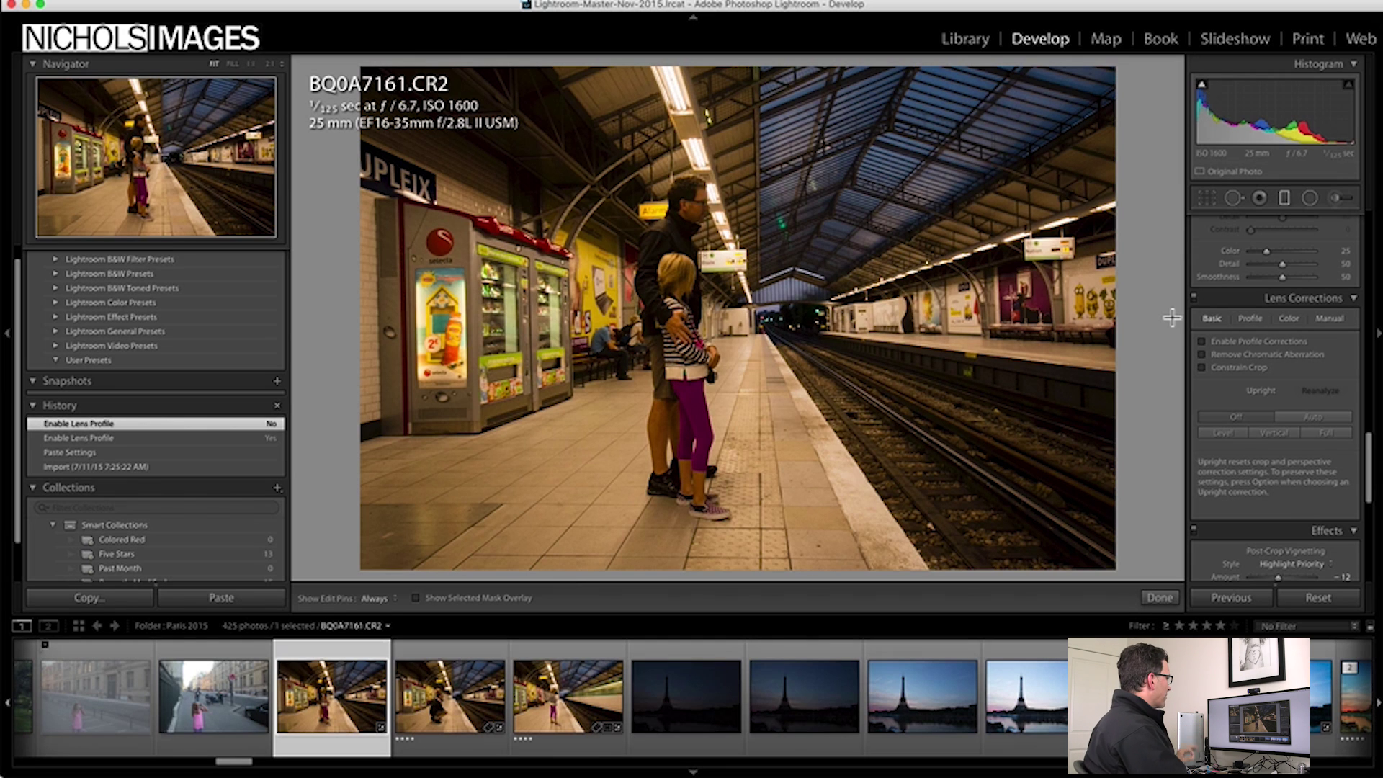
Step: Compare the metro photo with and without lens profile corrections, leaving them enabled
{"action": "left_click", "coordinate": [1273, 342]}
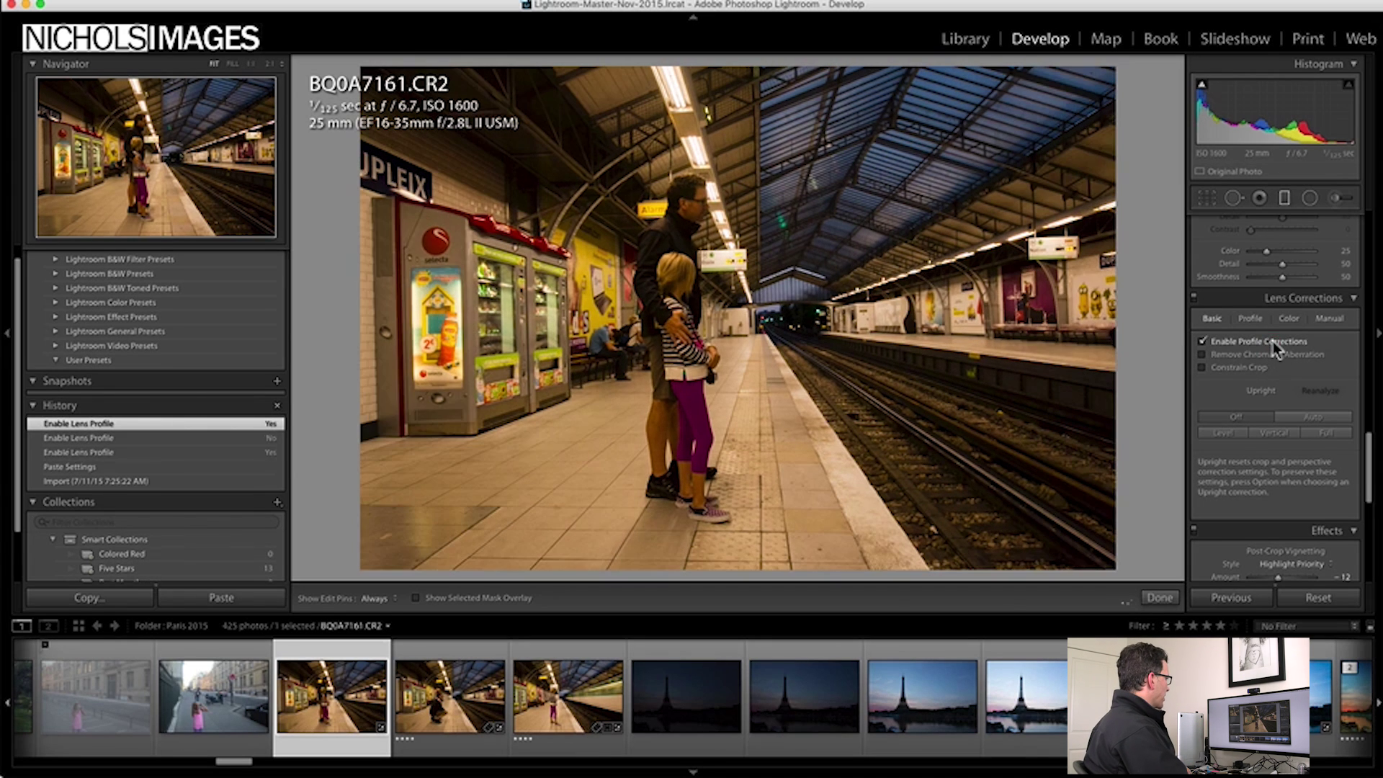
{"action": "left_click", "coordinate": [1273, 341]}
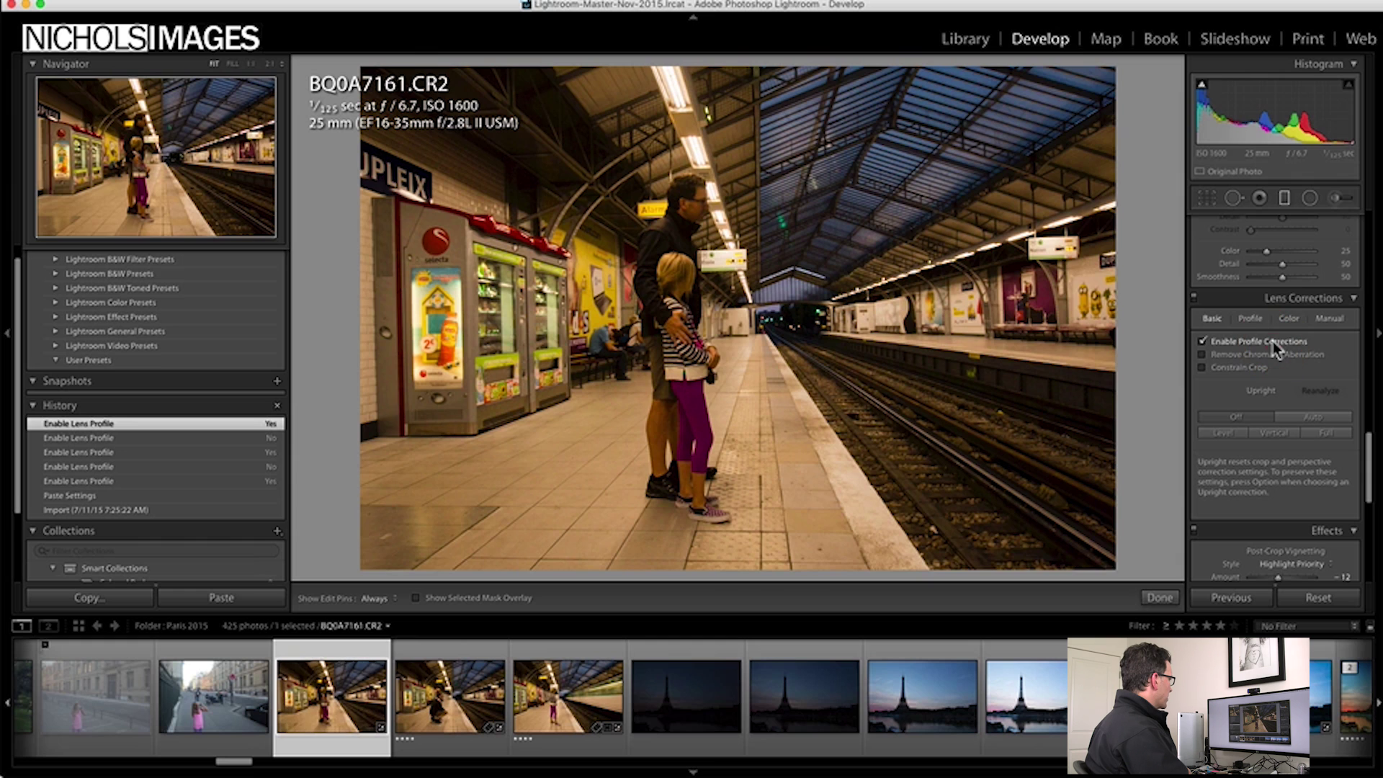
{"action": "left_click", "coordinate": [1273, 341]}
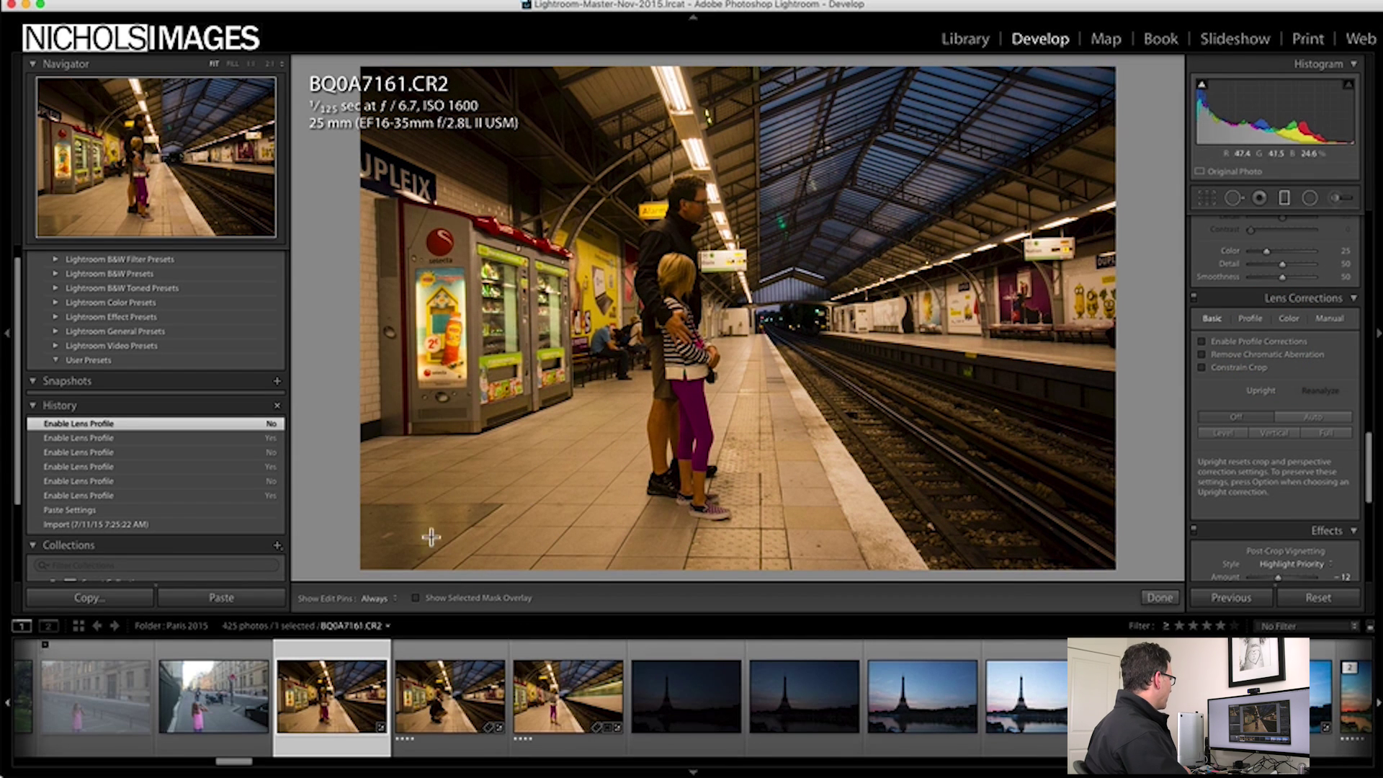
{"action": "left_click", "coordinate": [1266, 342]}
{"action": "left_click", "coordinate": [1266, 342]}
{"action": "left_click", "coordinate": [1266, 343]}
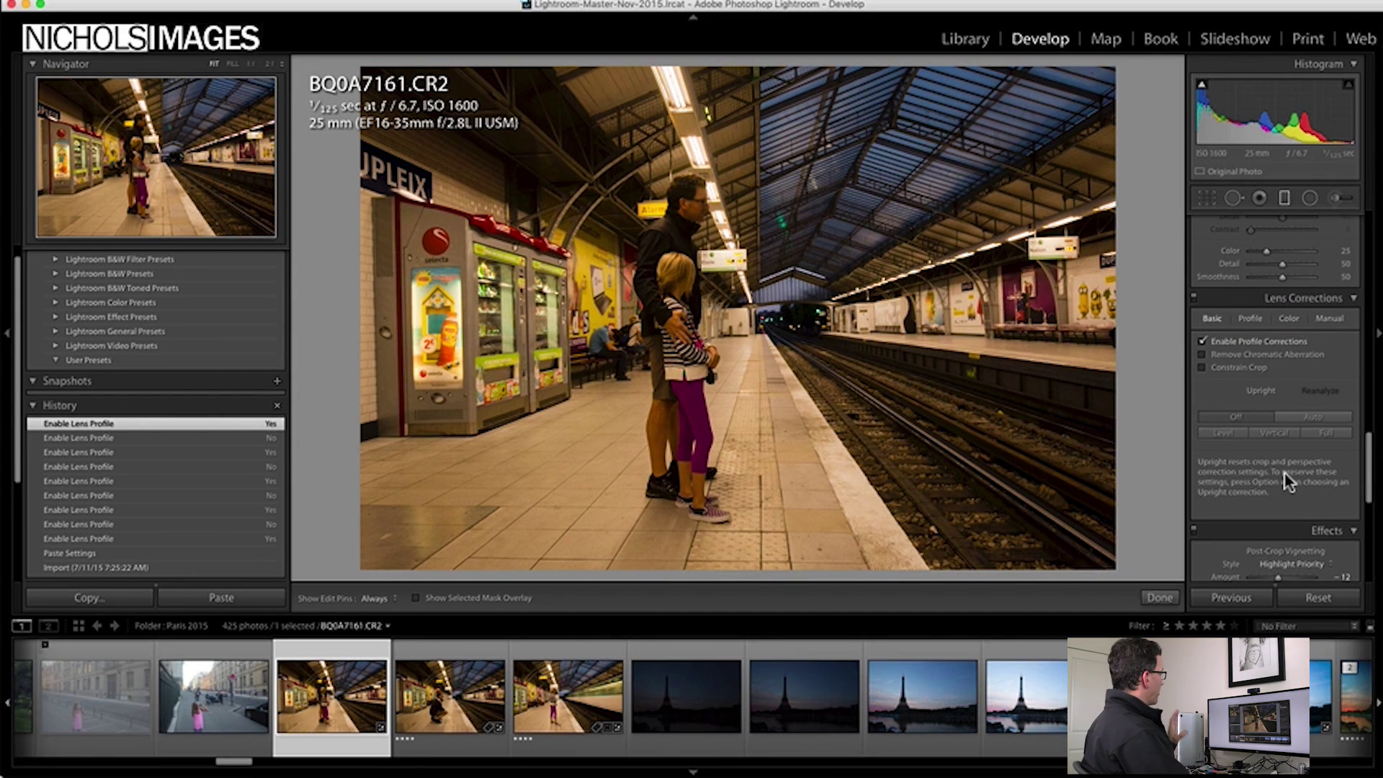
Step: Set the Post-Crop Vignetting Amount to 4 and look over the Camera Calibration settings
{"action": "scroll", "coordinate": [1285, 475], "scroll_direction": "down", "scroll_amount": 5}
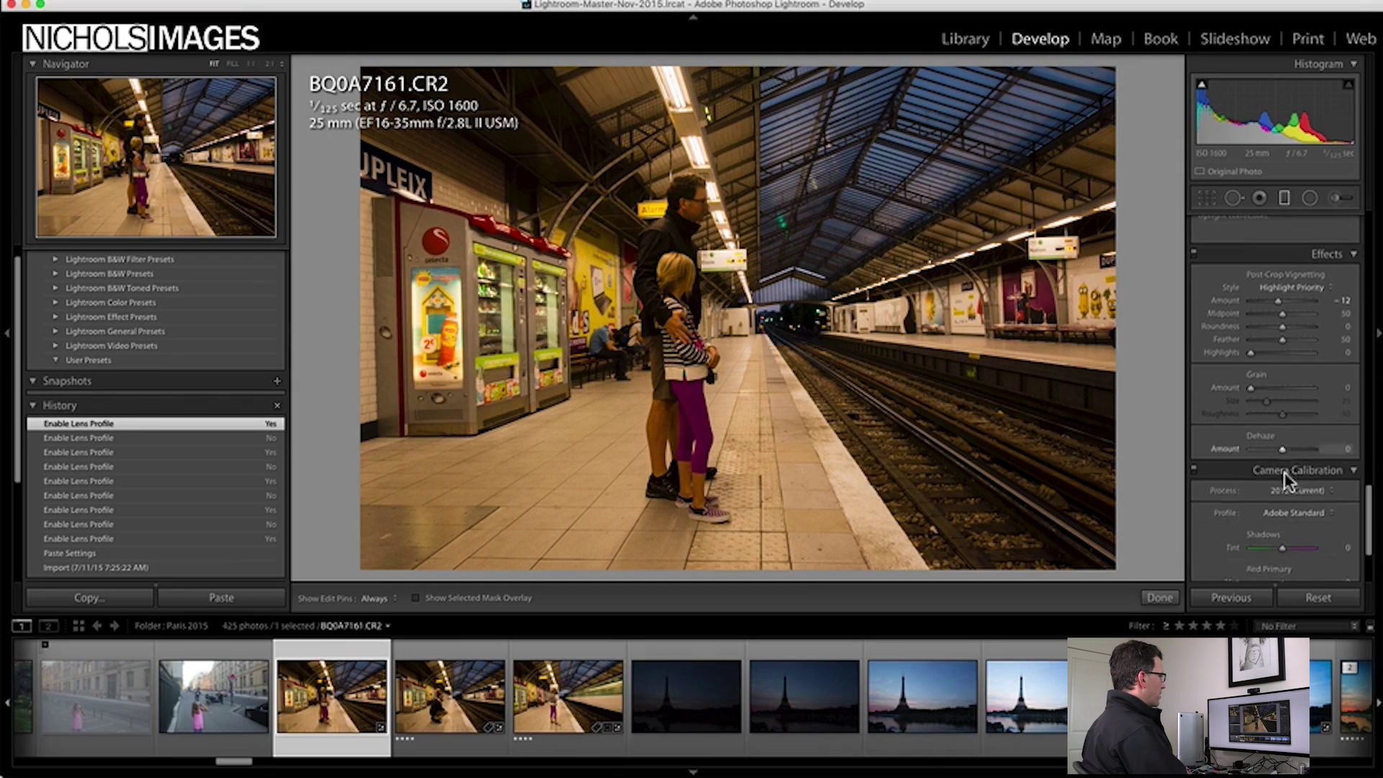
{"action": "mouse_move", "coordinate": [1278, 301]}
{"action": "left_mouse_down"}
{"action": "mouse_move", "coordinate": [1306, 304]}
{"action": "mouse_move", "coordinate": [1285, 303]}
{"action": "left_mouse_up"}
{"action": "scroll", "coordinate": [1289, 402], "scroll_direction": "down", "scroll_amount": 3}
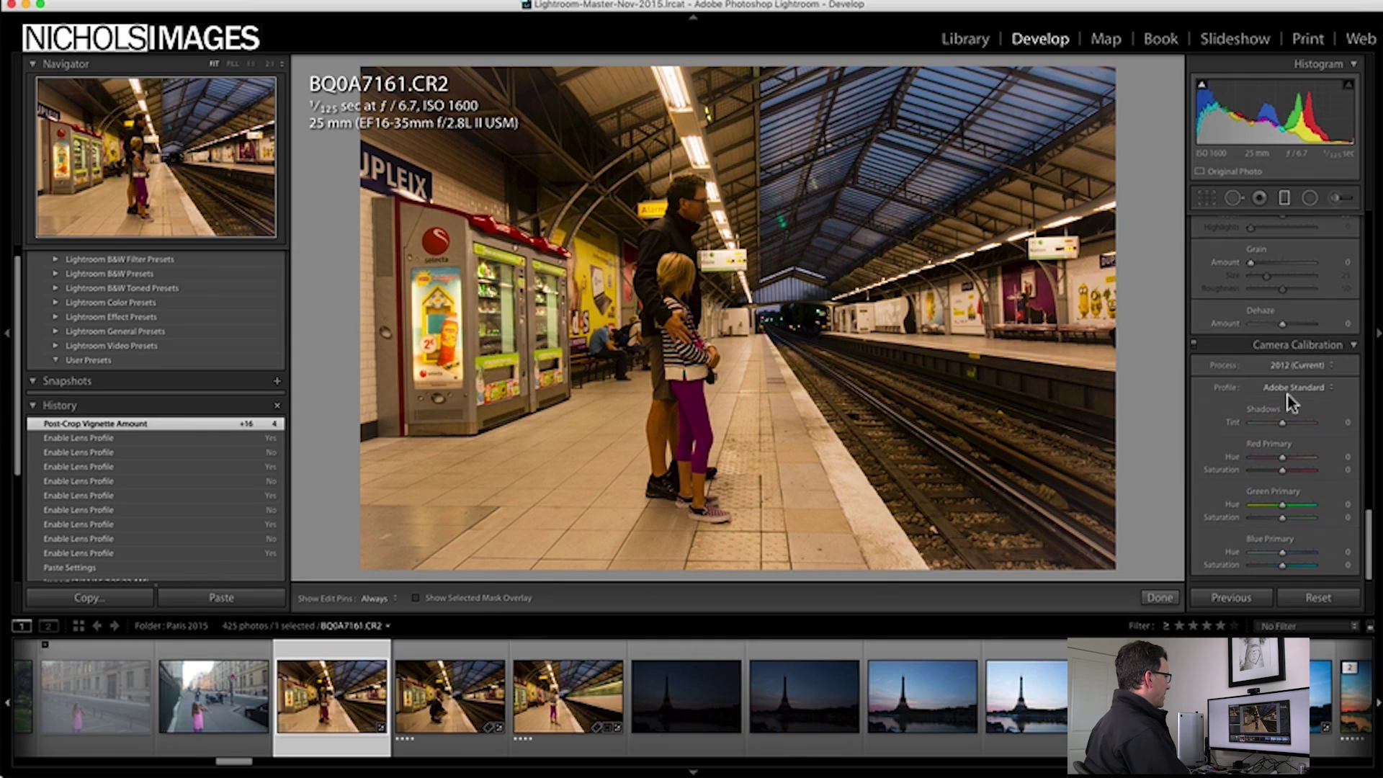
Step: Reset all develop settings of the metro photo, and undo the reset
{"action": "scroll", "coordinate": [1289, 402], "scroll_direction": "up", "scroll_amount": 10}
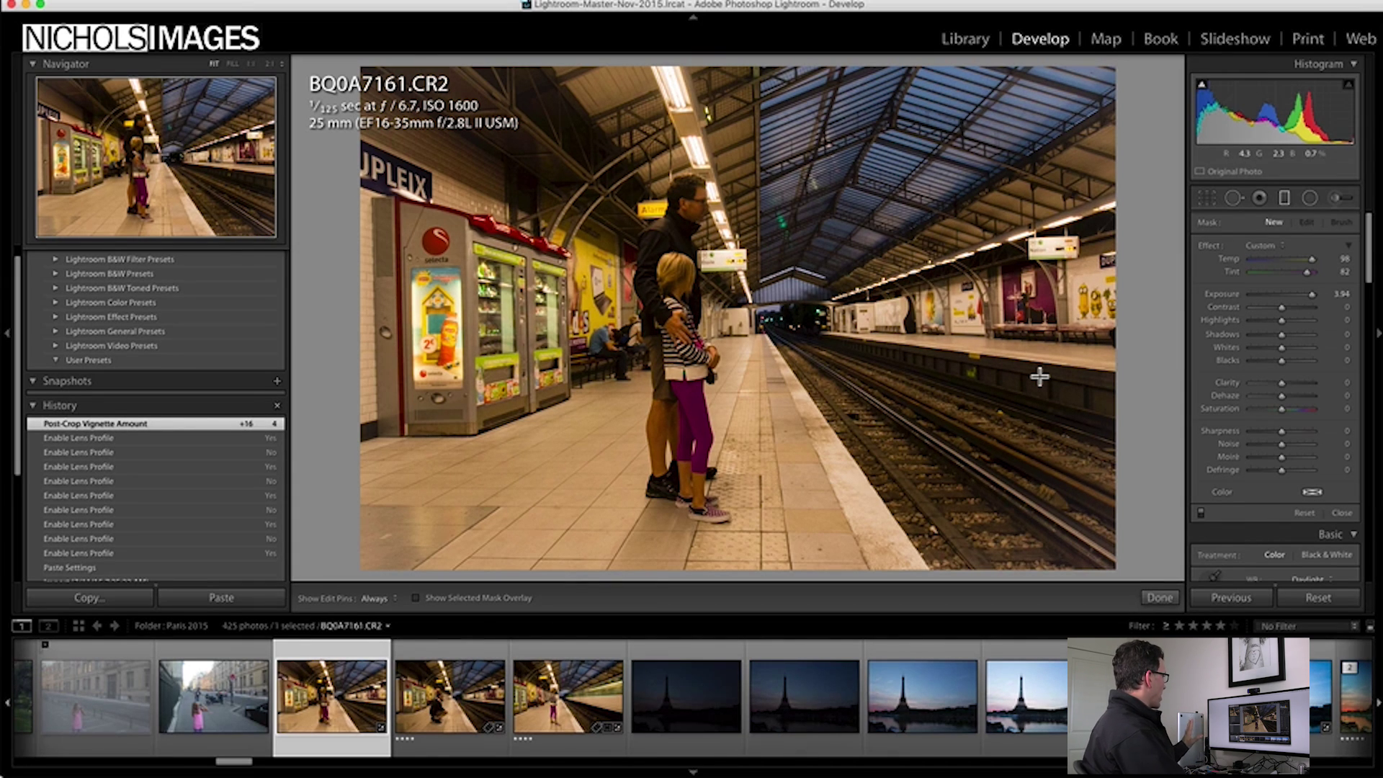
{"action": "left_click", "coordinate": [1317, 598]}
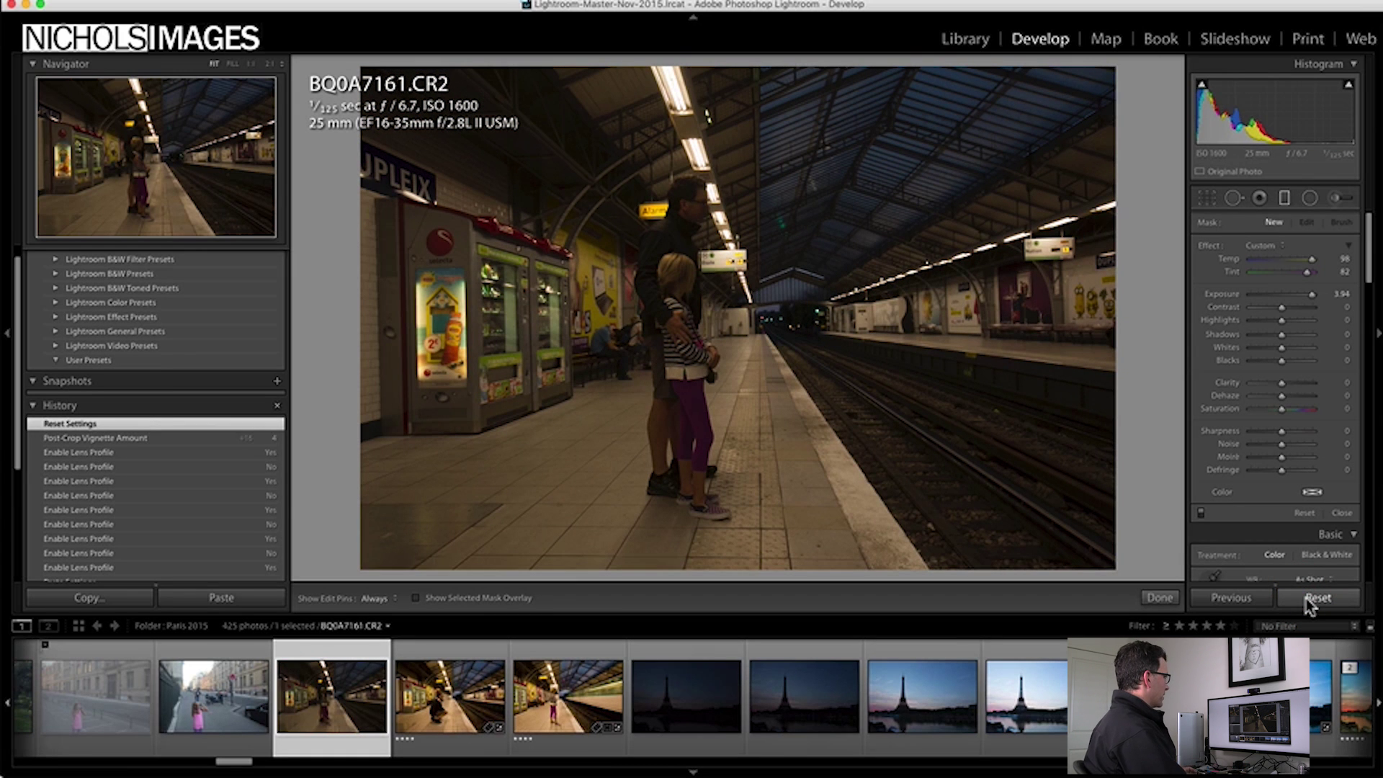
{"action": "key", "text": "super+z"}
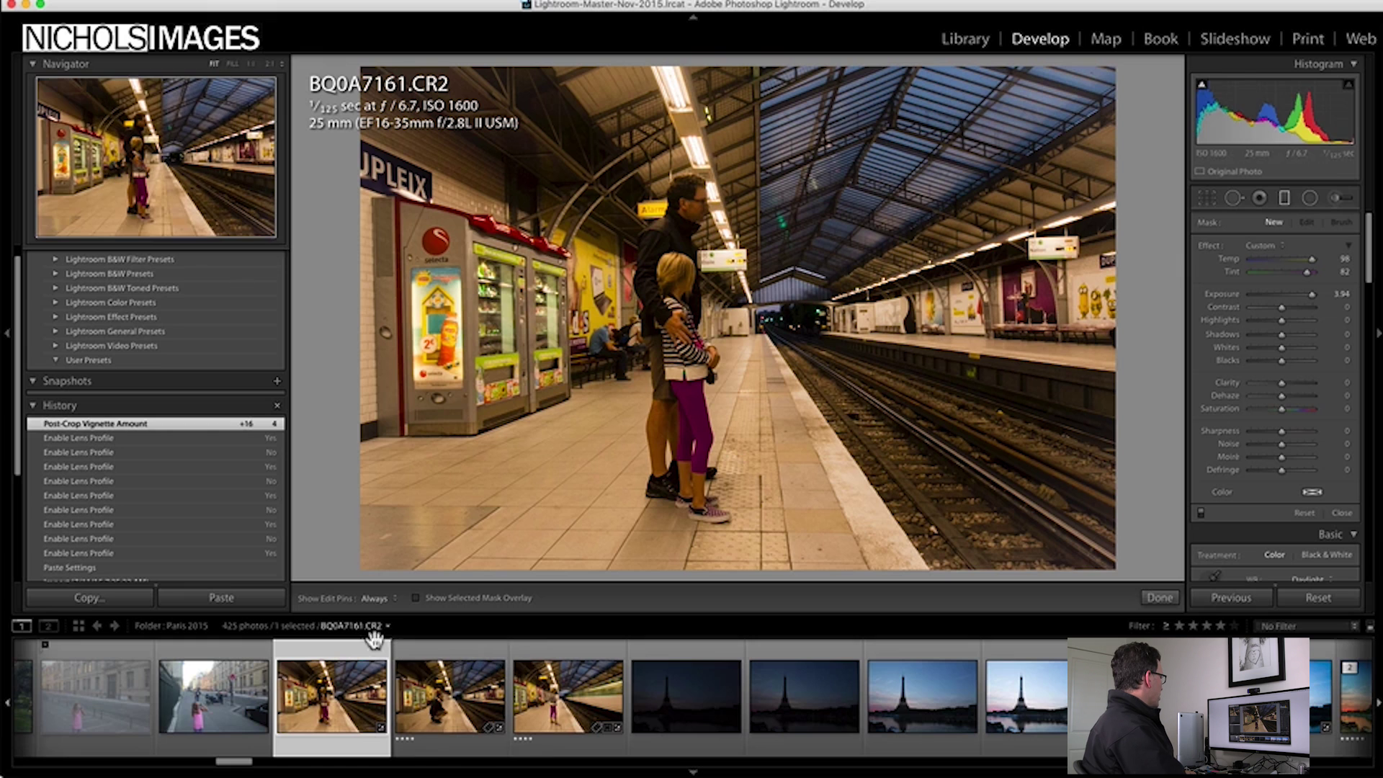
Step: Create a virtual copy of the metro photo BQ0A7161.CR2 and convert the copy to Black & White
{"action": "right_click", "coordinate": [358, 653]}
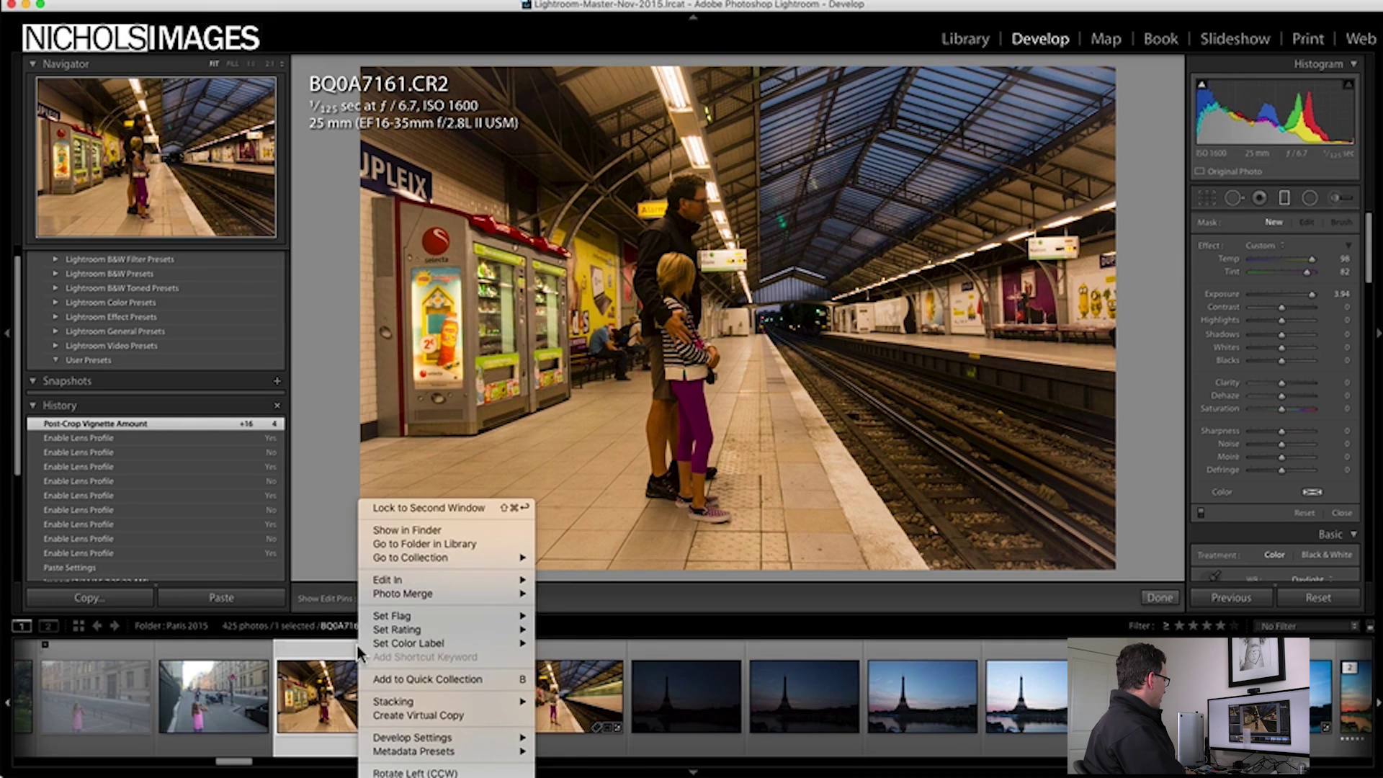
{"action": "left_click", "coordinate": [438, 710]}
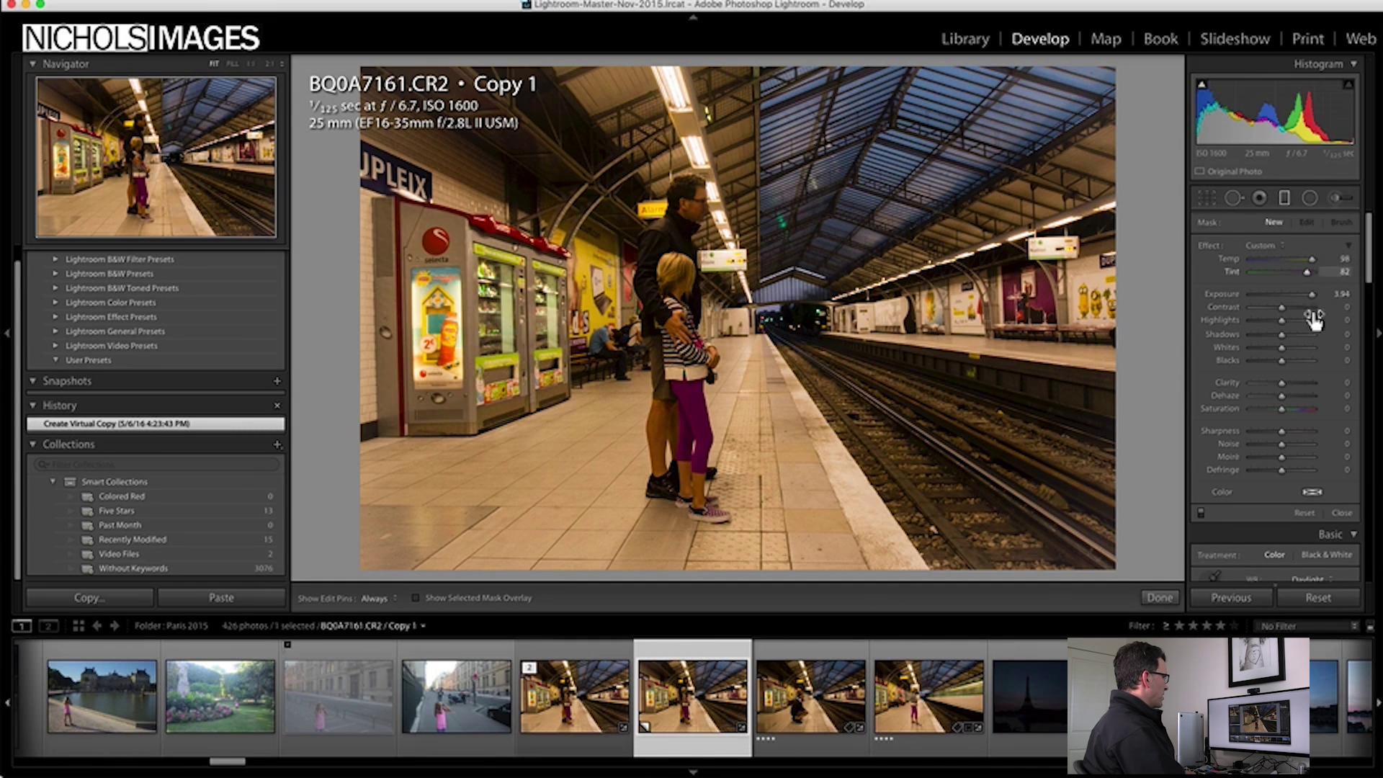
{"action": "scroll", "coordinate": [1299, 337], "scroll_direction": "up", "scroll_amount": 1}
{"action": "scroll", "coordinate": [1298, 337], "scroll_direction": "down", "scroll_amount": 4}
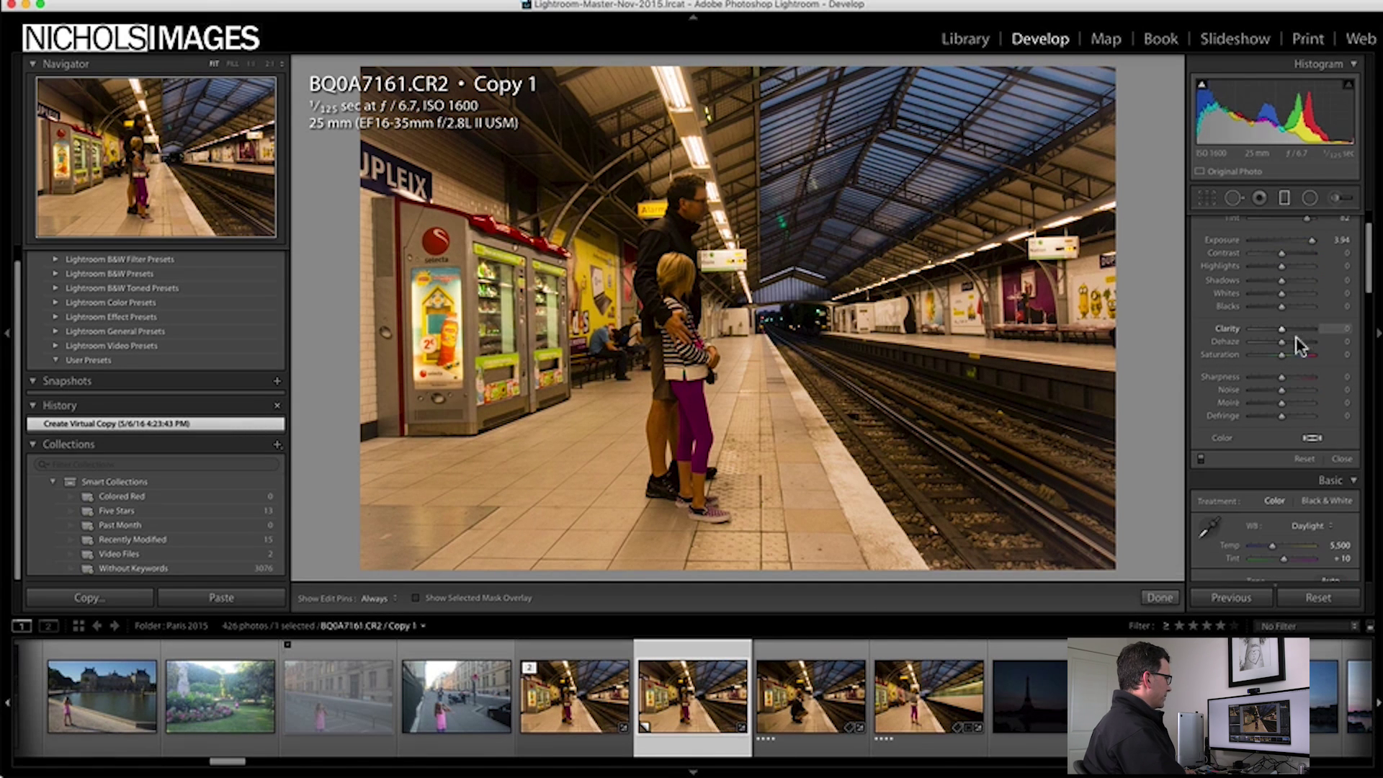
{"action": "left_click", "coordinate": [1324, 500]}
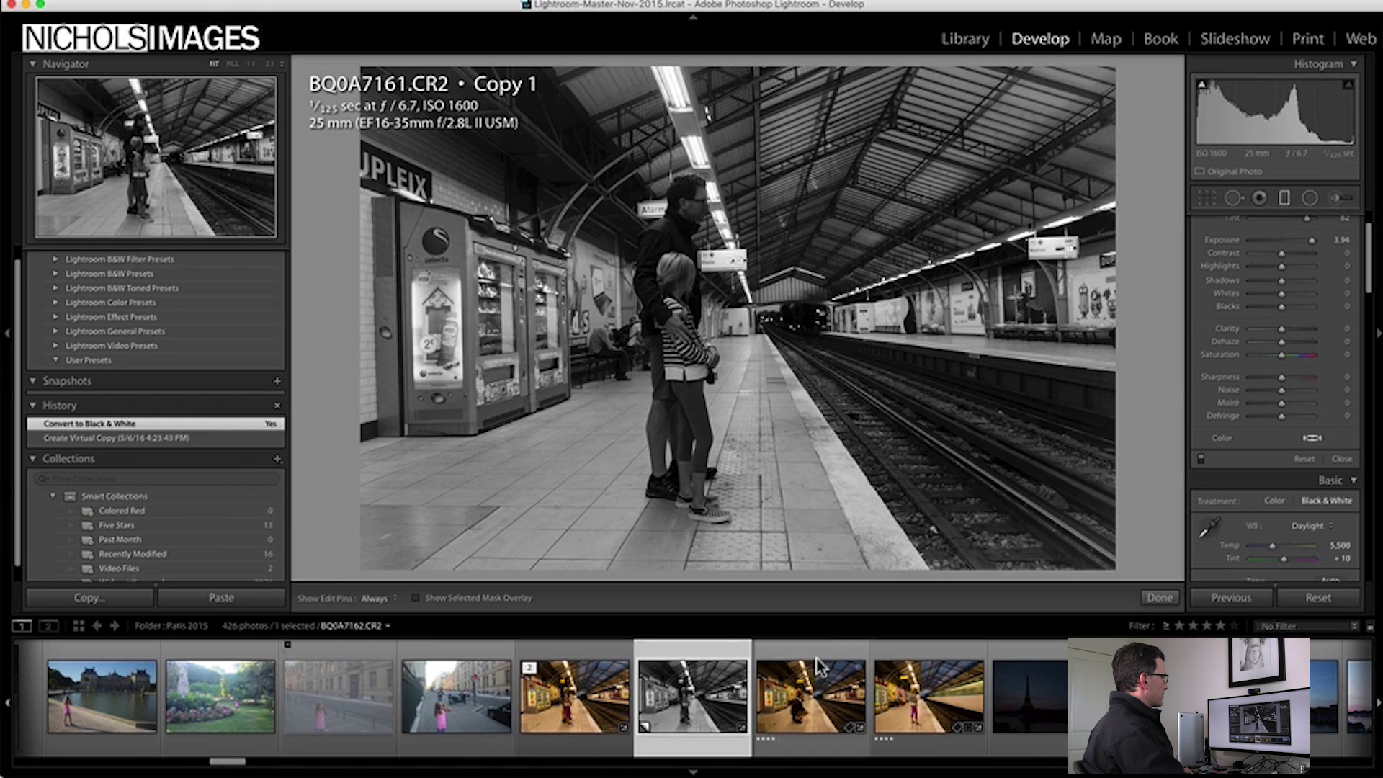
Step: View the Map module, and look through the page layouts and book settings in the Book module
{"action": "left_click", "coordinate": [1107, 41]}
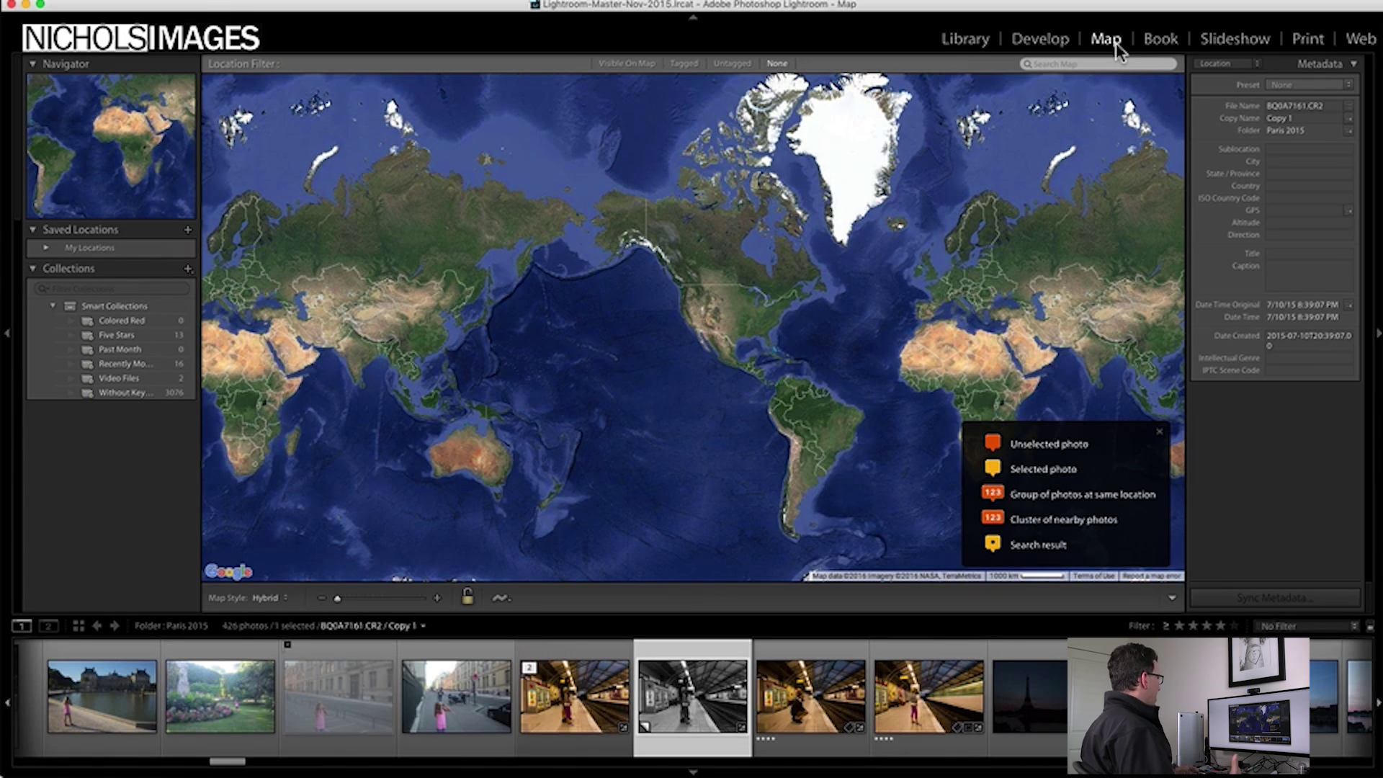
{"action": "left_click", "coordinate": [1156, 45]}
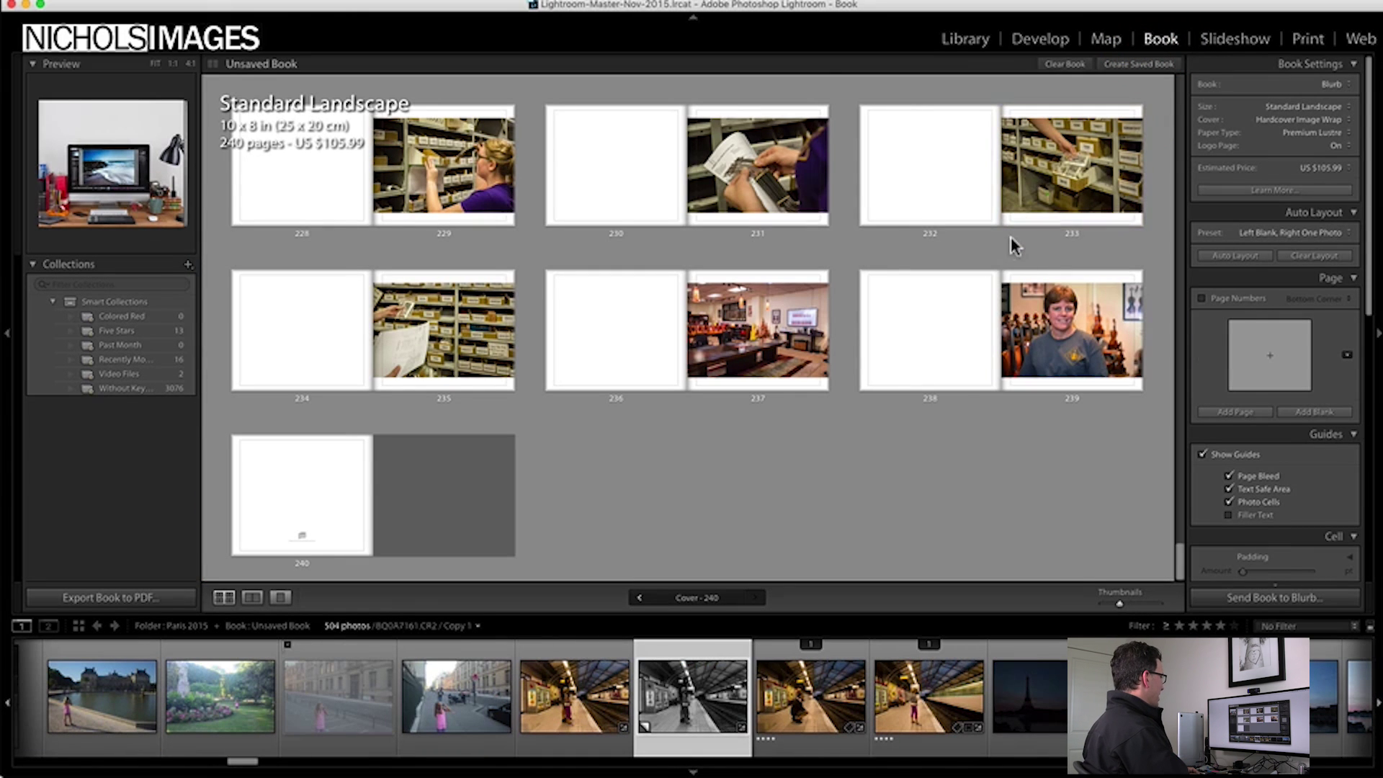
{"action": "scroll", "coordinate": [864, 300], "scroll_direction": "up", "scroll_amount": 20}
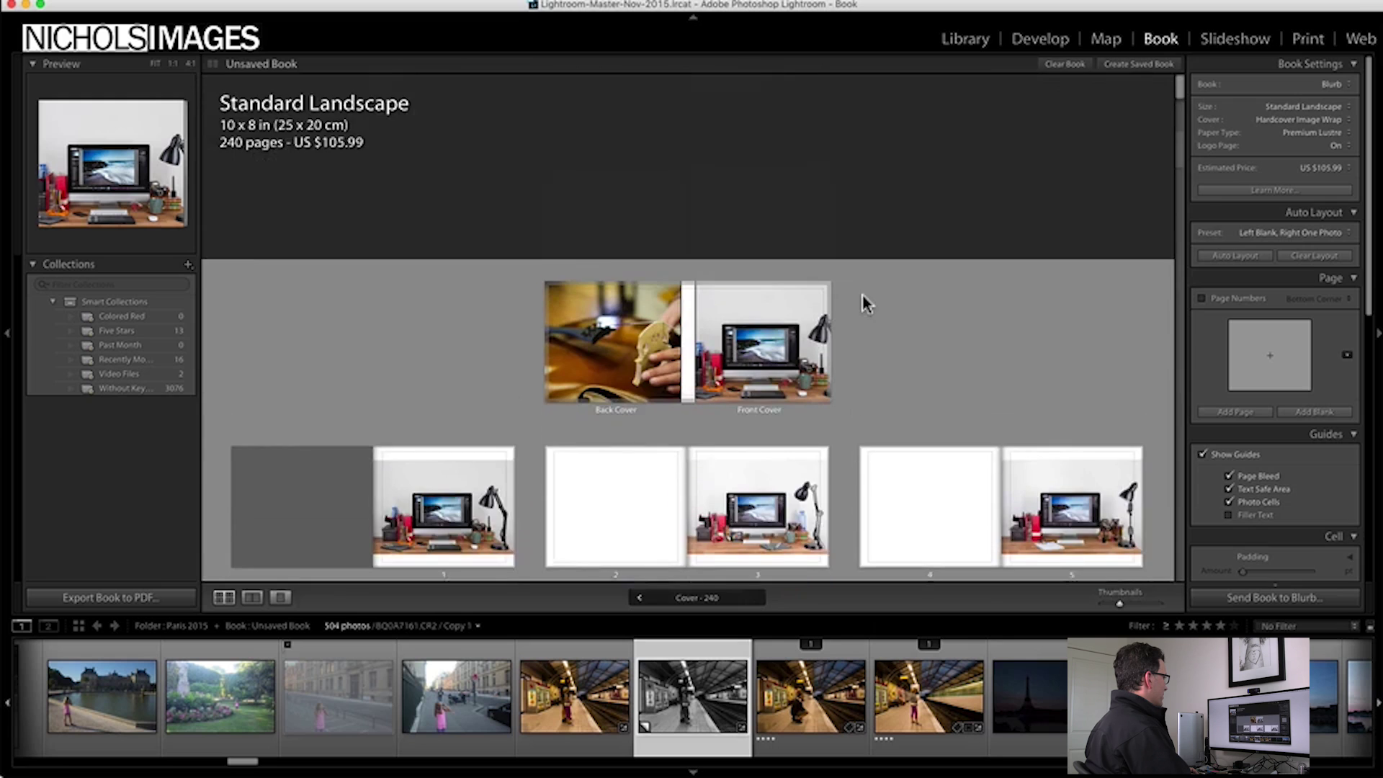
{"action": "scroll", "coordinate": [864, 299], "scroll_direction": "down", "scroll_amount": 10}
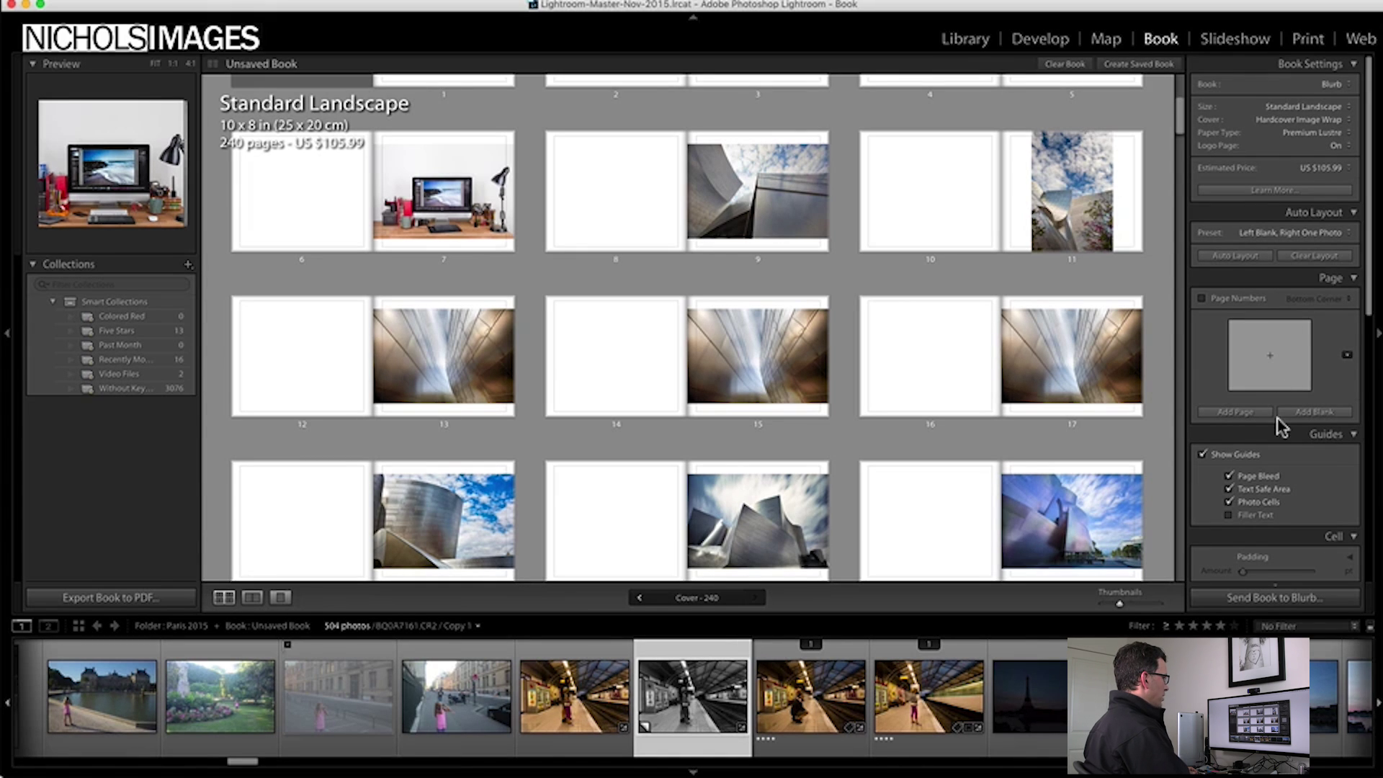
{"action": "scroll", "coordinate": [1280, 425], "scroll_direction": "down", "scroll_amount": 5}
{"action": "scroll", "coordinate": [1279, 425], "scroll_direction": "down", "scroll_amount": 10}
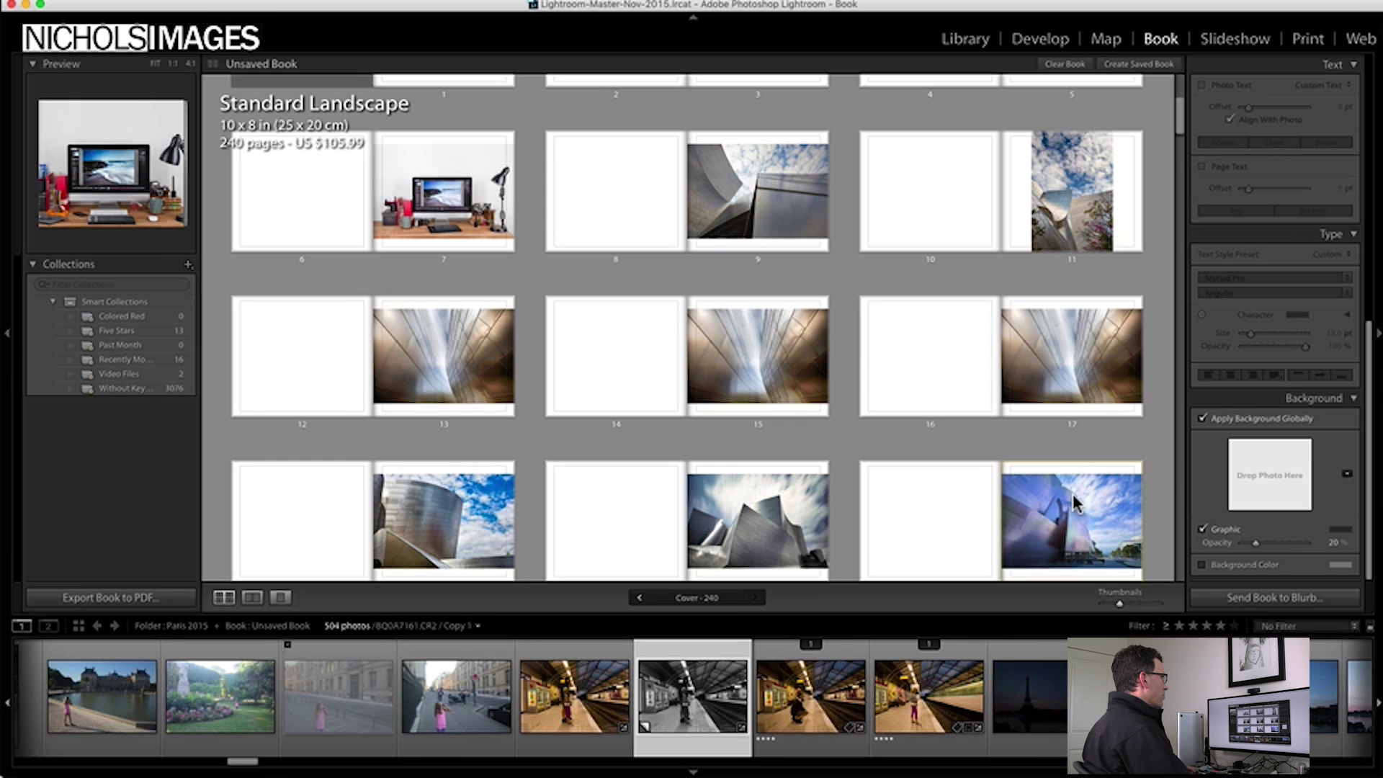
Step: View the Slideshow, Print and Web modules in turn, and return to the black-and-white copy in Develop
{"action": "left_click", "coordinate": [1246, 40]}
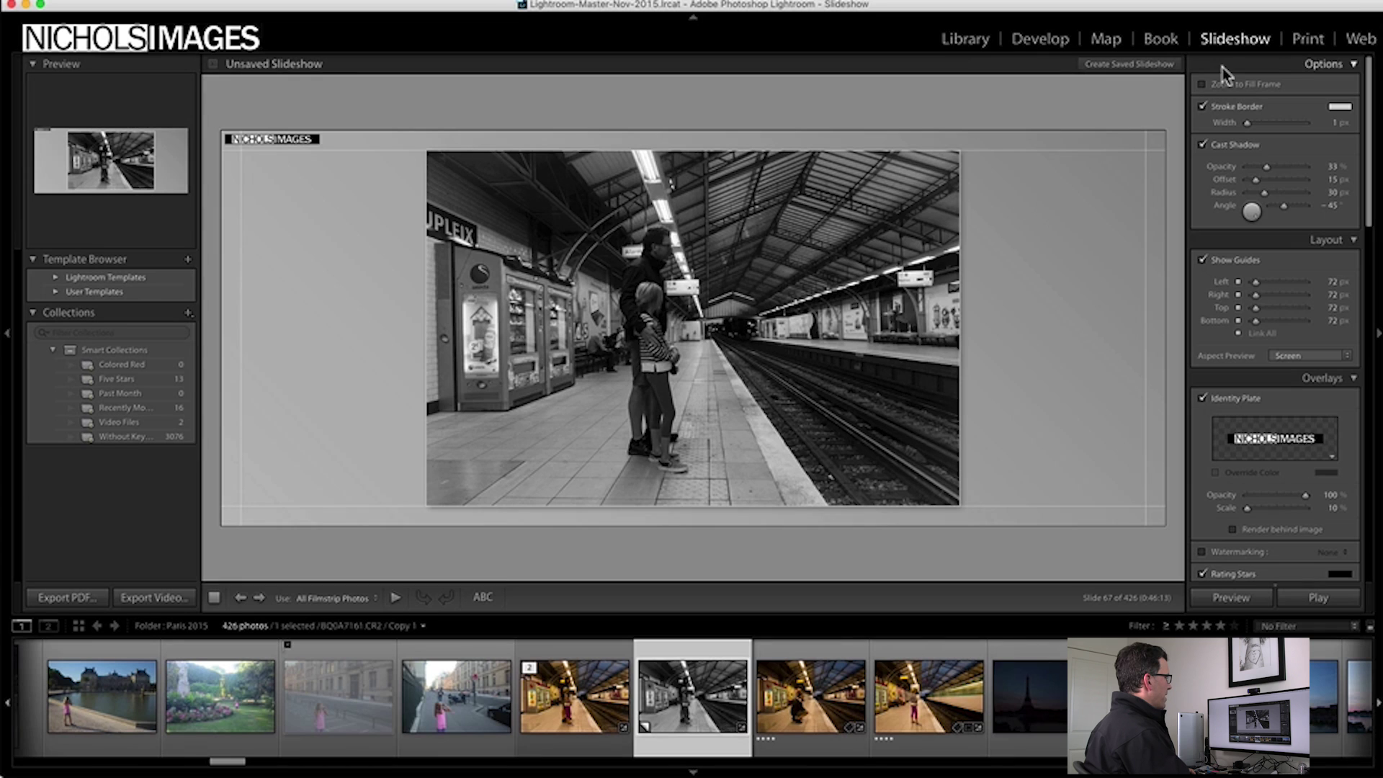
{"action": "left_click", "coordinate": [1306, 39]}
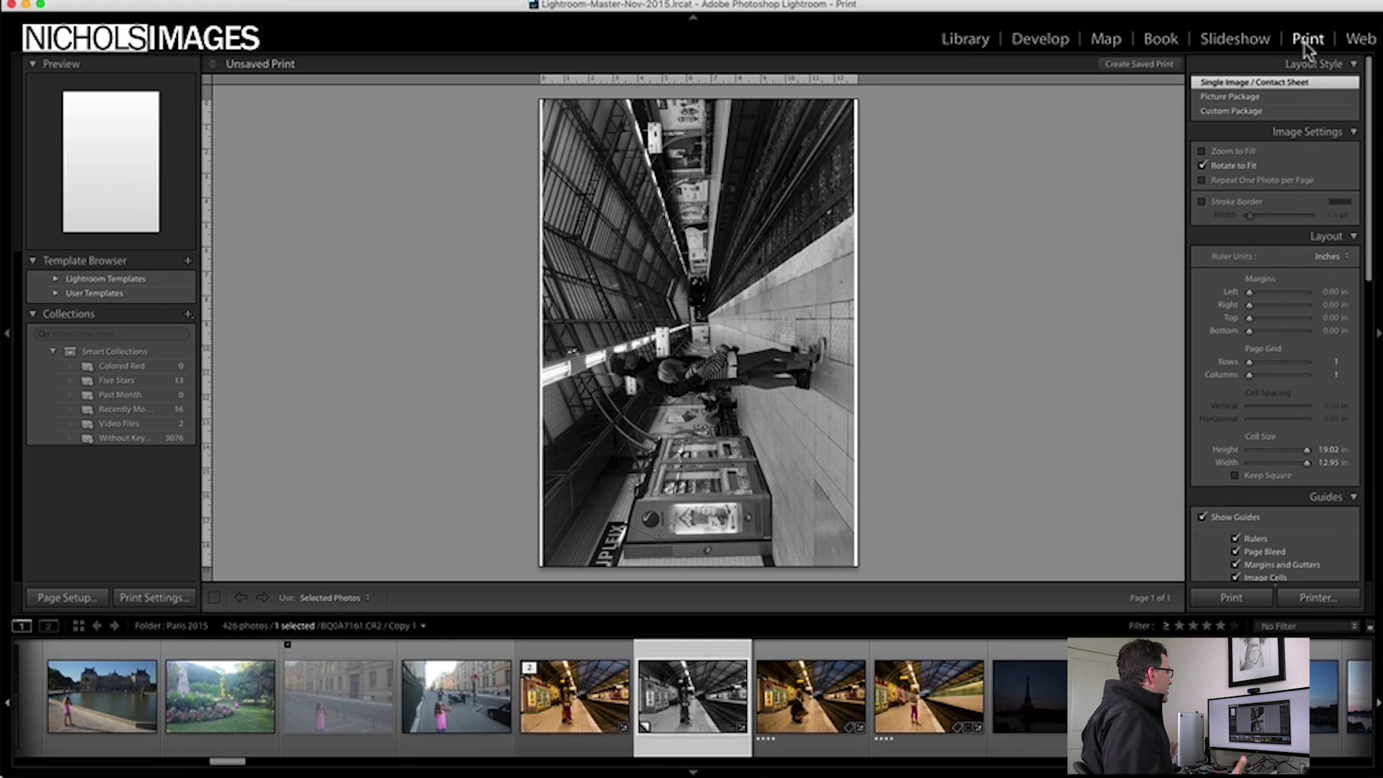
{"action": "left_click", "coordinate": [1358, 41]}
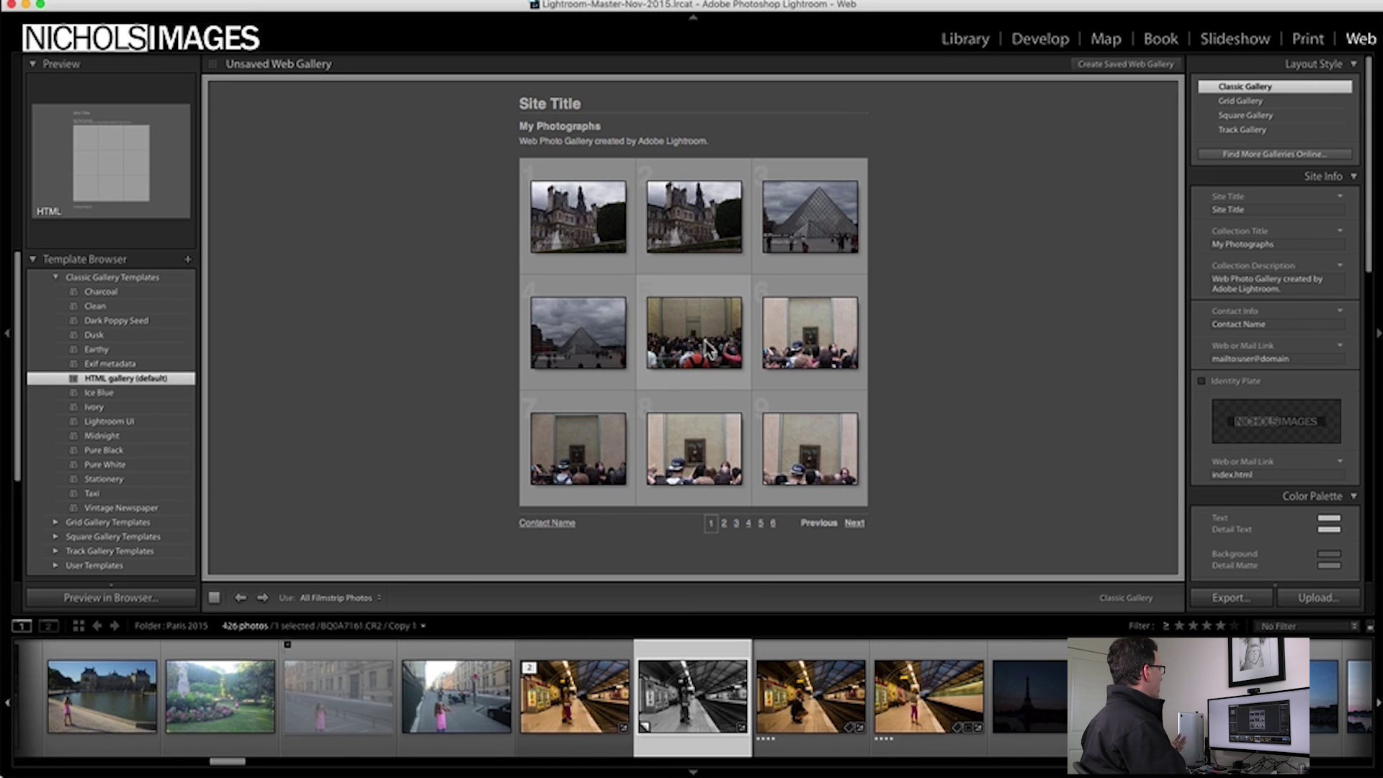
{"action": "key", "text": "d"}
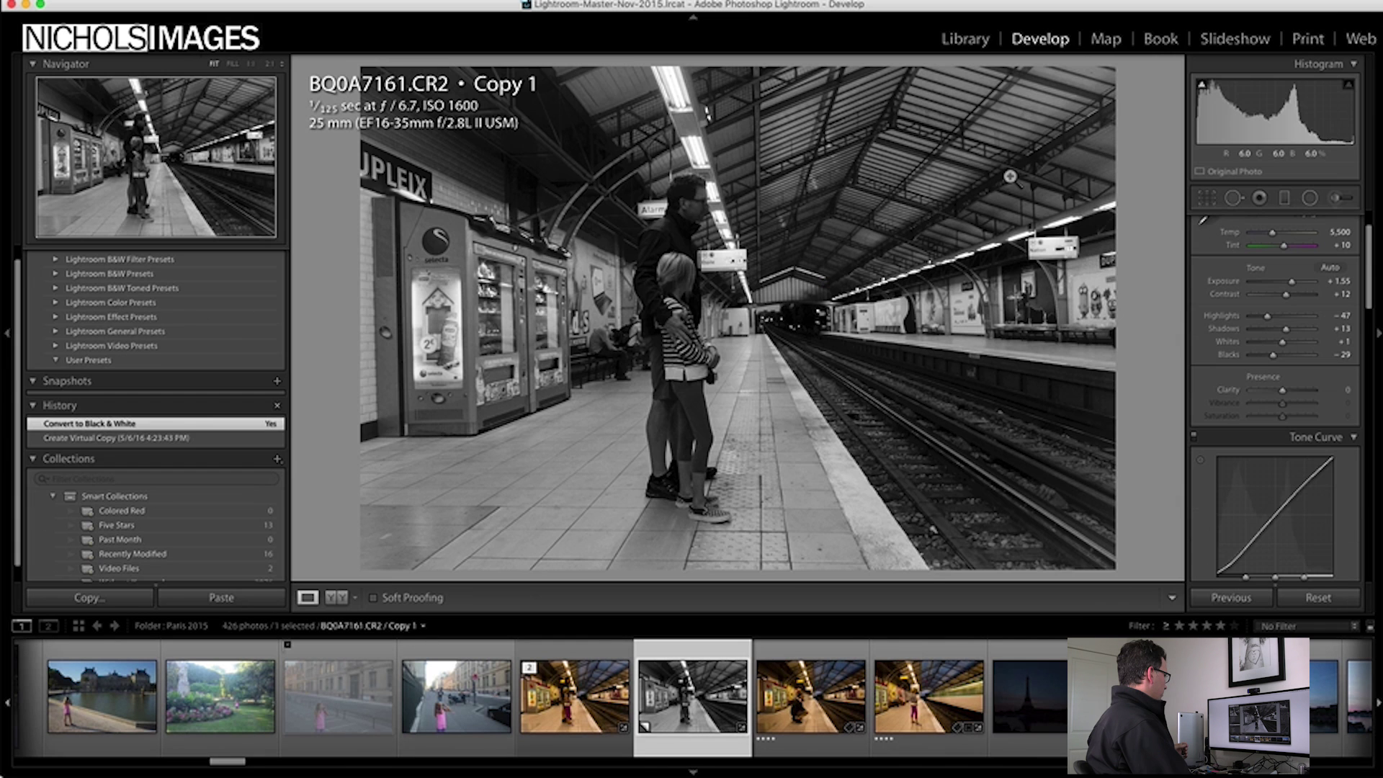
{"action": "scroll", "coordinate": [798, 704], "scroll_direction": "down", "scroll_amount": 5}
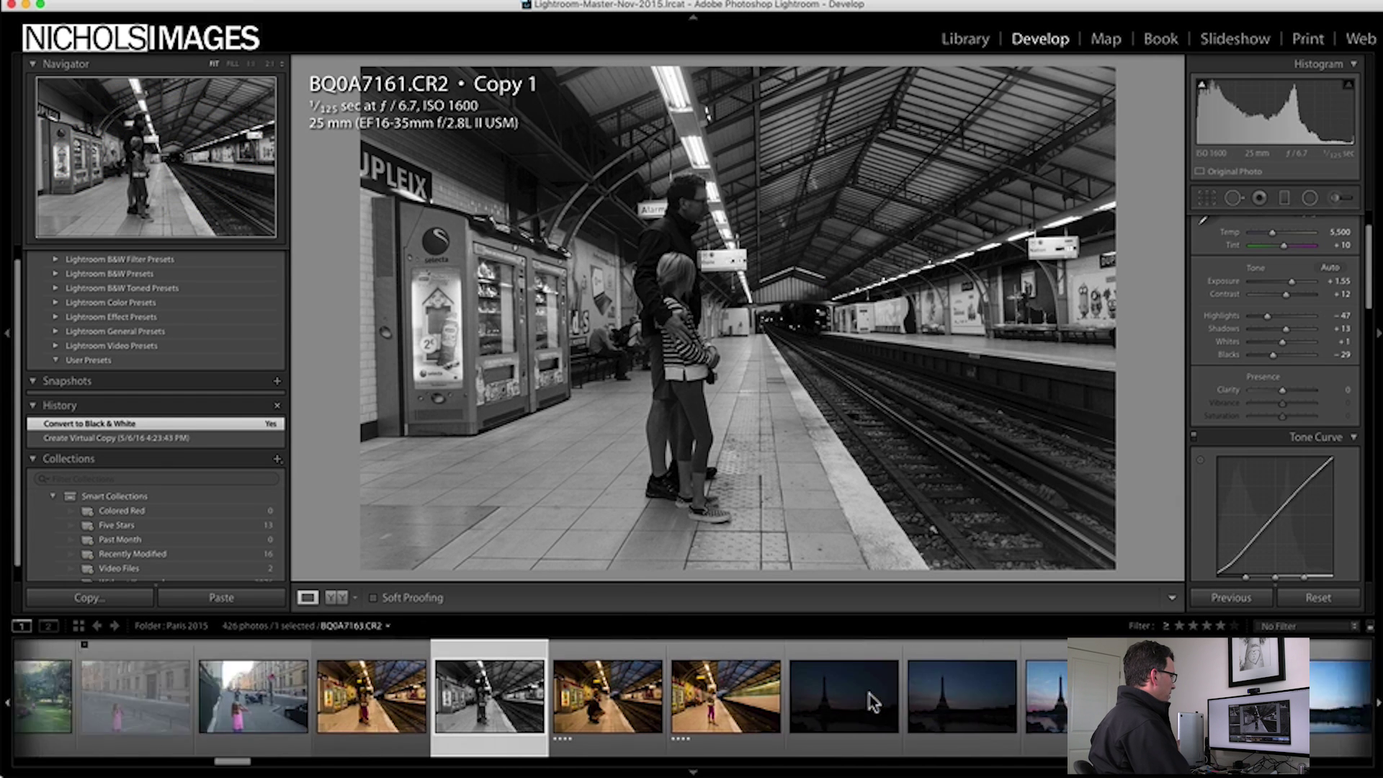